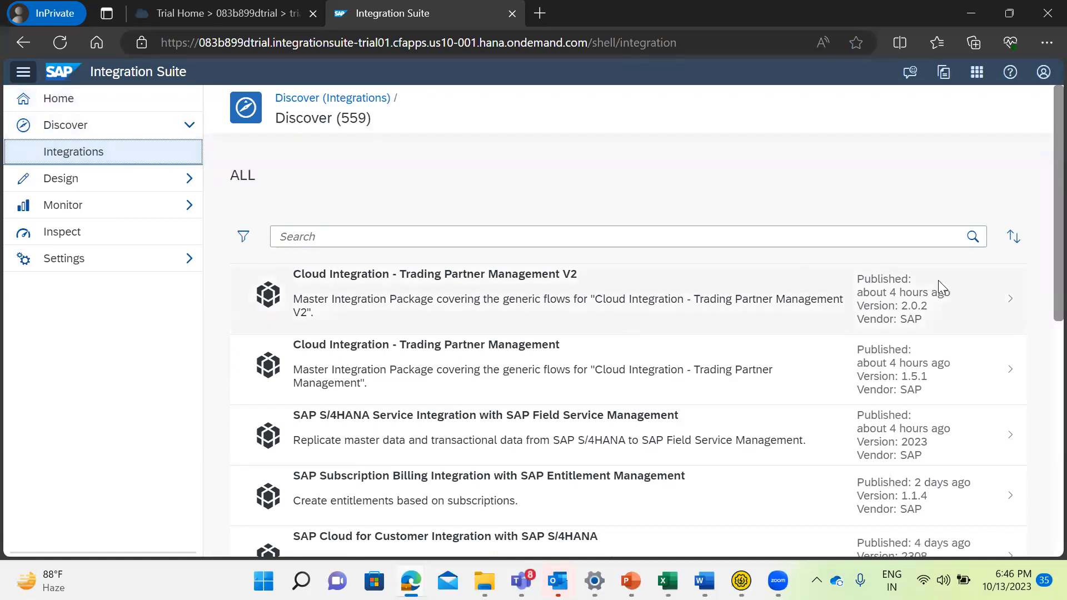
Filter the integration packages in the Discover catalogue to those from the vendor SAP.
{"action": "scroll", "coordinate": [1042, 272], "scroll_direction": "down", "scroll_amount": 1}
{"action": "scroll", "coordinate": [1043, 302], "scroll_direction": "down", "scroll_amount": 5}
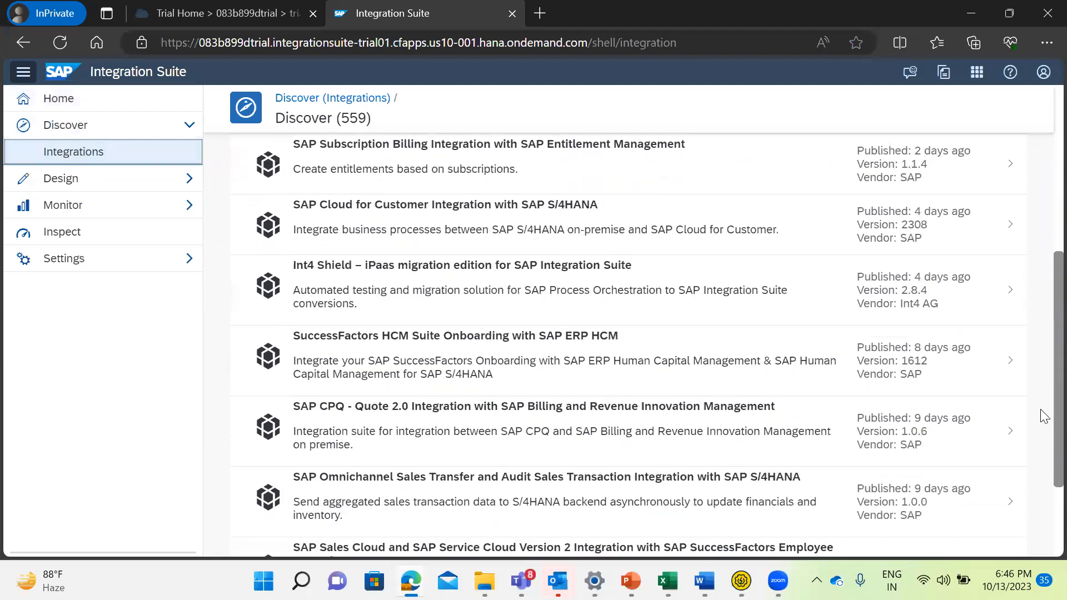
{"action": "scroll", "coordinate": [1045, 432], "scroll_direction": "down", "scroll_amount": 1}
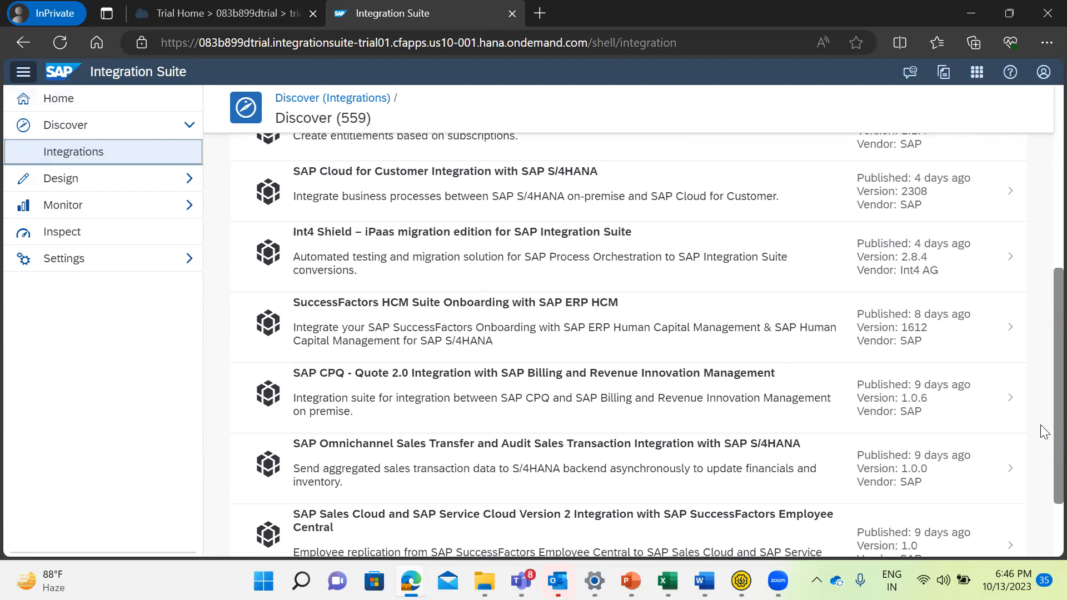
{"action": "scroll", "coordinate": [1043, 450], "scroll_direction": "down", "scroll_amount": 1}
{"action": "scroll", "coordinate": [1044, 433], "scroll_direction": "up", "scroll_amount": 1}
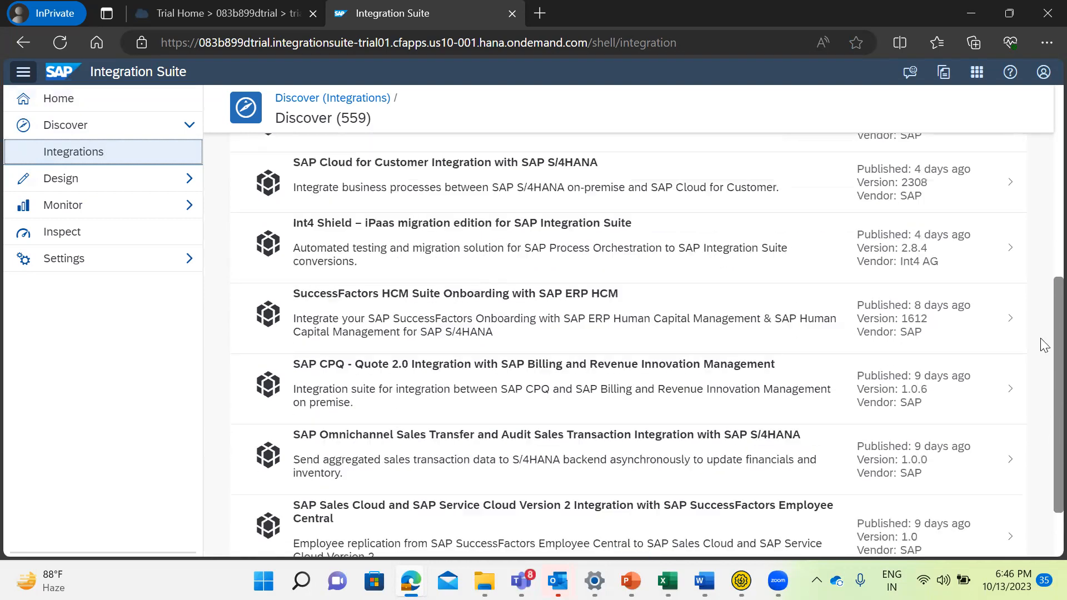
{"action": "scroll", "coordinate": [1042, 308], "scroll_direction": "up", "scroll_amount": 7}
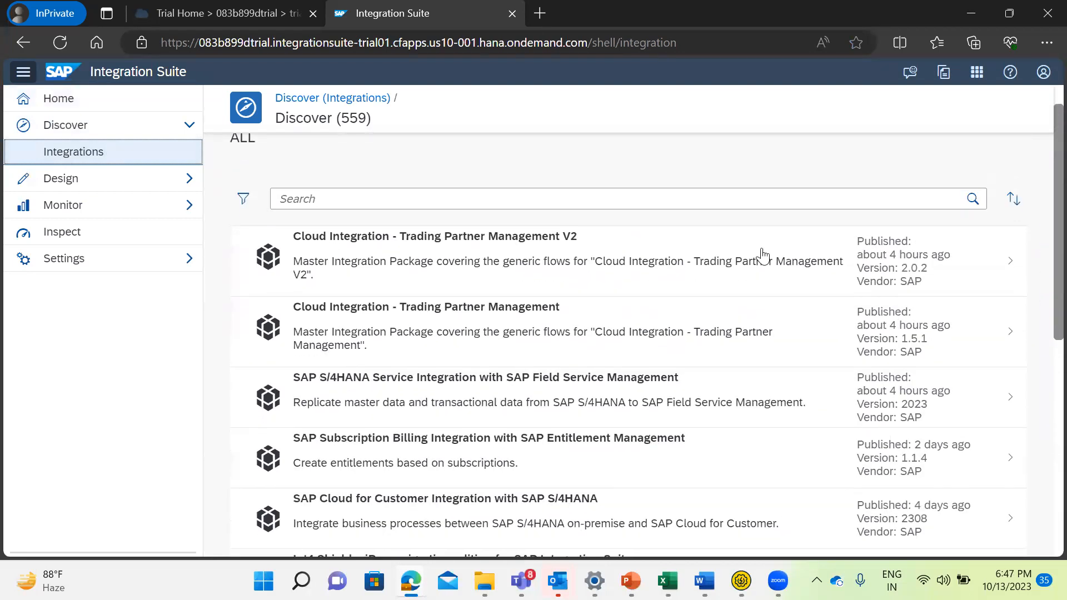
{"action": "left_click", "coordinate": [244, 201]}
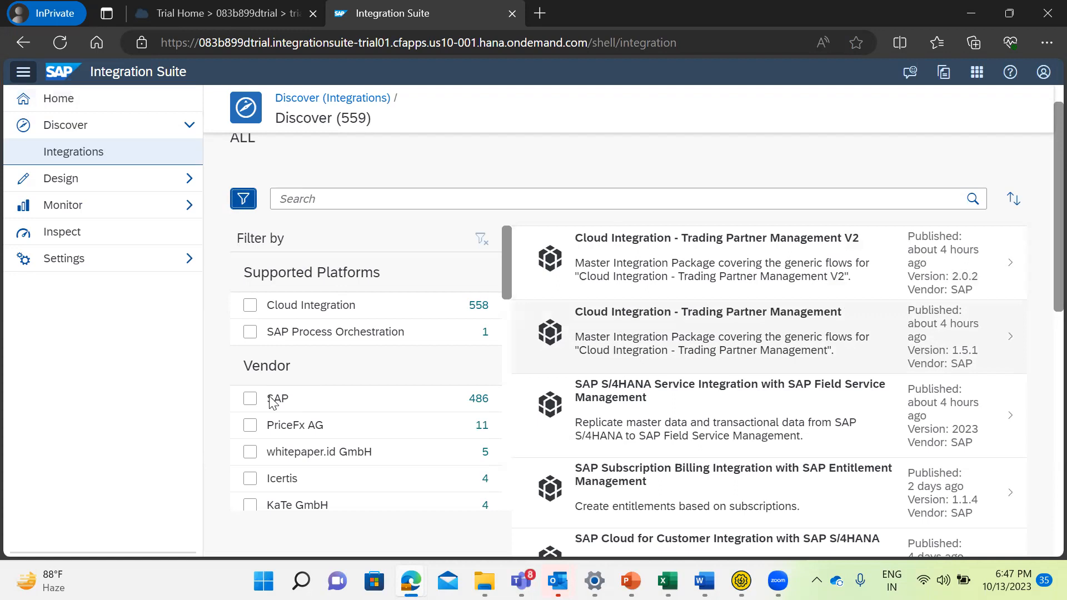
{"action": "left_click", "coordinate": [250, 399]}
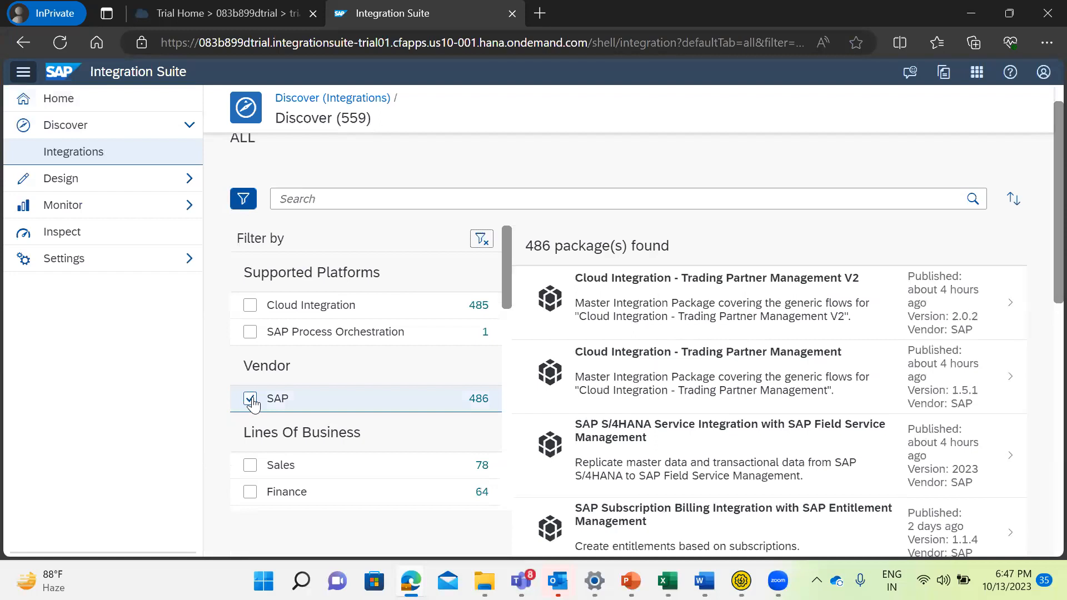
Search the filtered package catalogue for "Emplyee central".
{"action": "left_click", "coordinate": [322, 199]}
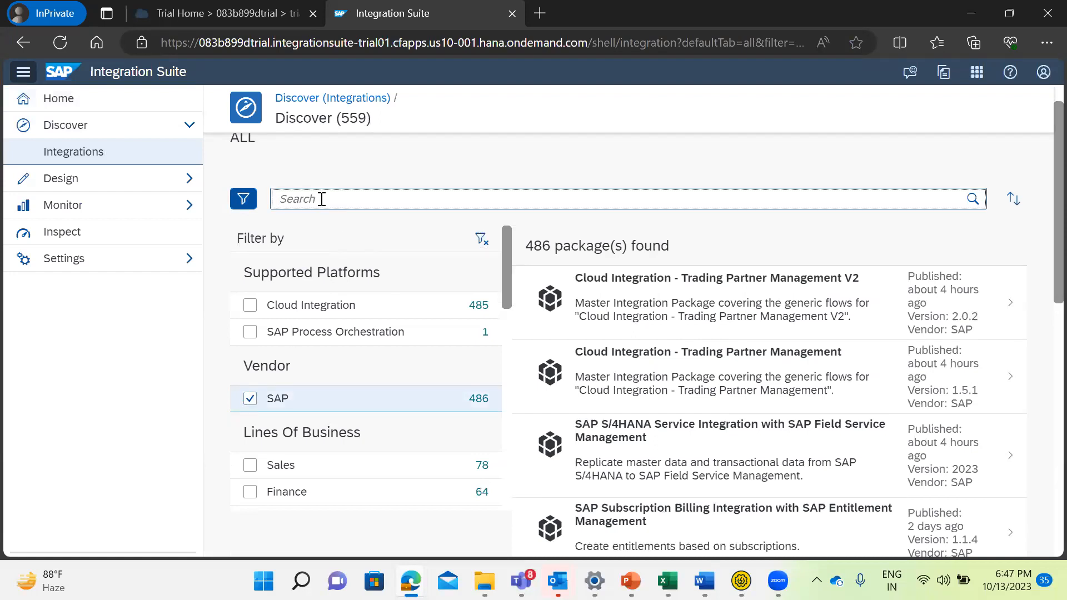
{"action": "type", "text": "H"}
{"action": "key", "text": "BackSpace"}
{"action": "type", "text": "Emplyee central"}
{"action": "key", "text": "Return"}
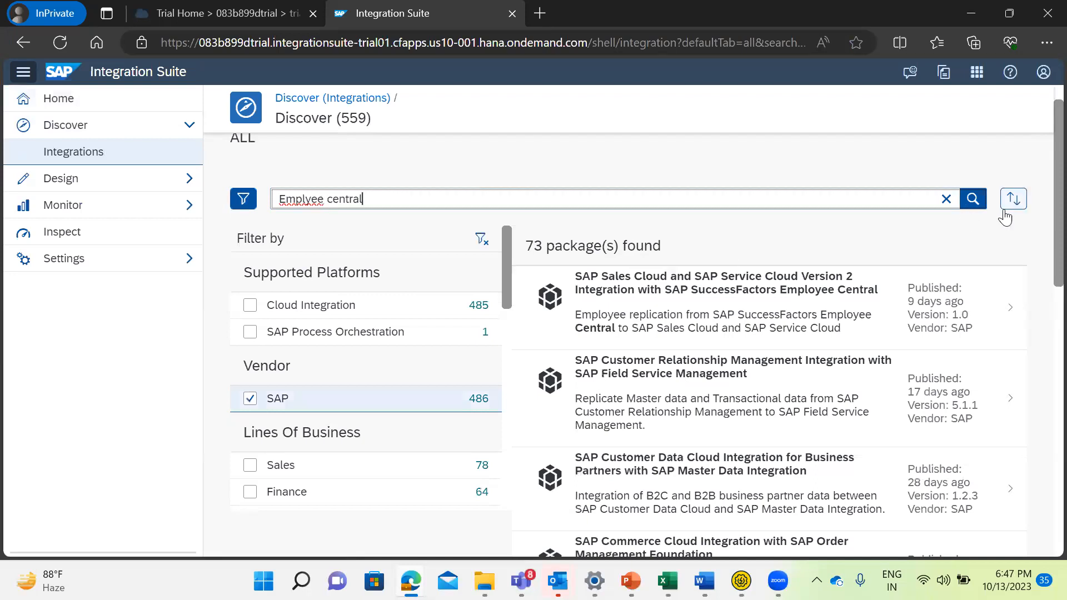
{"action": "left_click", "coordinate": [972, 198]}
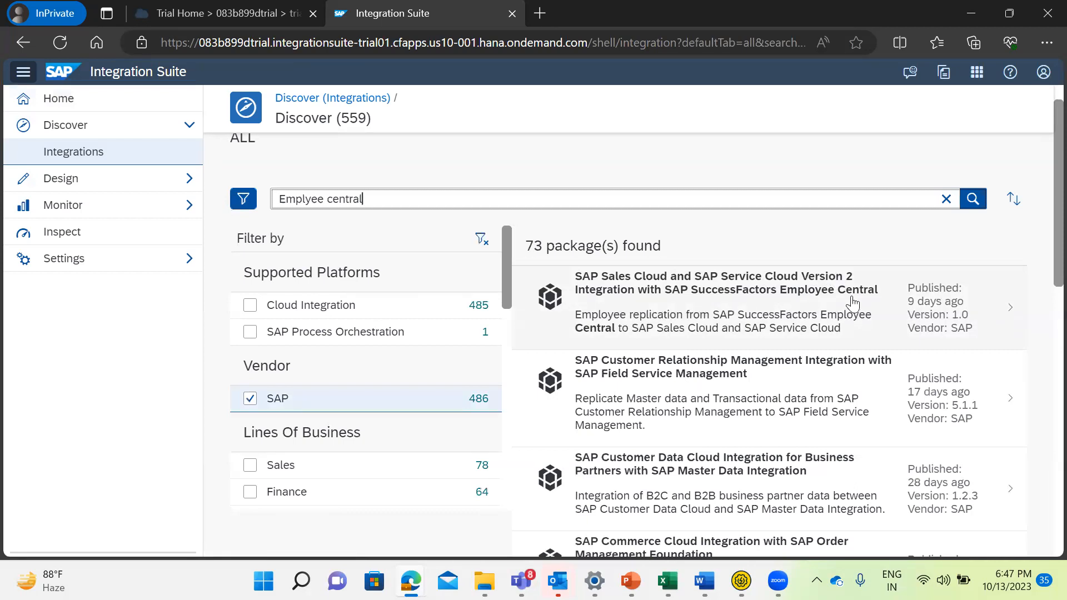
Copy the SAP Sales Cloud and SAP Service Cloud Version 2 Integration with SAP SuccessFactors Employee Central package and open the Design integrations list.
{"action": "left_click", "coordinate": [692, 306]}
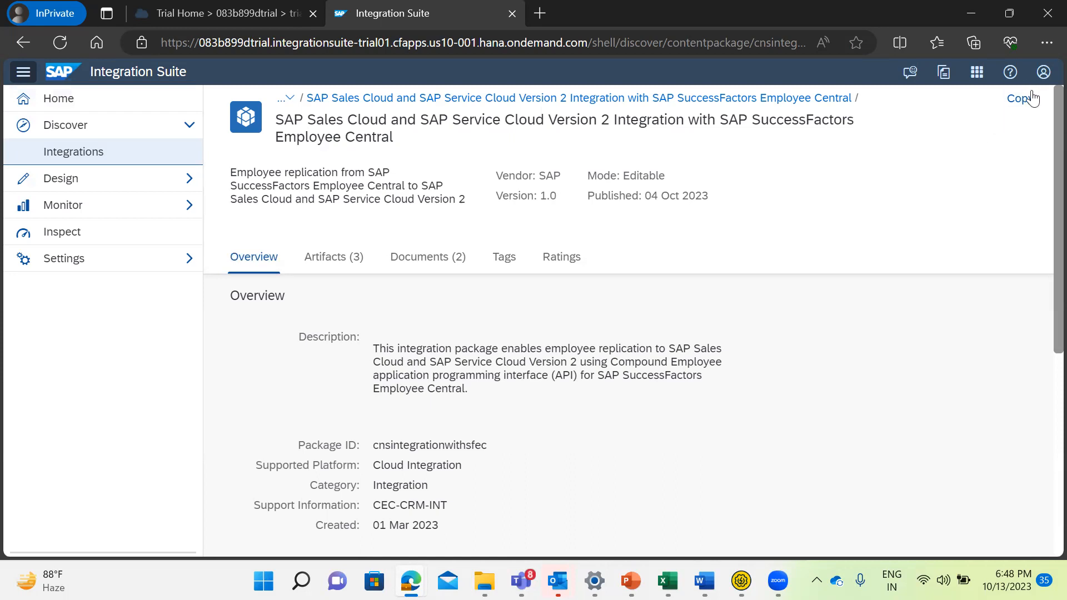
{"action": "left_click", "coordinate": [1016, 106]}
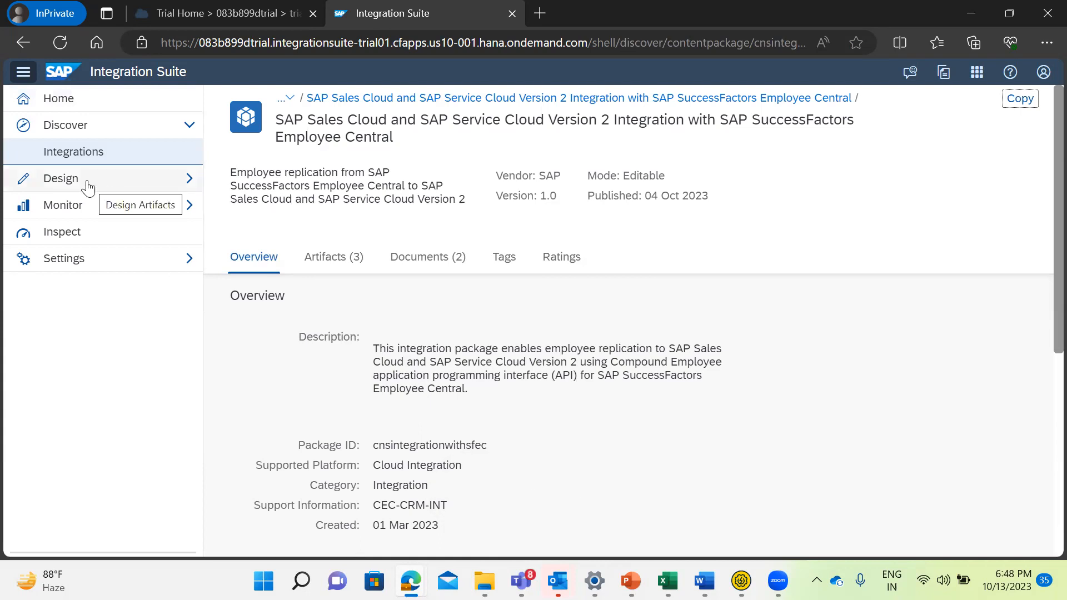
{"action": "left_click", "coordinate": [87, 186]}
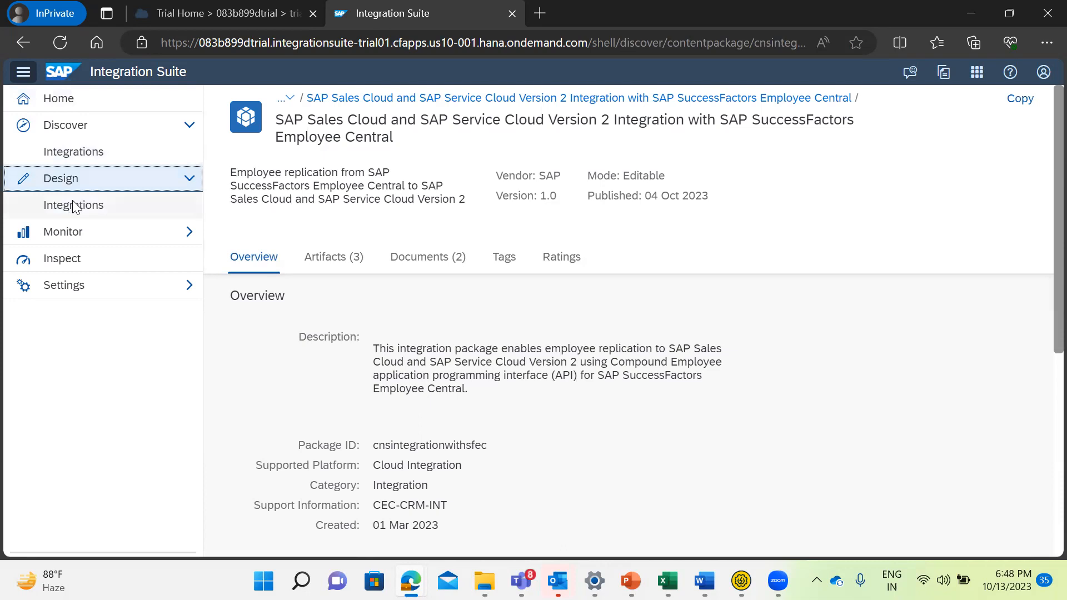
{"action": "left_click", "coordinate": [74, 205]}
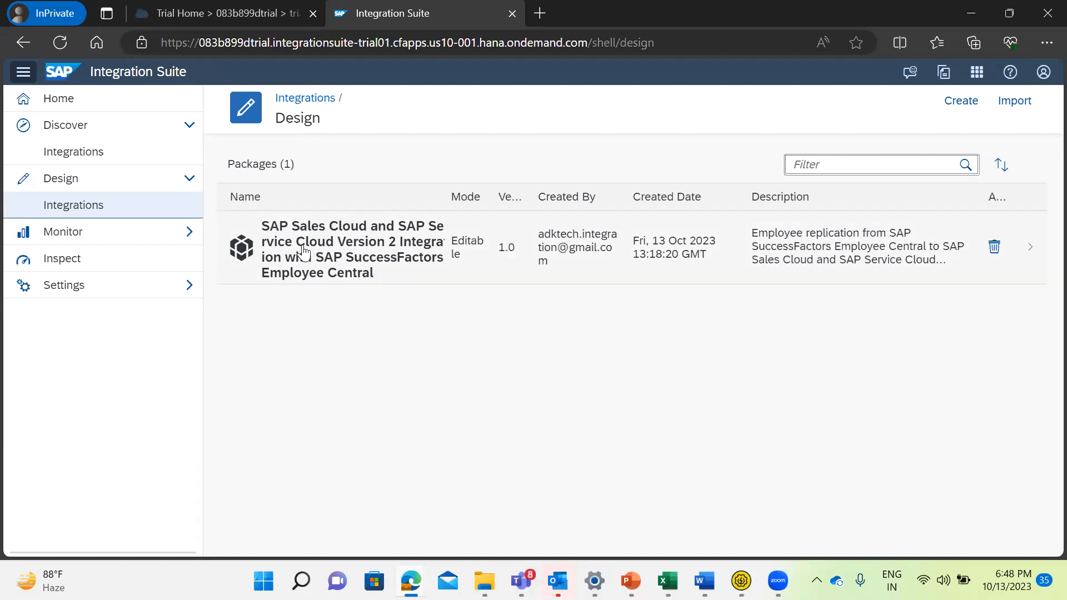
Open the integration flow Manual Employee Replication from SAP SuccessFactors Employee Central among the copied package's artifacts.
{"action": "left_click", "coordinate": [417, 257]}
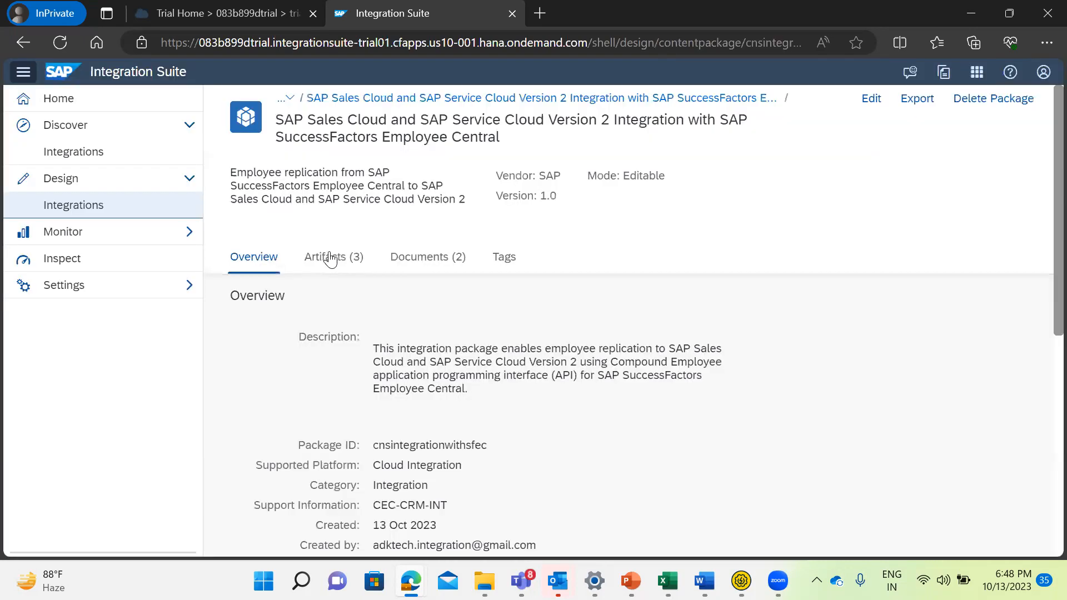
{"action": "left_click", "coordinate": [330, 259]}
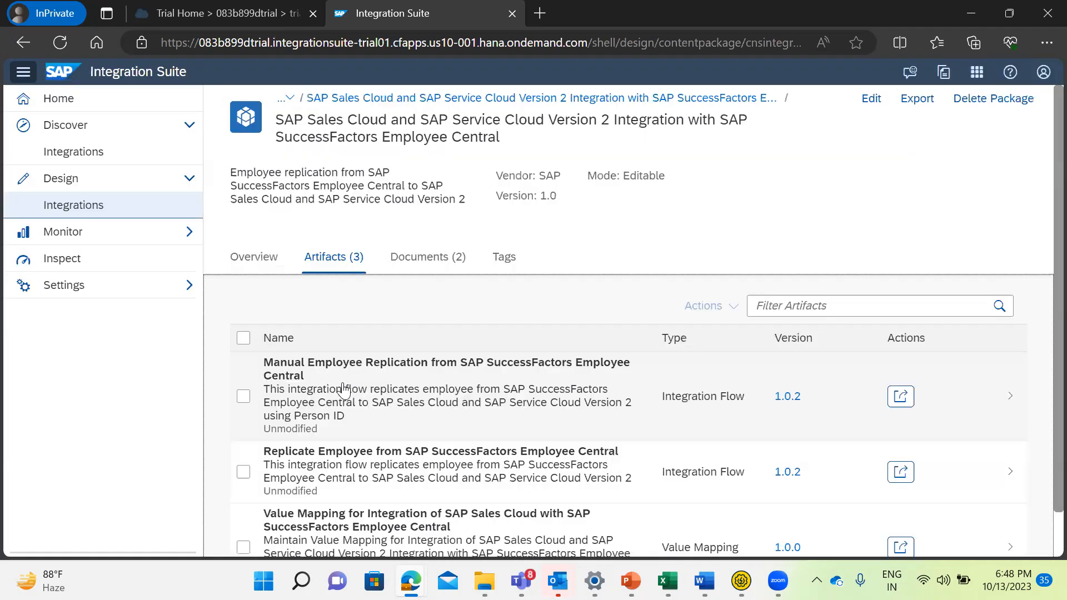
{"action": "left_click", "coordinate": [349, 389]}
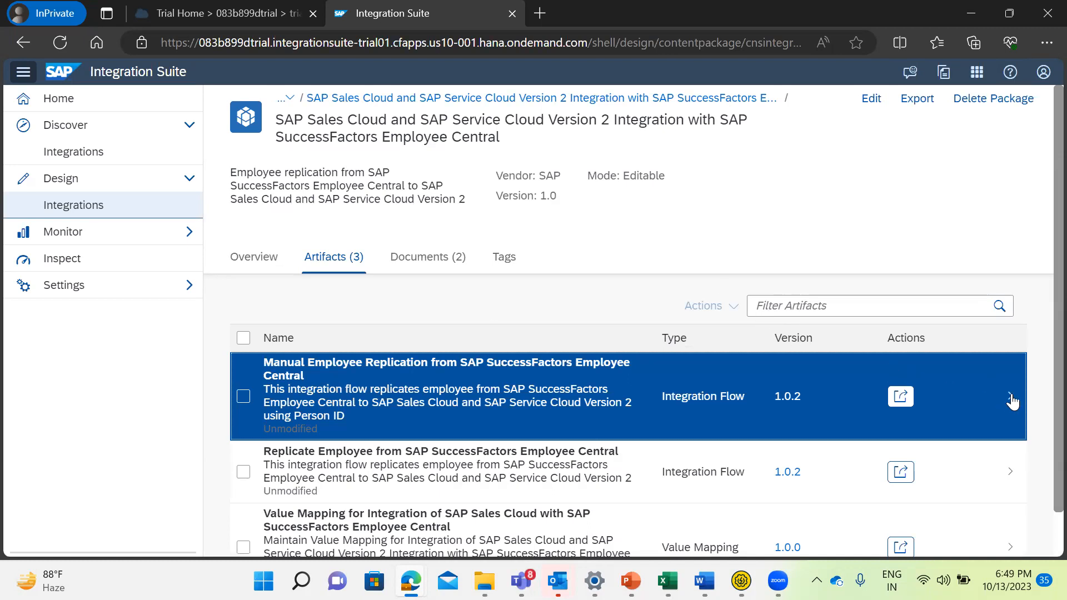
{"action": "left_click", "coordinate": [902, 396]}
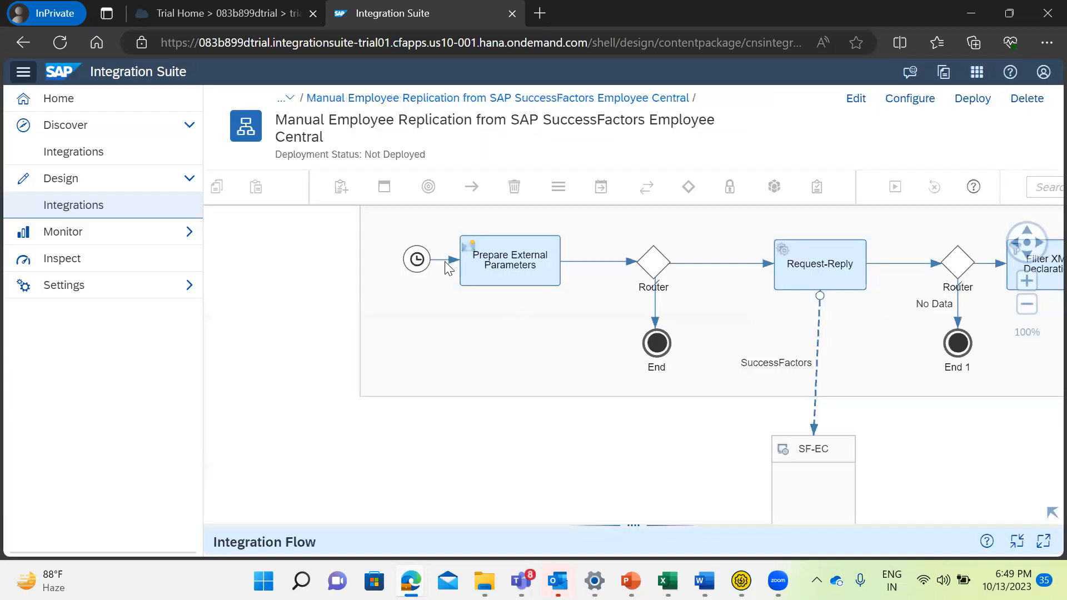
Examine the whole integration flow diagram, from the timer start to the HTTP connection with the CNS receiver.
{"action": "left_click", "coordinate": [446, 262]}
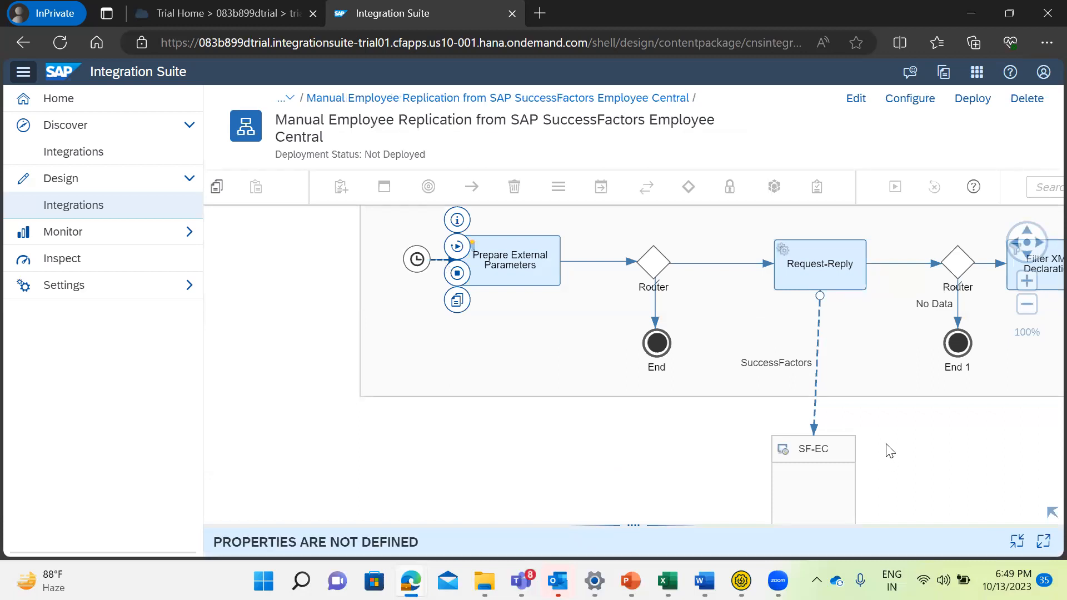
{"action": "left_click_drag", "start_coordinate": [731, 414], "coordinate": [442, 379]}
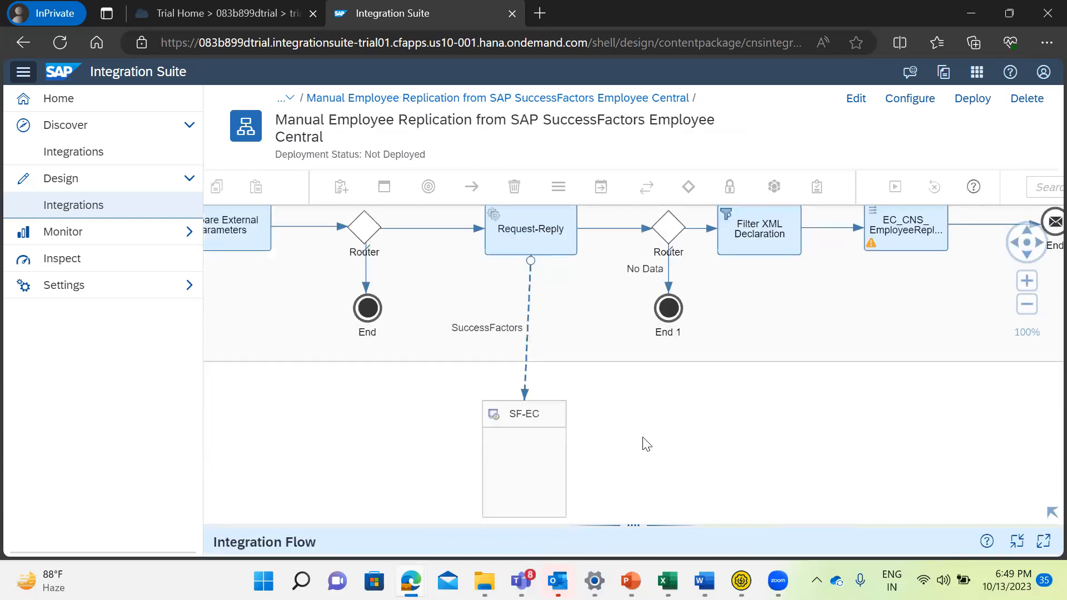
{"action": "scroll", "coordinate": [647, 445], "scroll_direction": "down", "scroll_amount": 1}
{"action": "scroll", "coordinate": [646, 445], "scroll_direction": "down", "scroll_amount": 1}
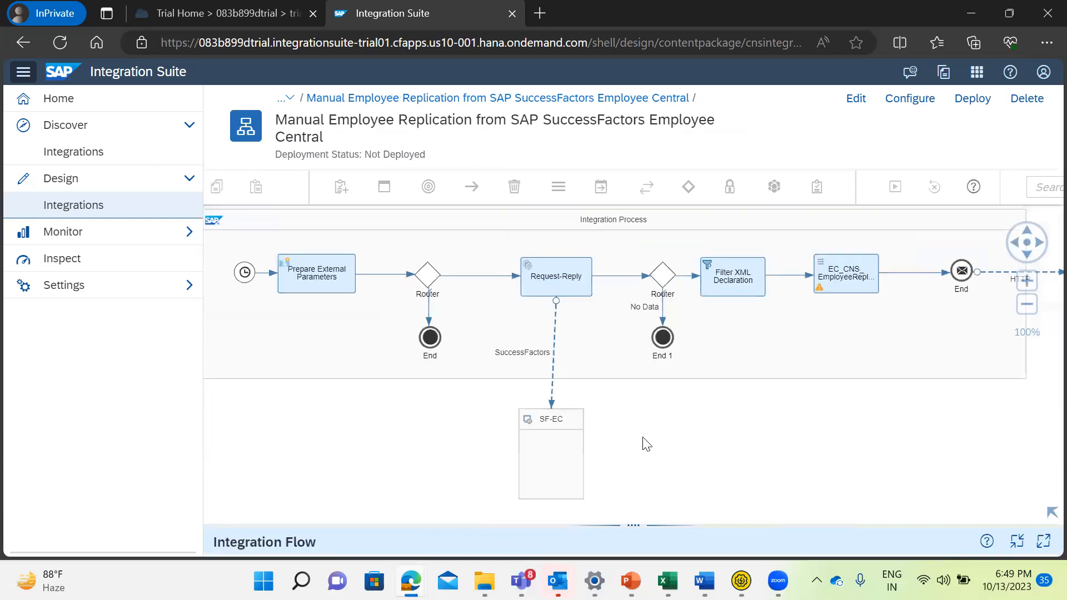
{"action": "scroll", "coordinate": [646, 444], "scroll_direction": "down", "scroll_amount": 1}
{"action": "scroll", "coordinate": [647, 445], "scroll_direction": "down", "scroll_amount": 1}
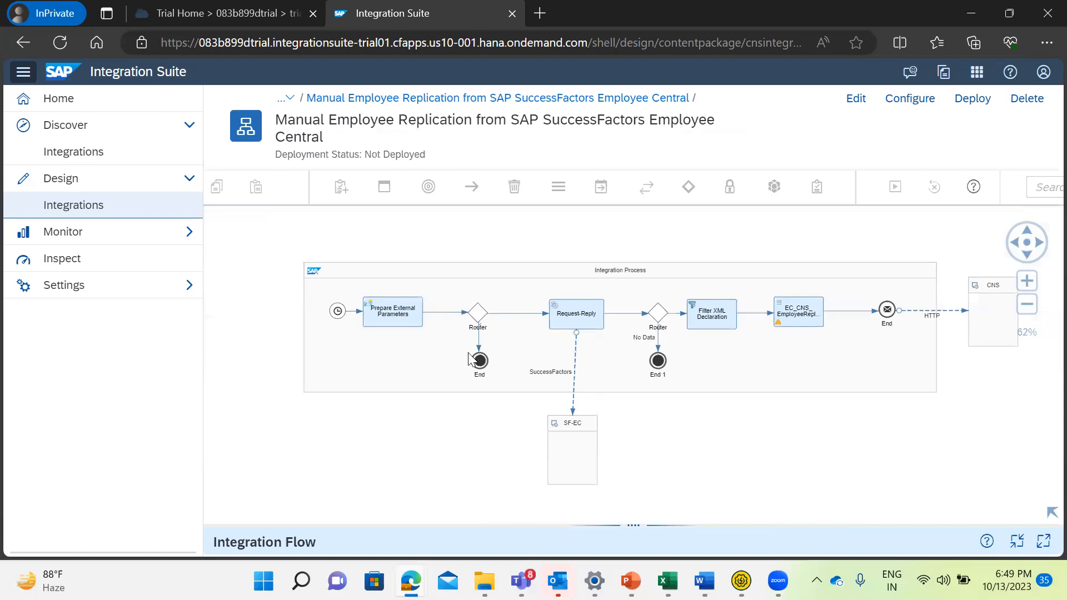
{"action": "left_click", "coordinate": [915, 310]}
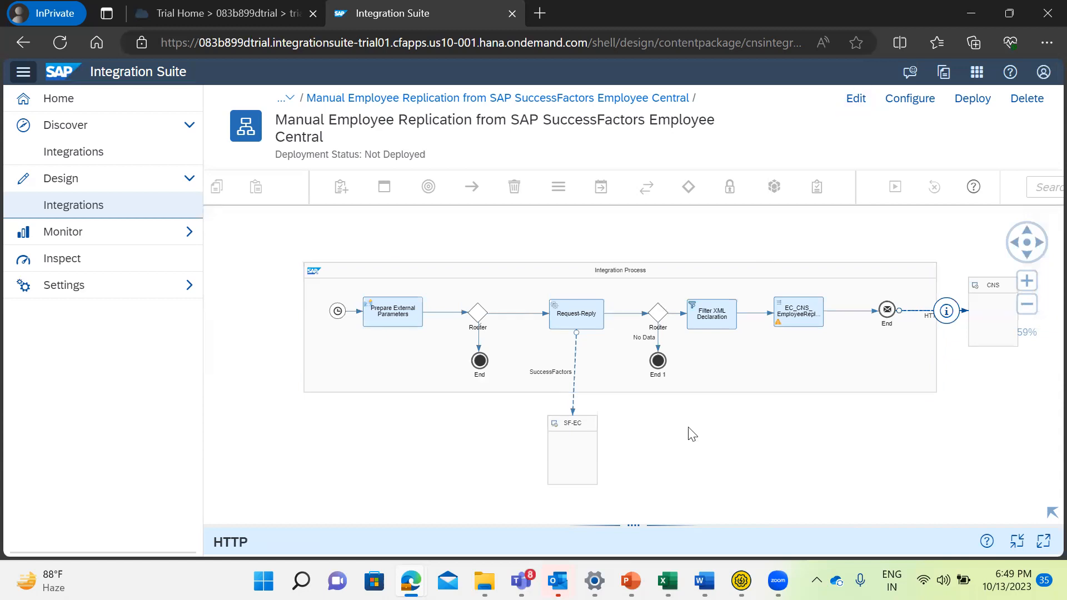
Create a new integration package in the Design area and name it DemoPackage_Tranning_Purpose.
{"action": "left_click", "coordinate": [74, 214]}
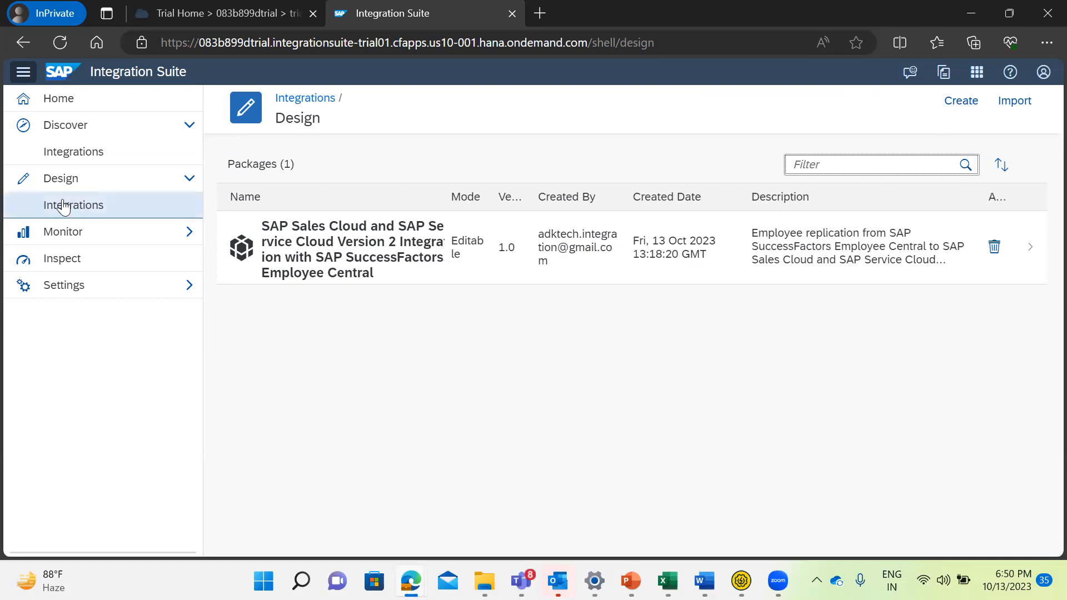
{"action": "left_click", "coordinate": [965, 106]}
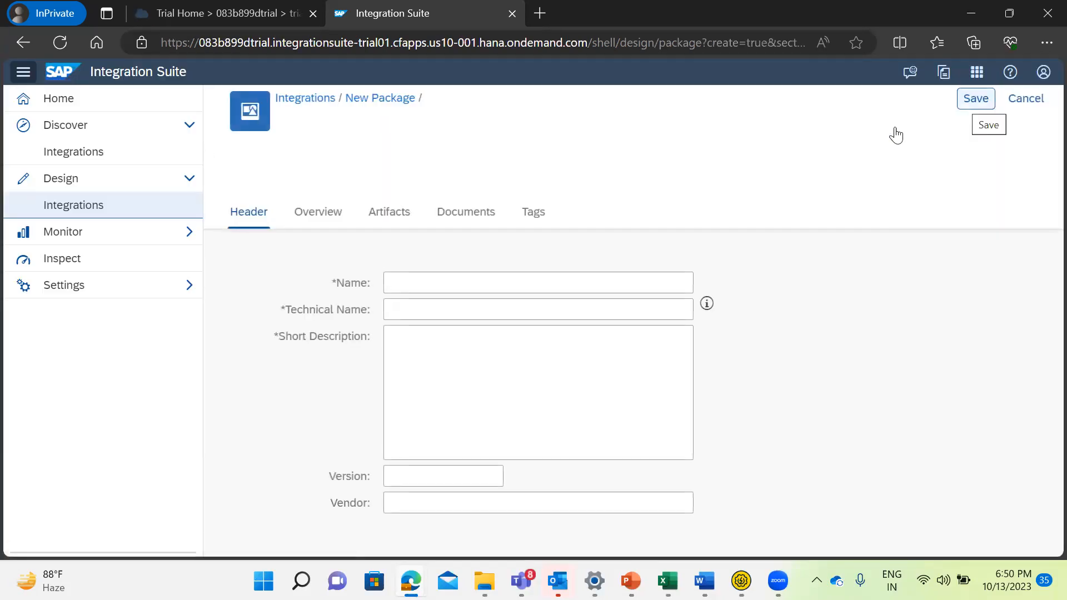
{"action": "left_click", "coordinate": [408, 283]}
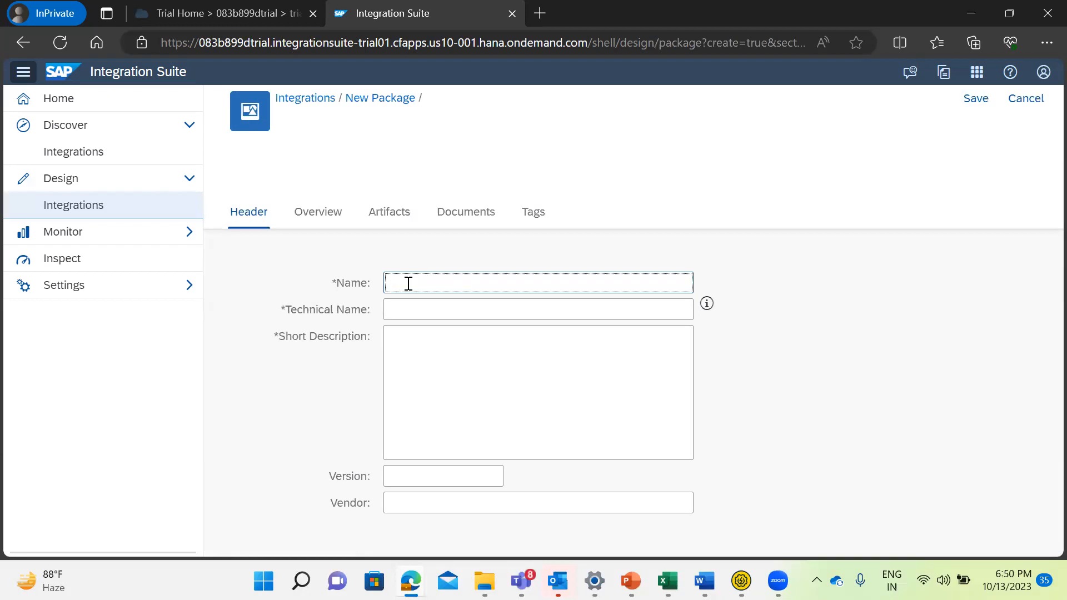
{"action": "type", "text": "DemoPackage_"}
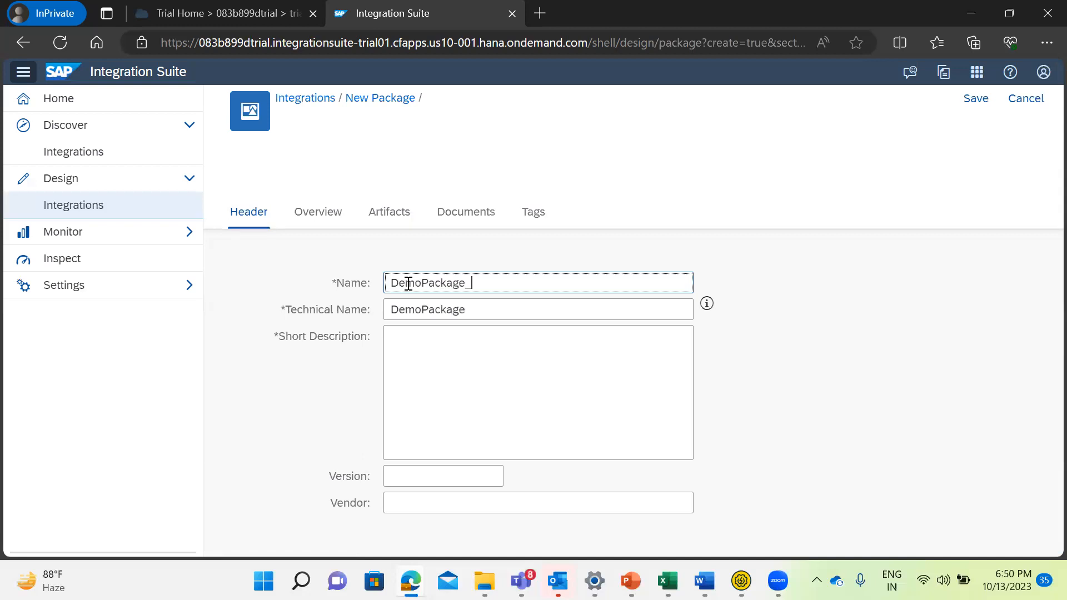
{"action": "type", "text": "Tranning pvi"}
{"action": "key", "text": "BackSpace"}
{"action": "key", "text": "BackSpace"}
{"action": "key", "text": "BackSpace"}
{"action": "key", "text": "BackSpace"}
{"action": "type", "text": "P"}
{"action": "key", "text": "BackSpace"}
{"action": "type", "text": "_"}
{"action": "type", "text": "purp"}
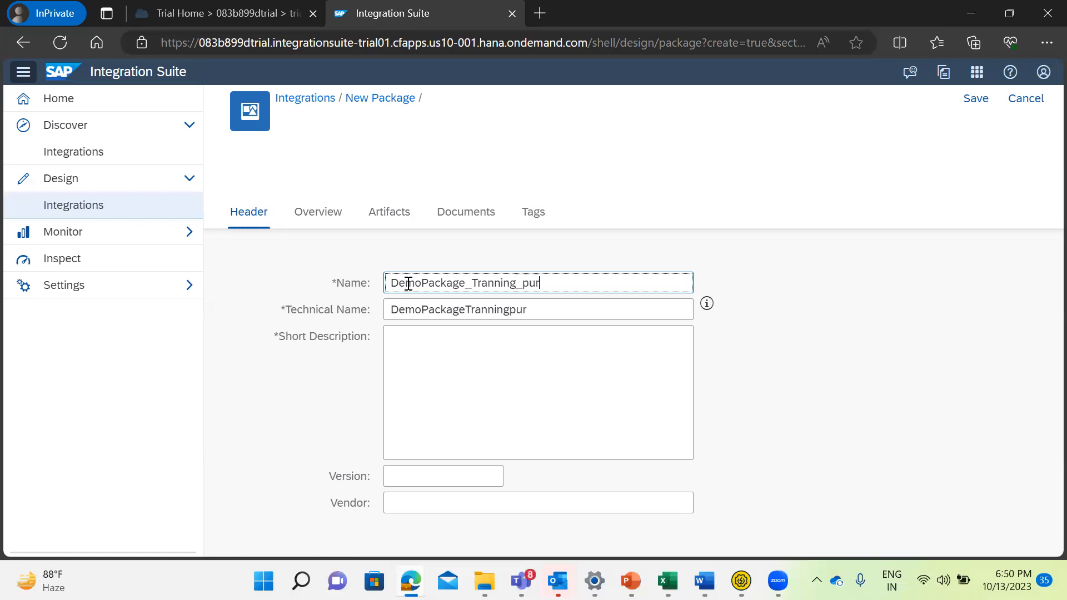
{"action": "key", "text": "BackSpace"}
{"action": "key", "text": "BackSpace"}
{"action": "key", "text": "BackSpace"}
{"action": "key", "text": "BackSpace"}
{"action": "type", "text": "Pup"}
{"action": "key", "text": "BackSpace"}
{"action": "type", "text": "rpose"}
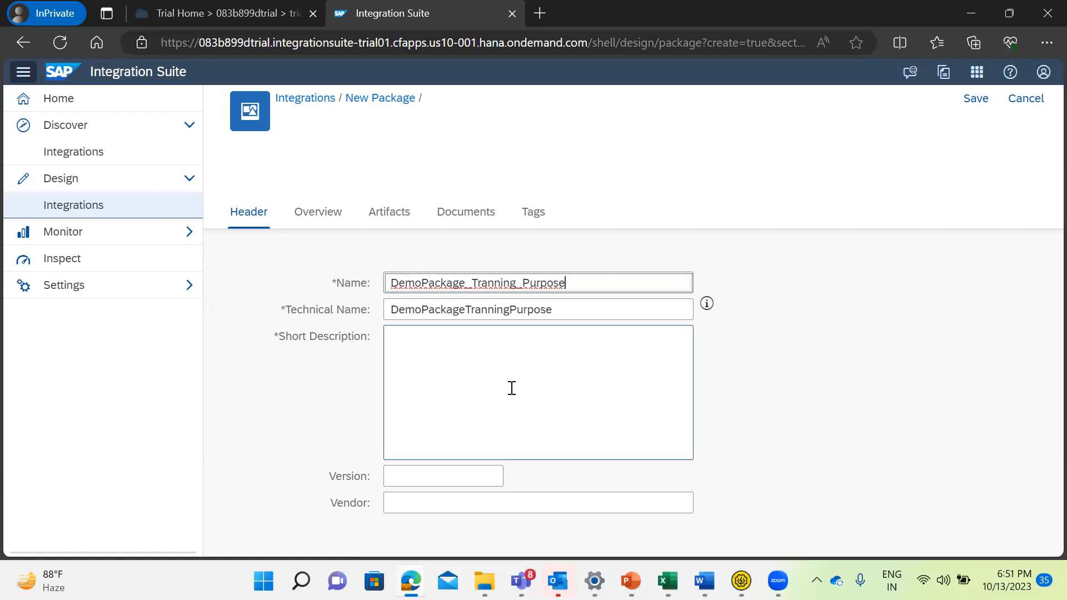
Enter "DemoPackage For Training Purpose" as the new package's short description.
{"action": "left_click", "coordinate": [479, 360]}
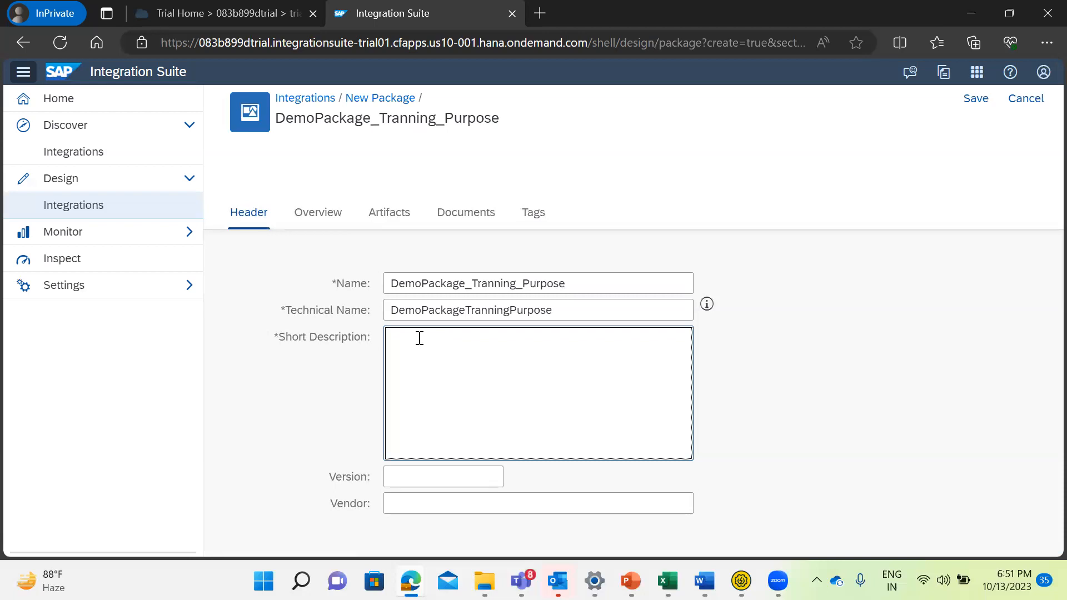
{"action": "type", "text": "DemoPackage  For Trai"}
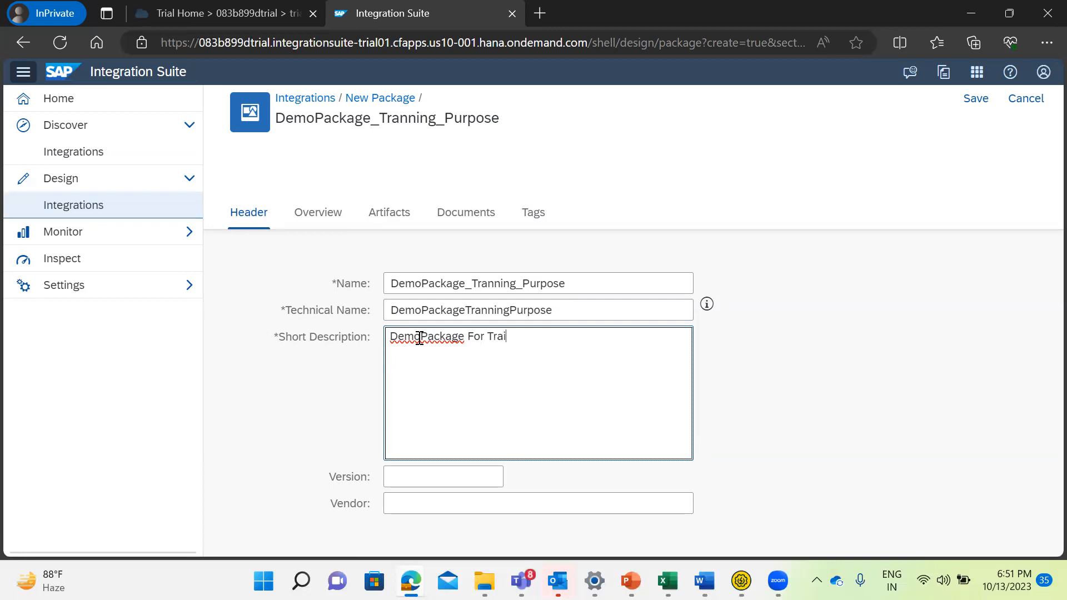
{"action": "type", "text": "ning Purpose"}
Set the new package's version to 1.0.0 and its vendor to SAP.
{"action": "left_click", "coordinate": [411, 478]}
{"action": "type", "text": "1."}
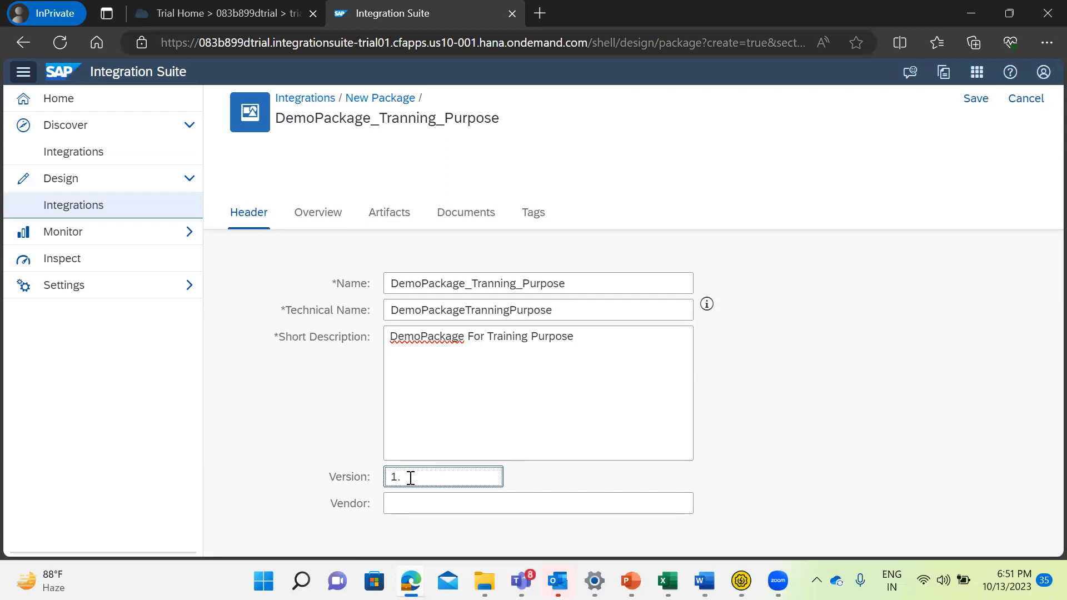
{"action": "type", "text": "0.0"}
{"action": "left_click", "coordinate": [409, 504]}
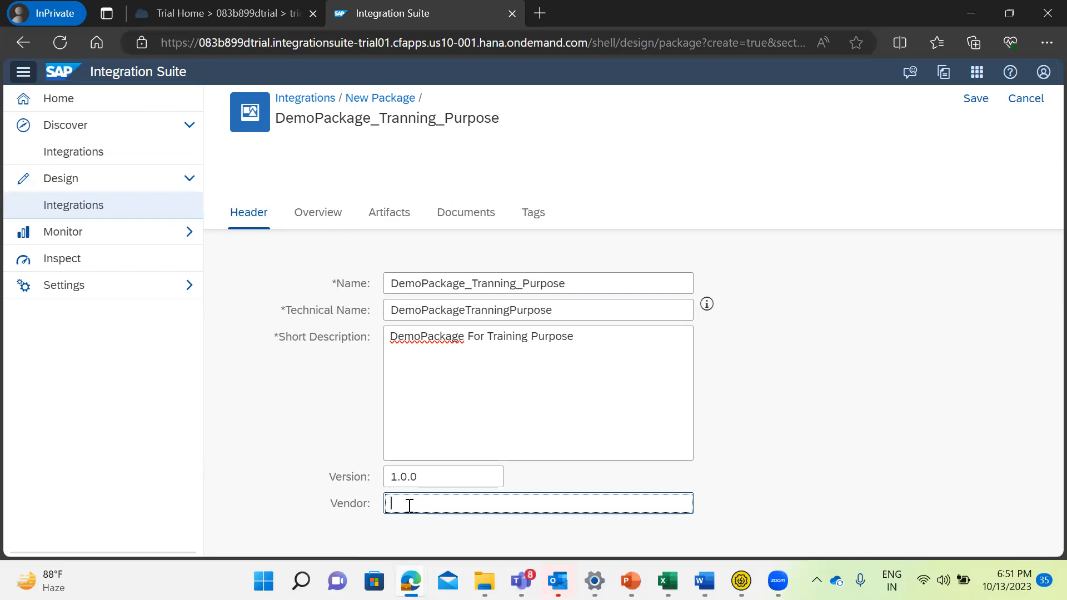
{"action": "type", "text": "SAP"}
Review the new package's Overview, Artifacts and Documents sections.
{"action": "left_click", "coordinate": [305, 215]}
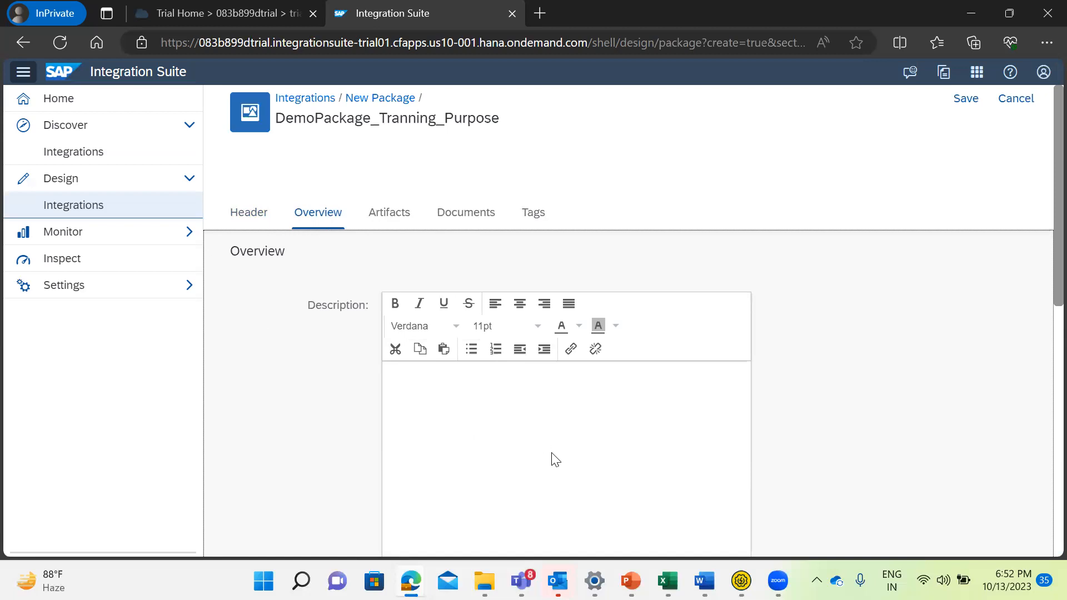
{"action": "left_click", "coordinate": [389, 214]}
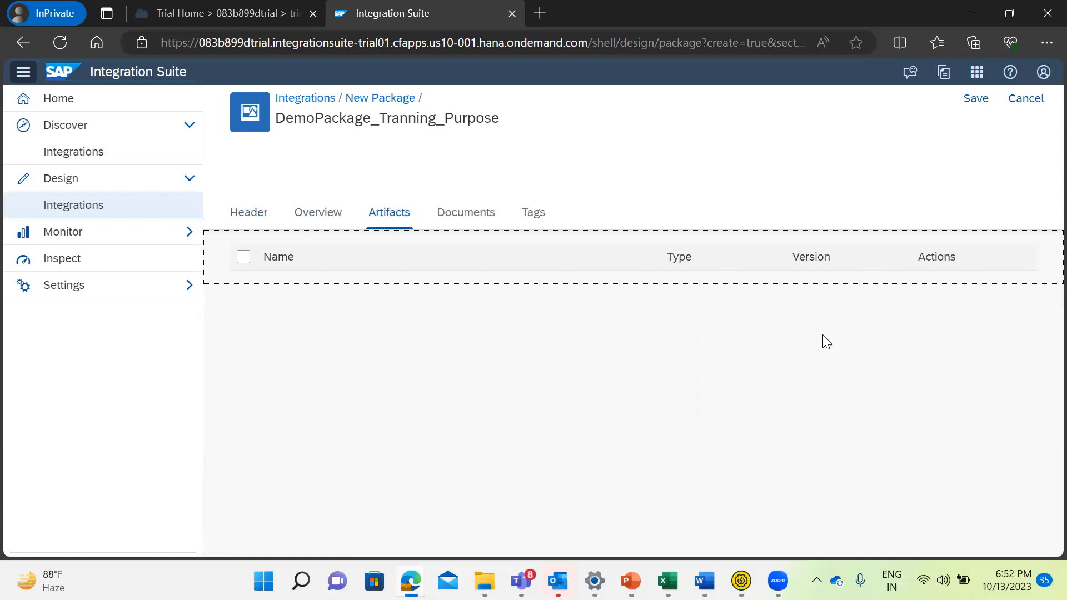
{"action": "left_click", "coordinate": [463, 218]}
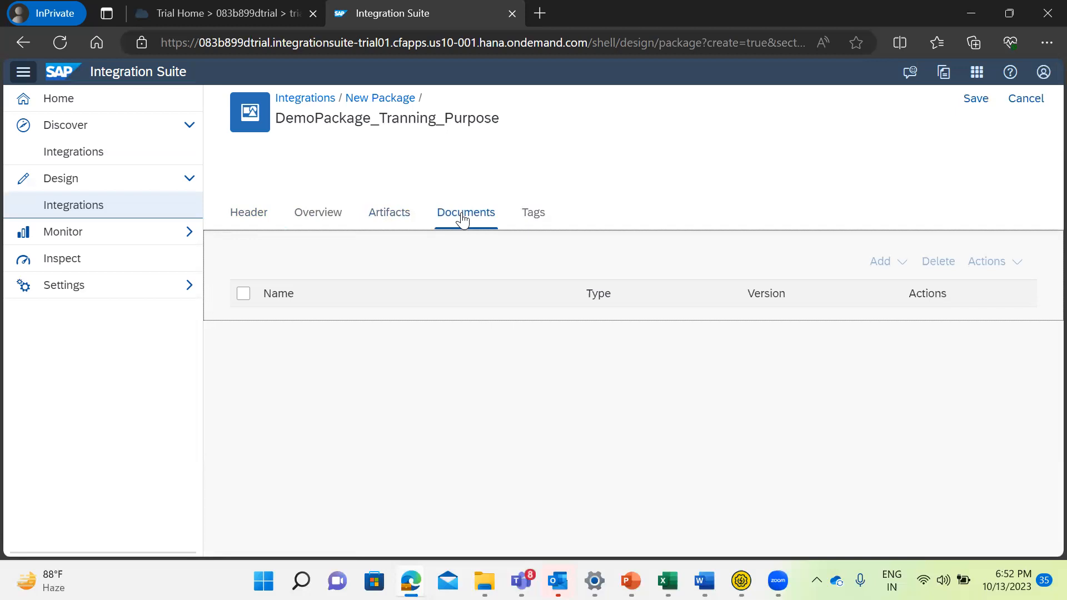
Check the new package's tag fields, return to its header details, and save the package.
{"action": "left_click", "coordinate": [531, 217]}
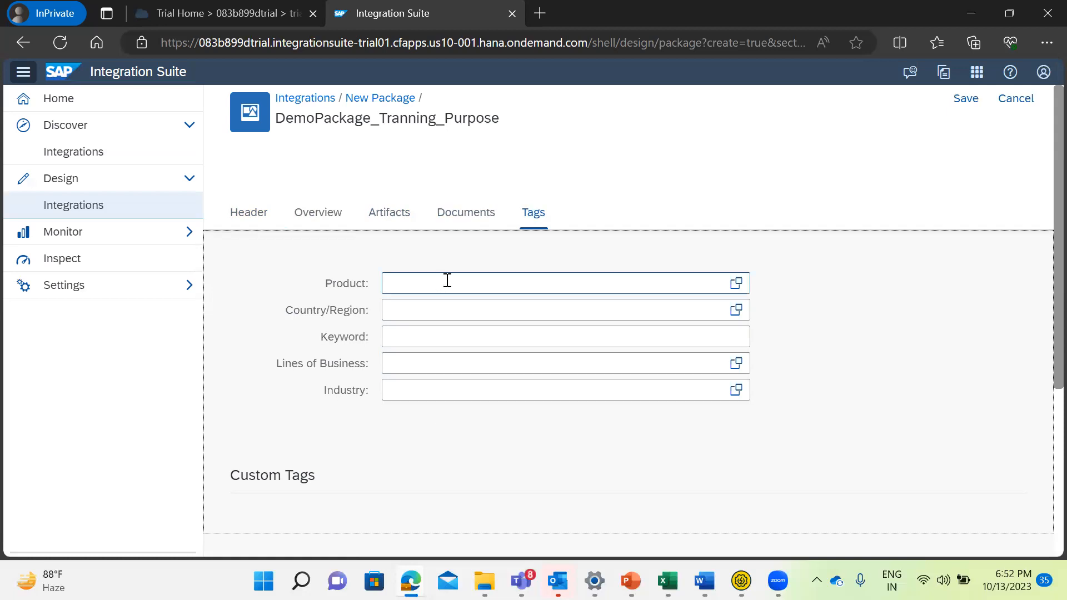
{"action": "left_click", "coordinate": [248, 216]}
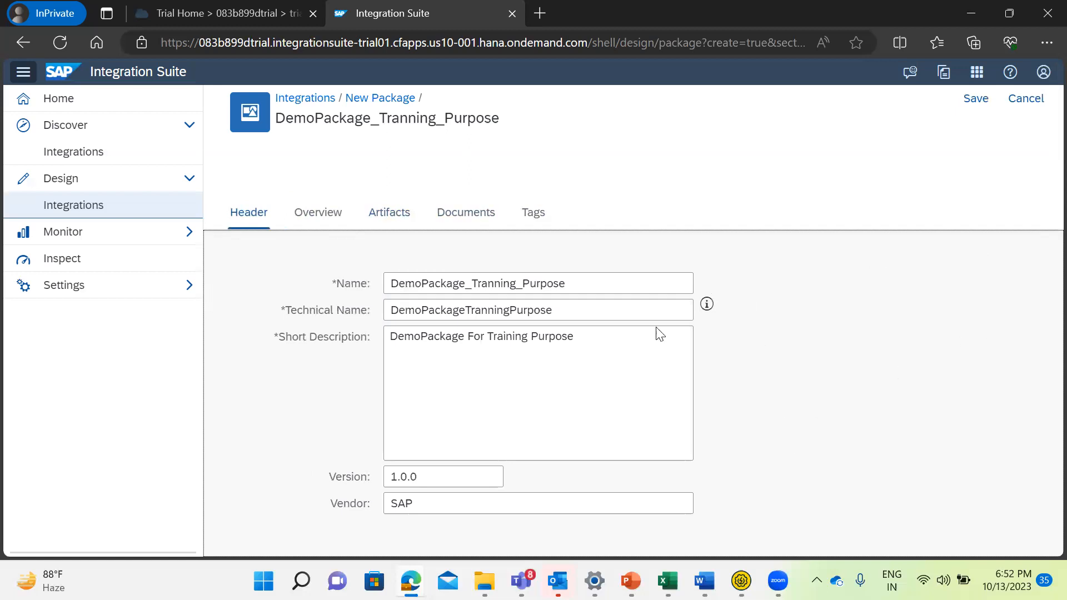
{"action": "left_click", "coordinate": [974, 107]}
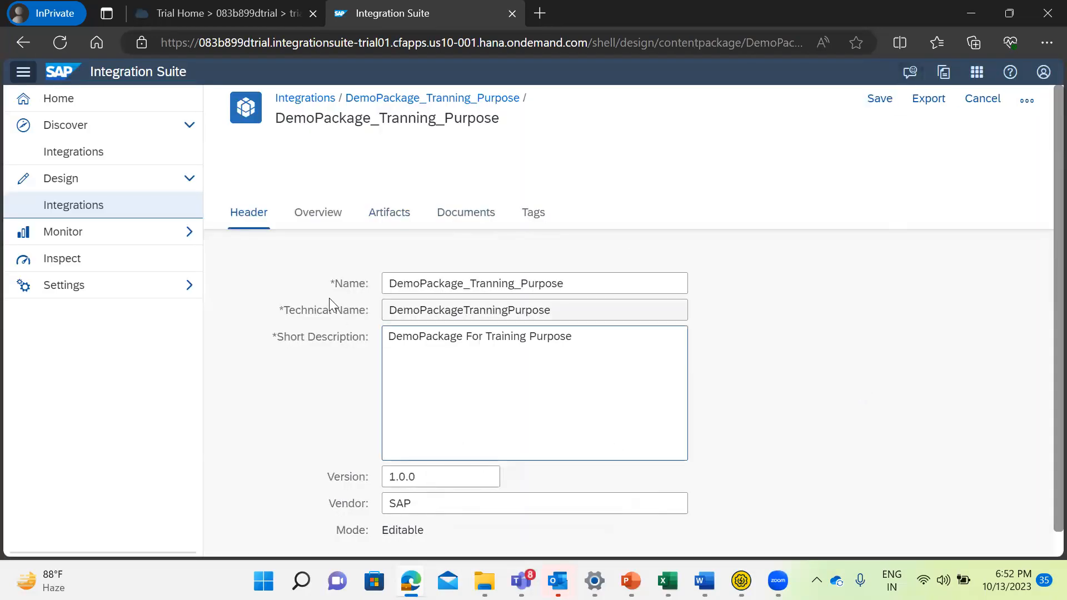
Open DemoPackage_Tranning_Purpose from the Design package list and display its artifacts.
{"action": "left_click", "coordinate": [71, 211]}
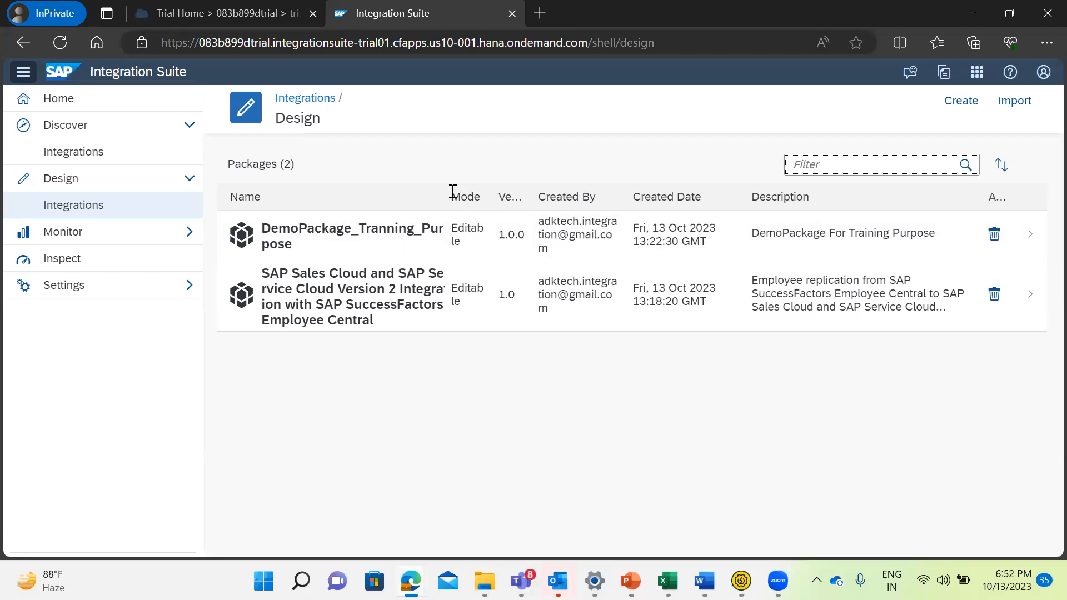
{"action": "left_click", "coordinate": [300, 250]}
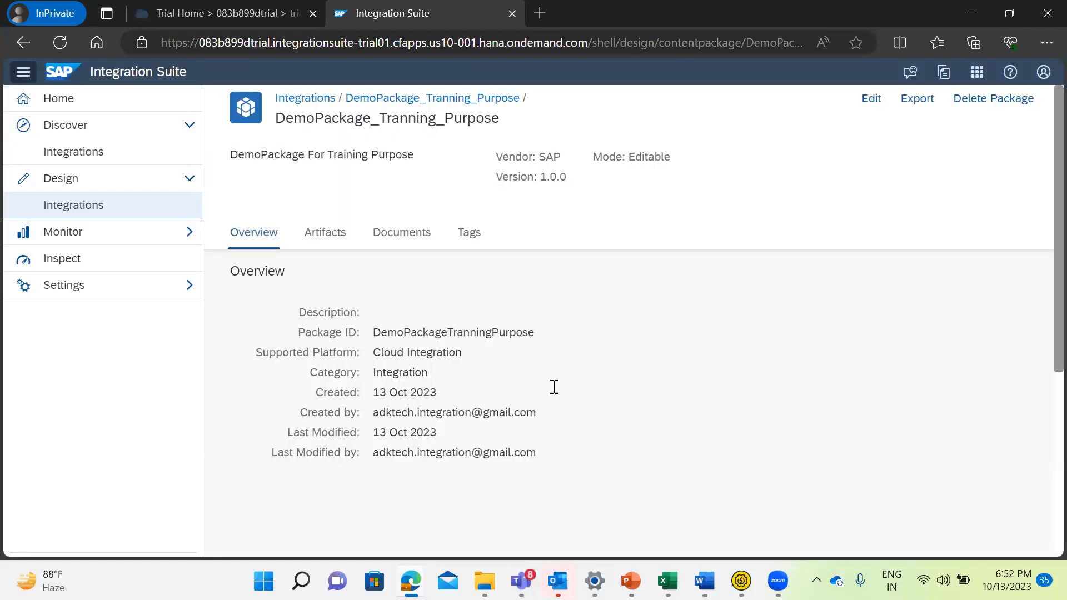
{"action": "left_click", "coordinate": [320, 238]}
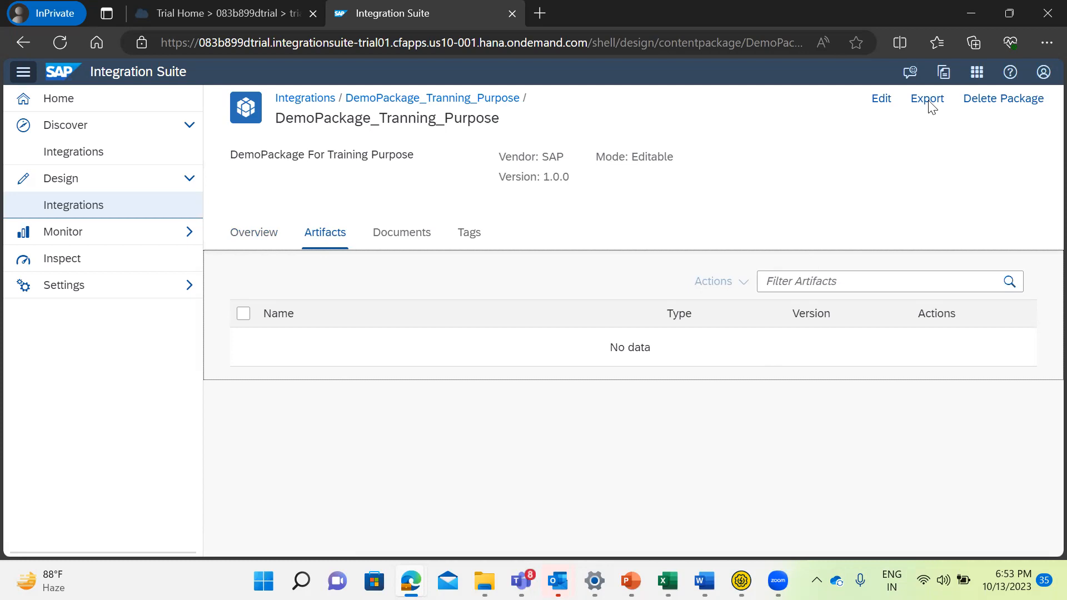
Put the package into edit mode and start adding an integration flow artifact with the Create option.
{"action": "left_click", "coordinate": [881, 100]}
{"action": "left_click", "coordinate": [888, 105]}
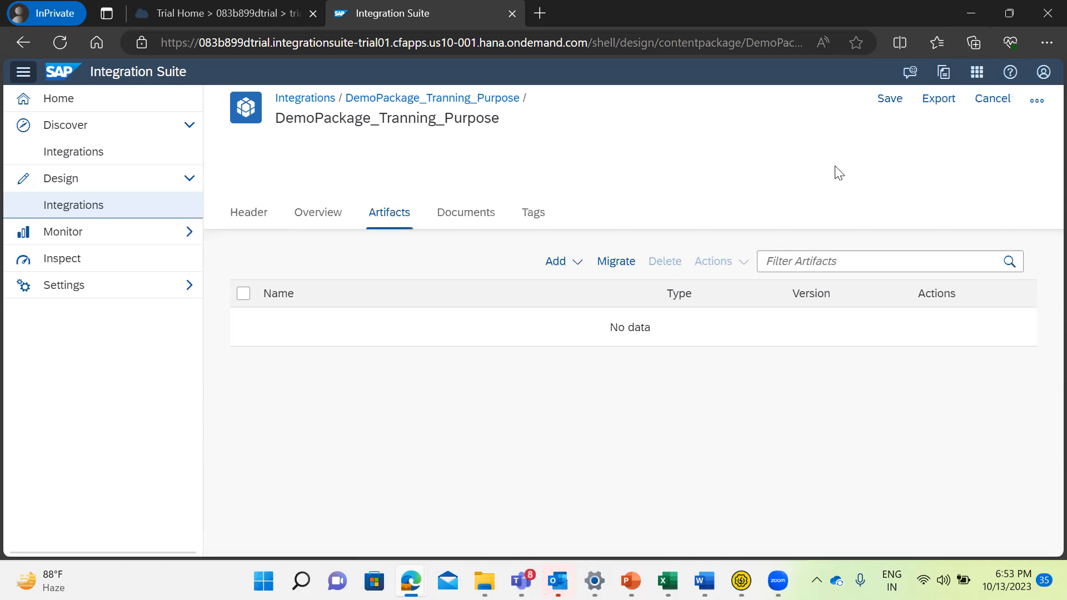
{"action": "left_click", "coordinate": [563, 267]}
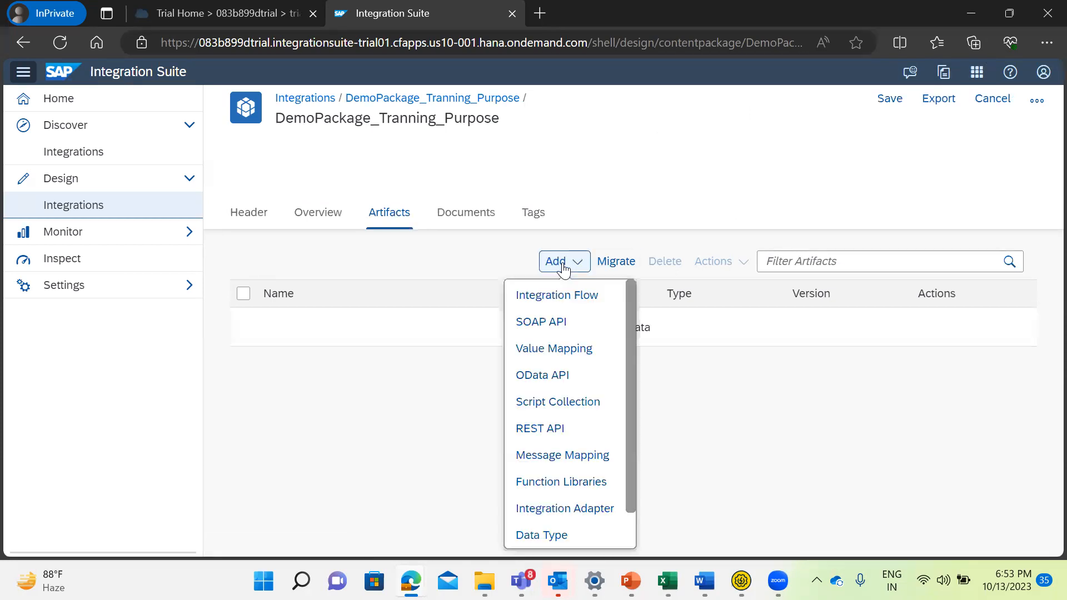
{"action": "left_click", "coordinate": [570, 300]}
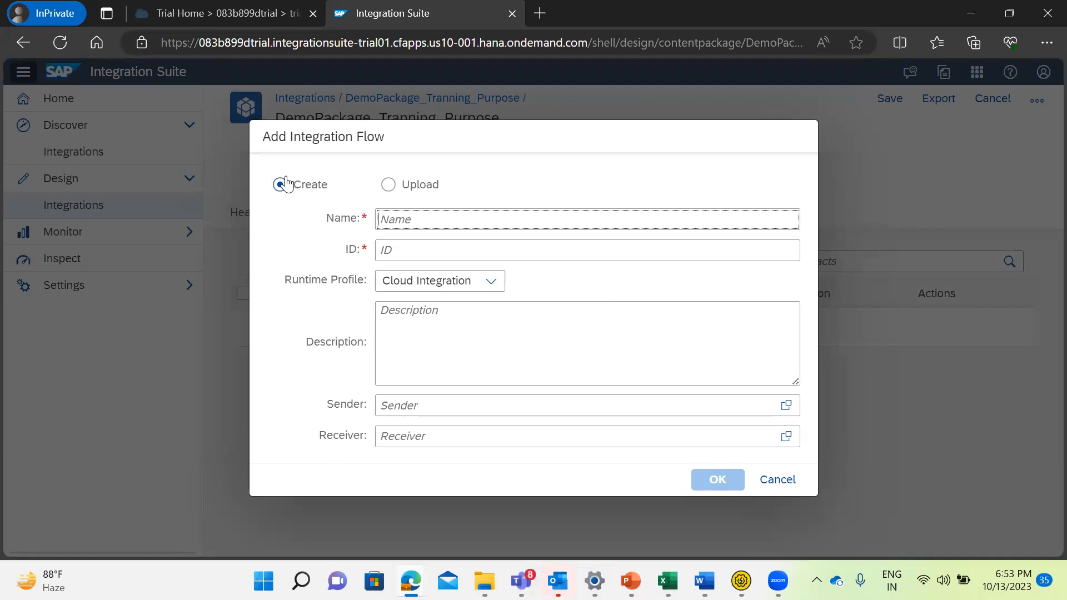
{"action": "left_click", "coordinate": [388, 186]}
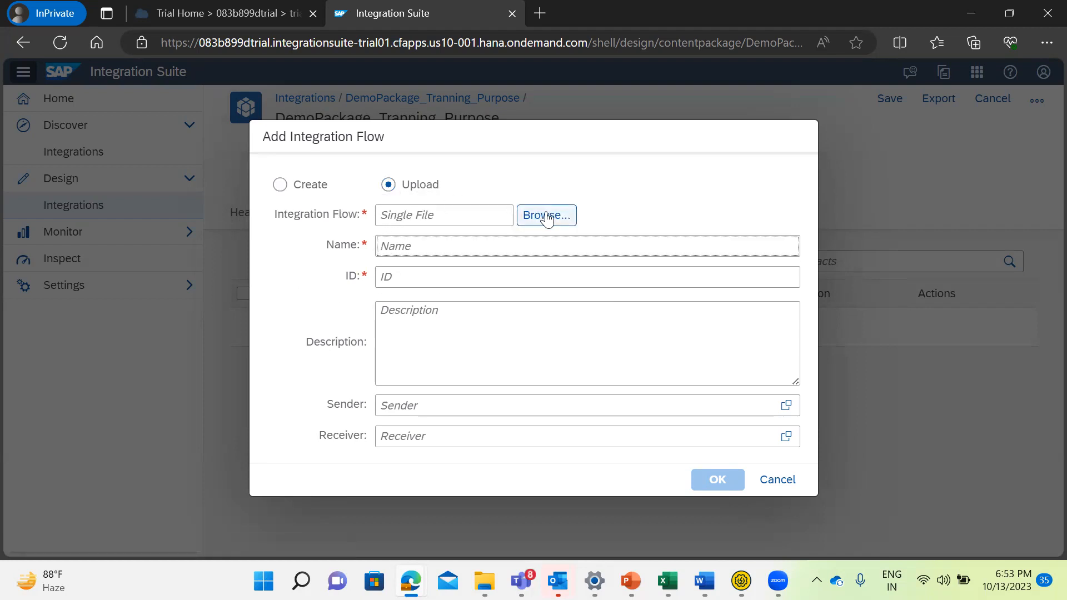
{"action": "left_click", "coordinate": [280, 186]}
Name the new integration flow DemoTest1 and enter Training as its description.
{"action": "left_click", "coordinate": [405, 219]}
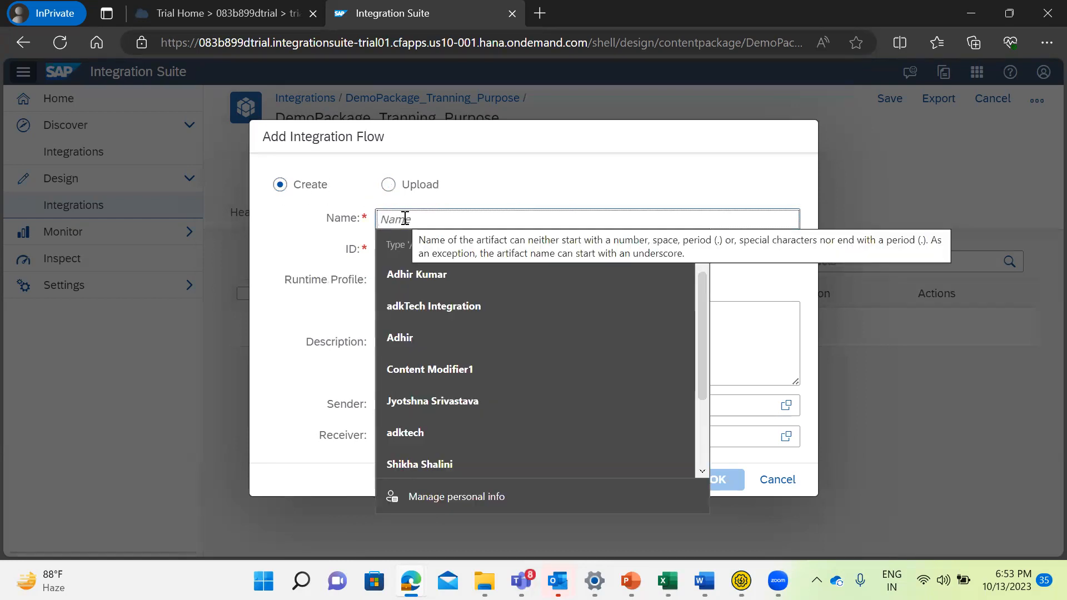
{"action": "left_click", "coordinate": [513, 162]}
{"action": "left_click", "coordinate": [395, 220]}
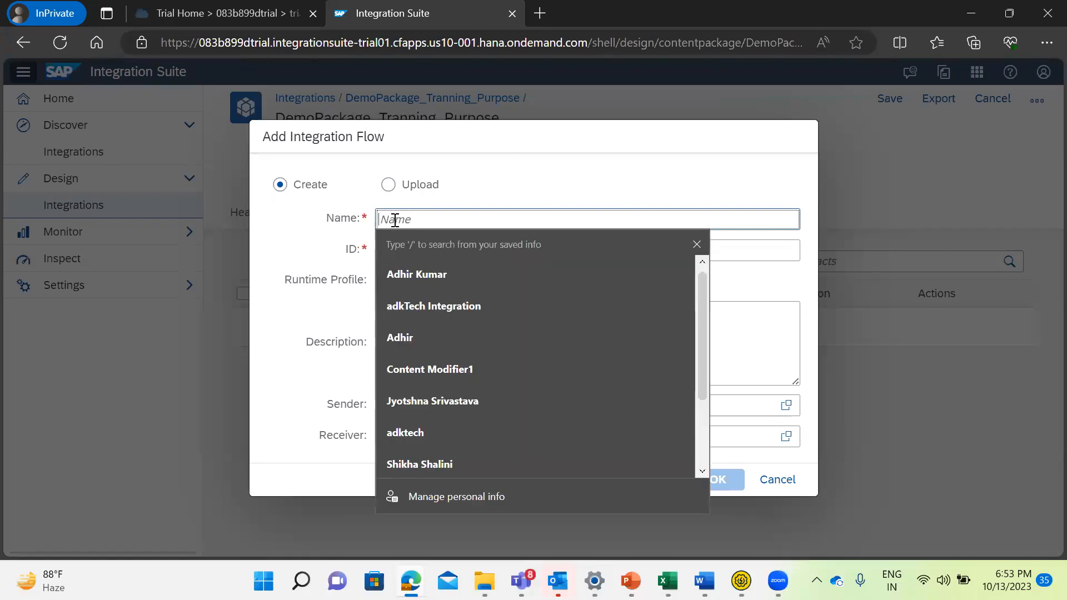
{"action": "type", "text": "D"}
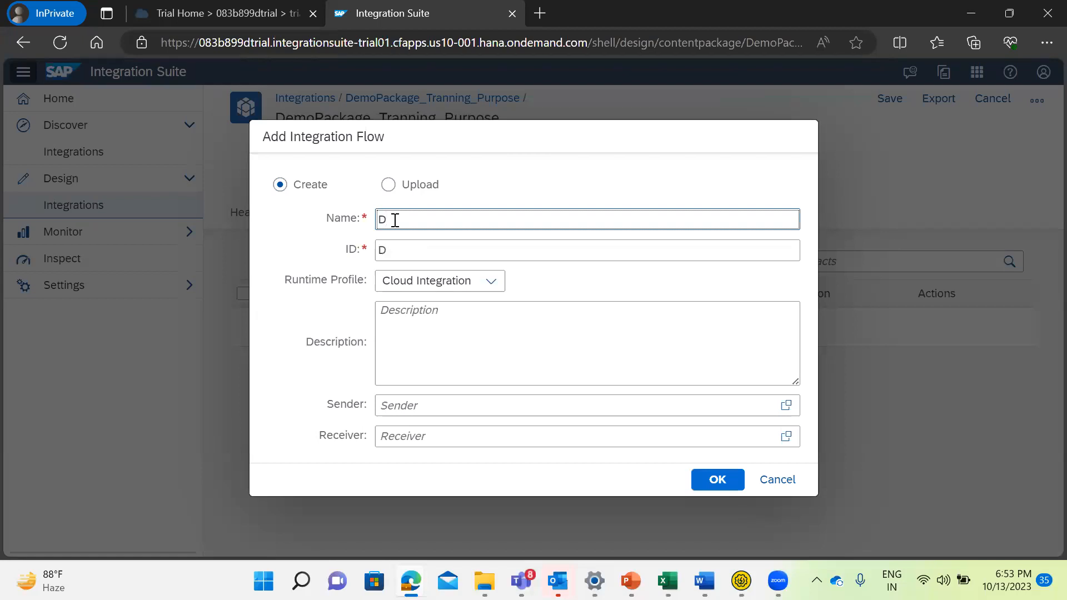
{"action": "key", "text": "BackSpace"}
{"action": "type", "text": "Fis"}
{"action": "type", "text": "t"}
{"action": "key", "text": "BackSpace"}
{"action": "key", "text": "BackSpace"}
{"action": "key", "text": "BackSpace"}
{"action": "key", "text": "BackSpace"}
{"action": "type", "text": "DemoPu"}
{"action": "key", "text": "BackSpace"}
{"action": "key", "text": "BackSpace"}
{"action": "type", "text": "Test1"}
{"action": "left_click", "coordinate": [432, 315]}
{"action": "type", "text": "Training"}
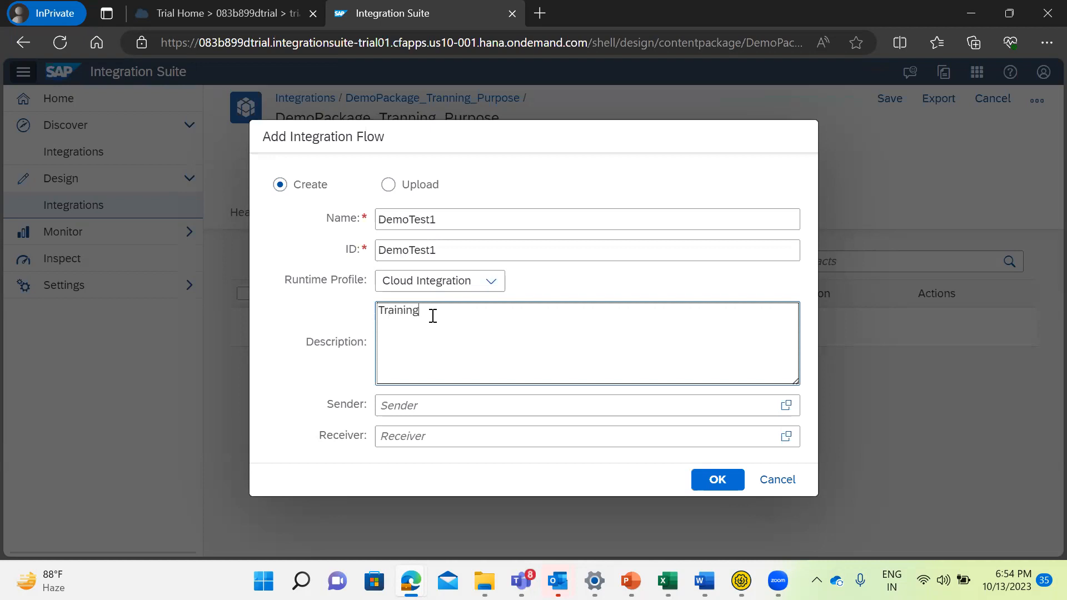
Set the integration flow's sender to SOAUI and receiver to SAPCPI, and create the flow.
{"action": "left_click", "coordinate": [419, 405]}
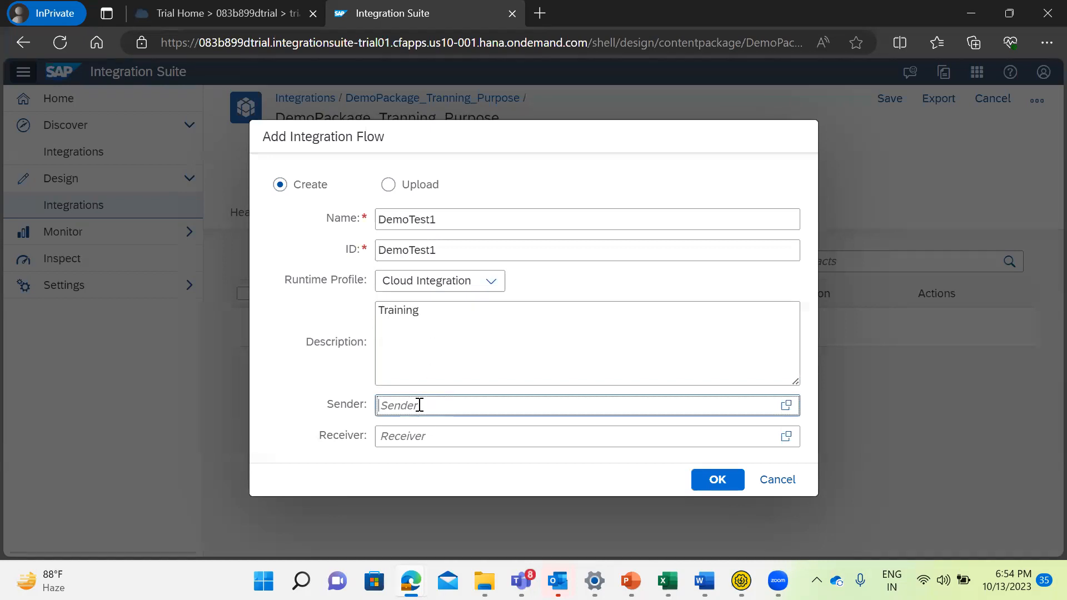
{"action": "type", "text": "SOAUI"}
{"action": "left_click", "coordinate": [448, 437]}
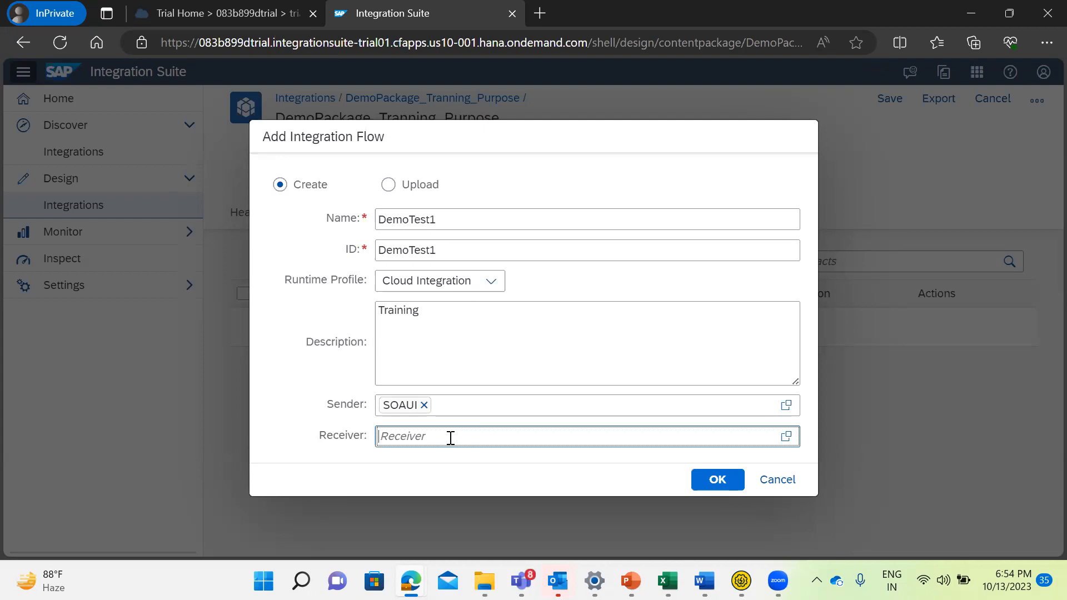
{"action": "type", "text": "SAPCPI"}
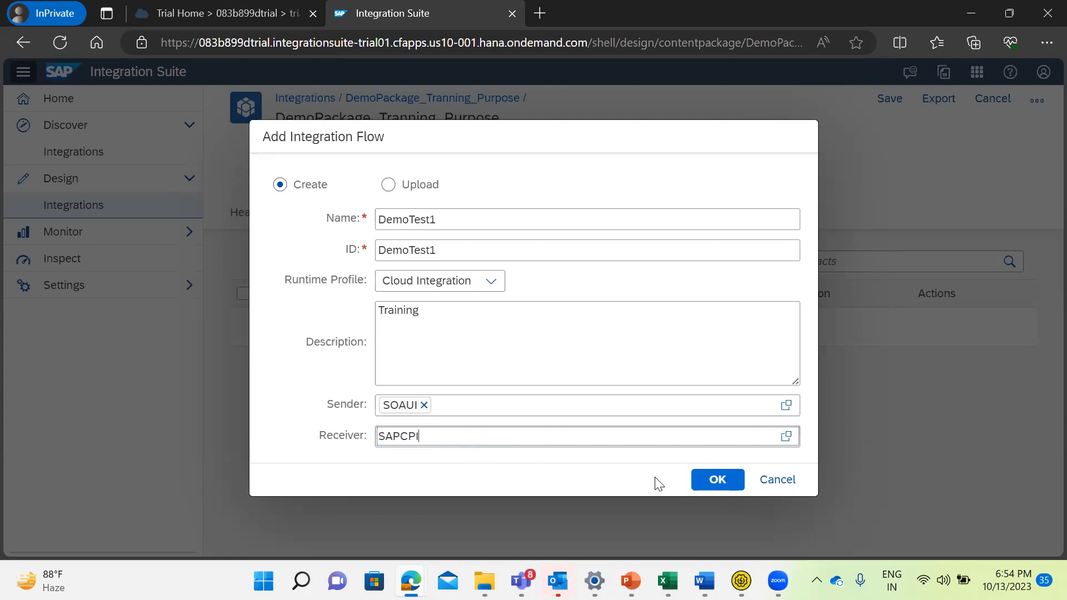
{"action": "left_click", "coordinate": [722, 489]}
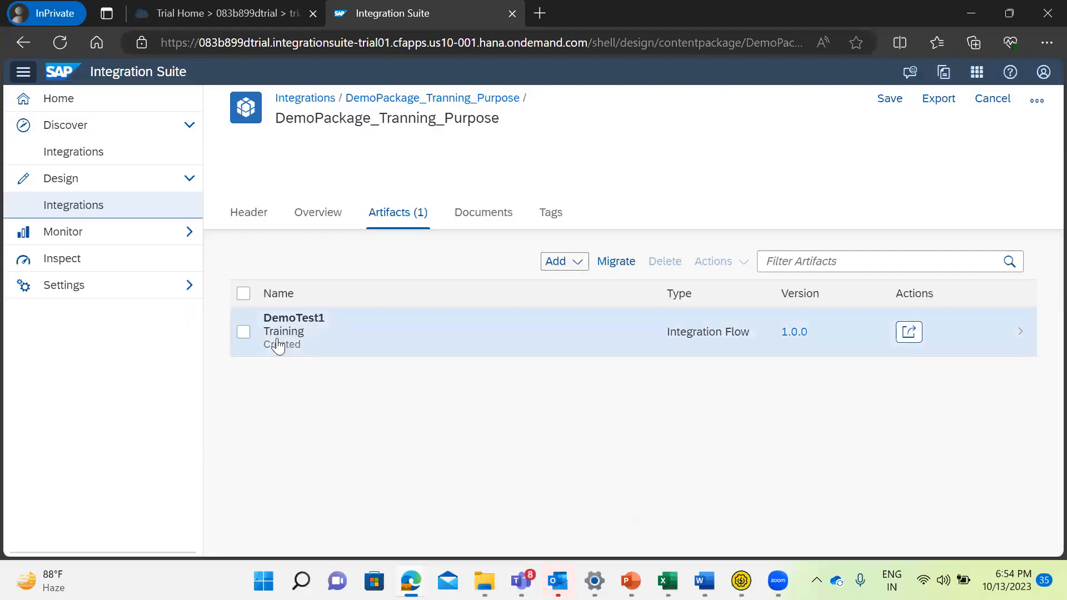
Open the DemoTest1 integration flow and look over its Sender, Receiver and Integration Process elements.
{"action": "left_click", "coordinate": [280, 337]}
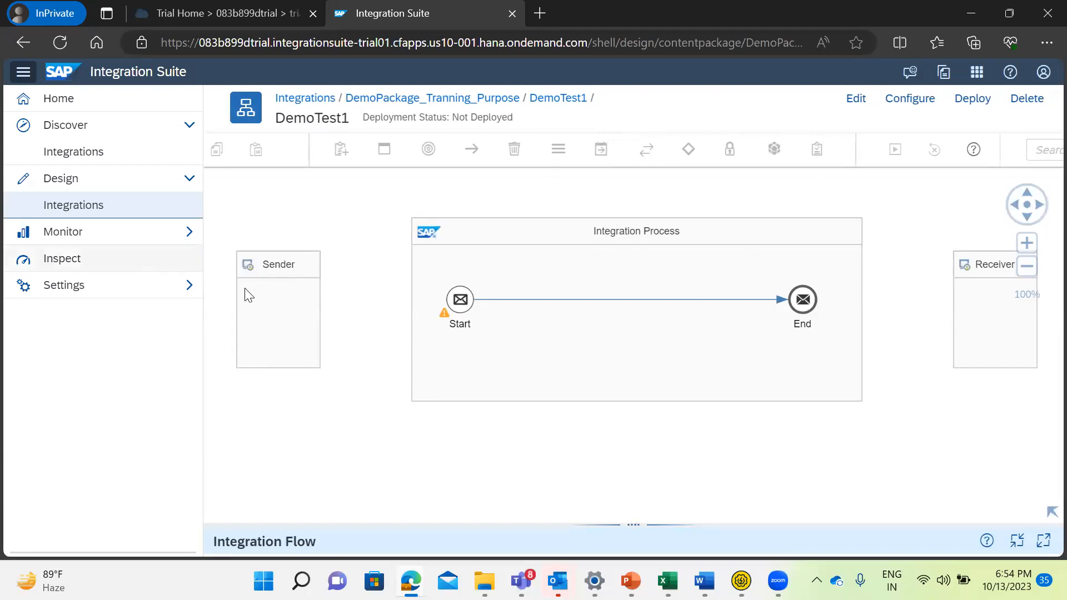
{"action": "left_click", "coordinate": [291, 296]}
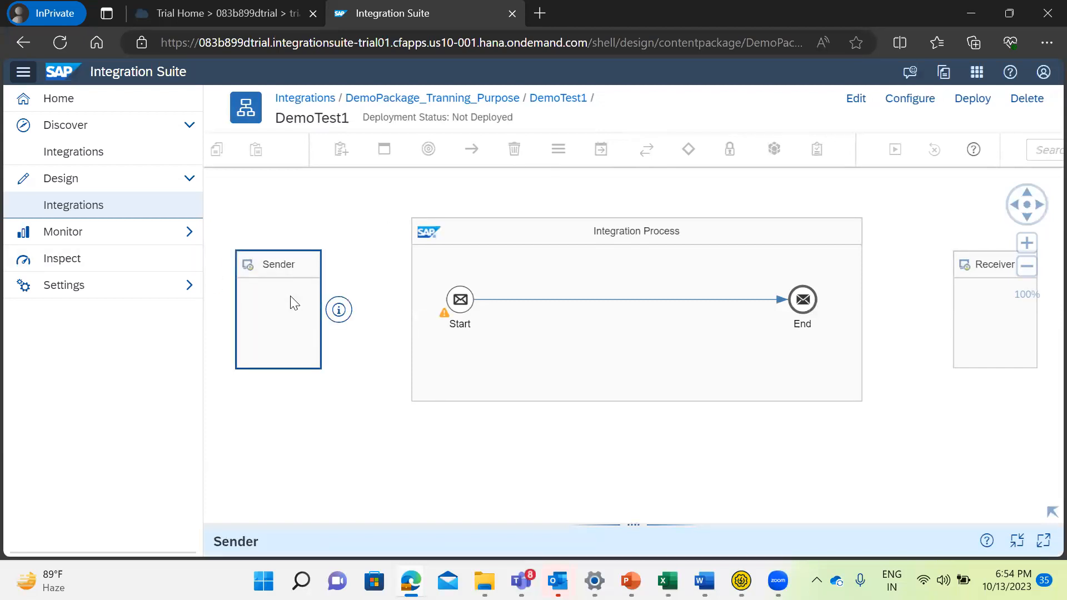
{"action": "left_click", "coordinate": [972, 293]}
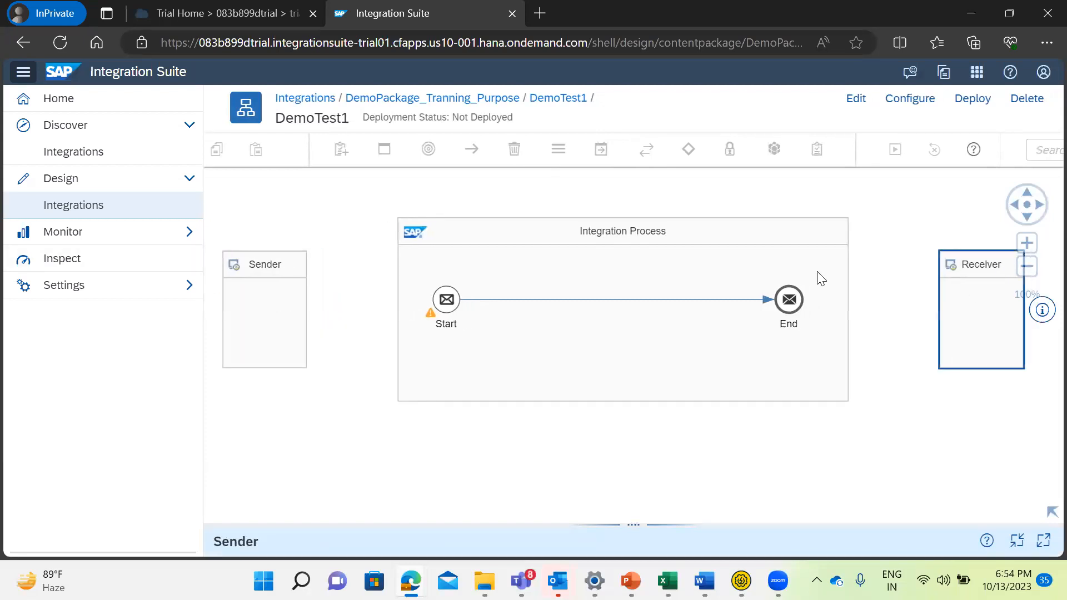
{"action": "left_click", "coordinate": [637, 239]}
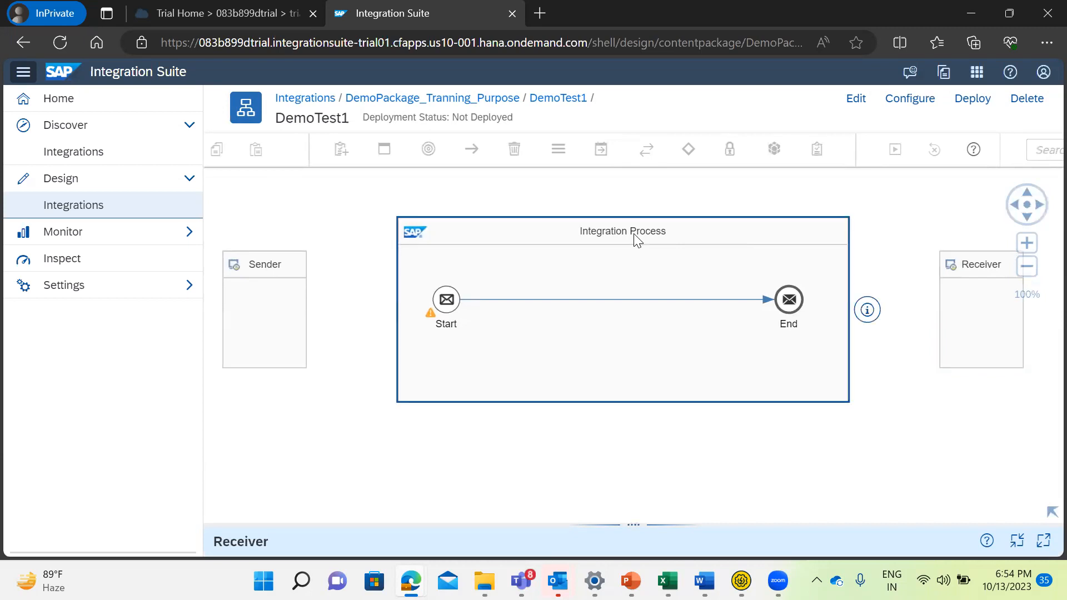
{"action": "left_click", "coordinate": [275, 325]}
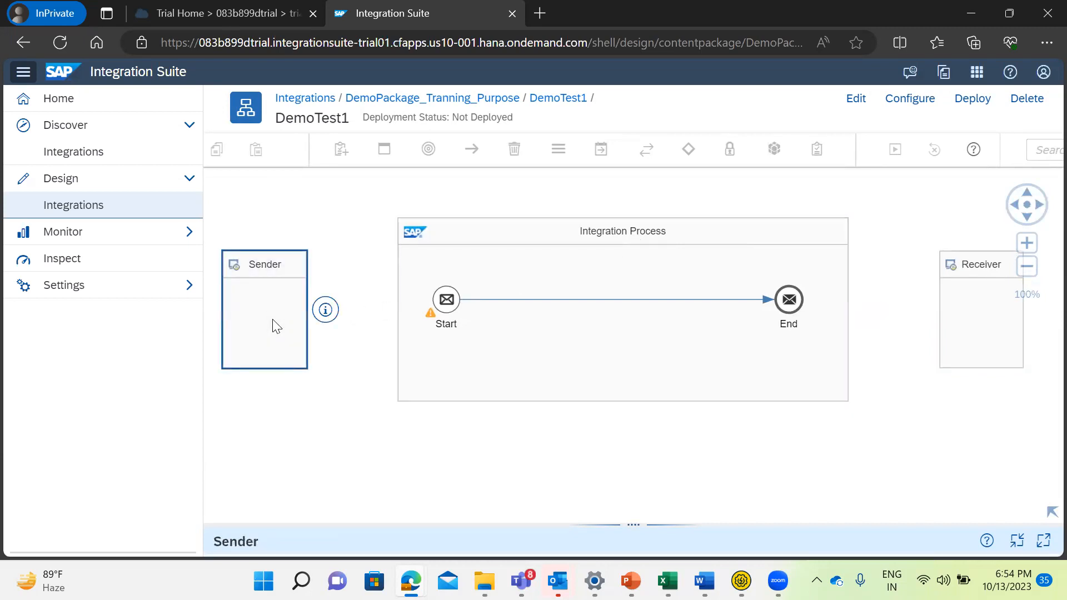
Put the DemoTest1 flow into edit mode and rename its Sender participant as SOAPUI.
{"action": "left_click", "coordinate": [855, 100]}
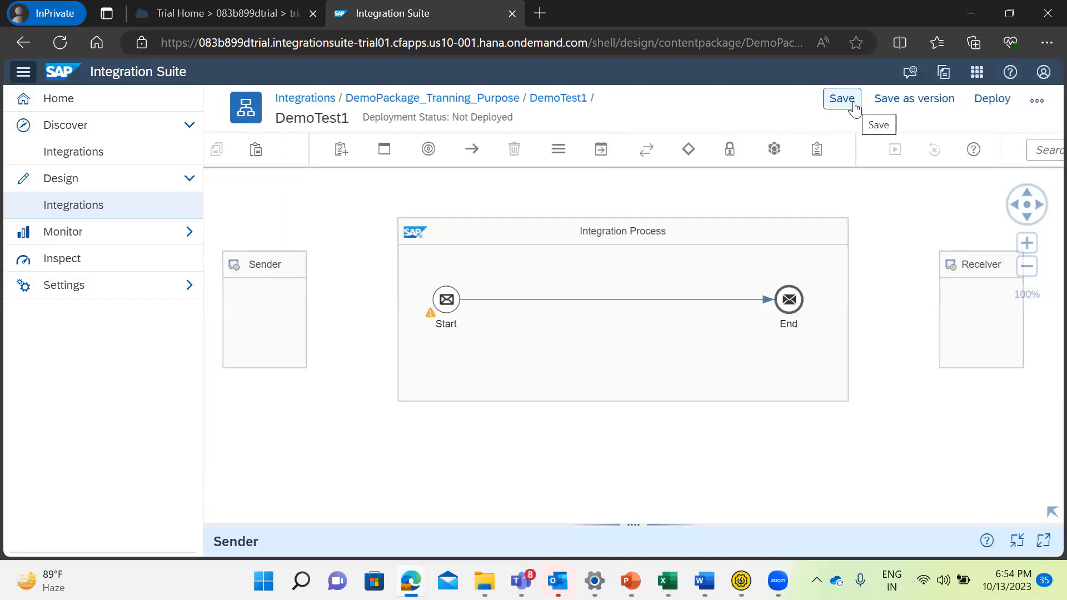
{"action": "left_click", "coordinate": [273, 314]}
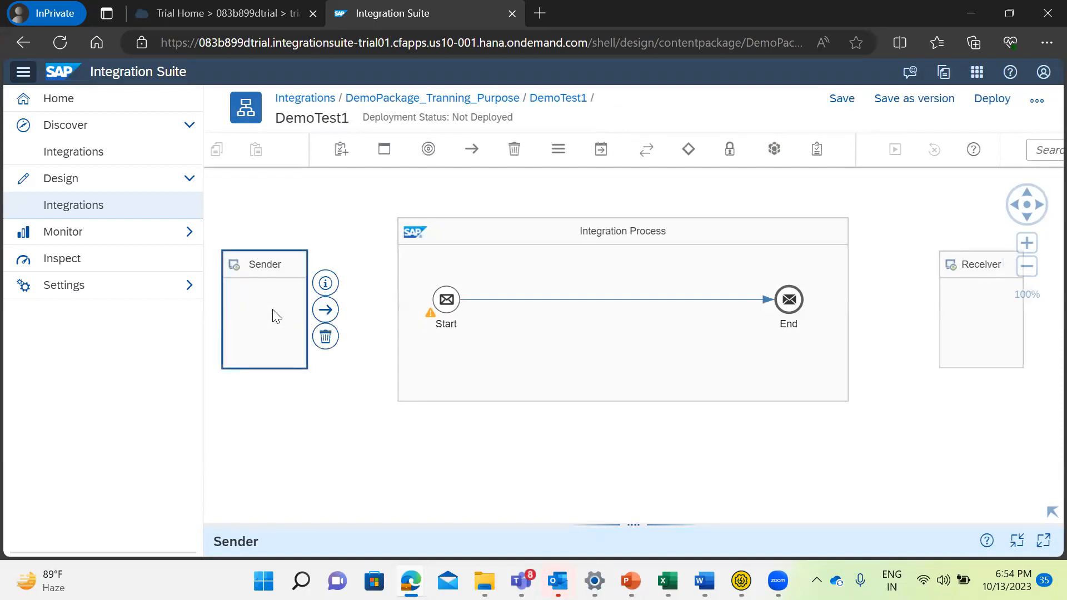
{"action": "left_click", "coordinate": [279, 312]}
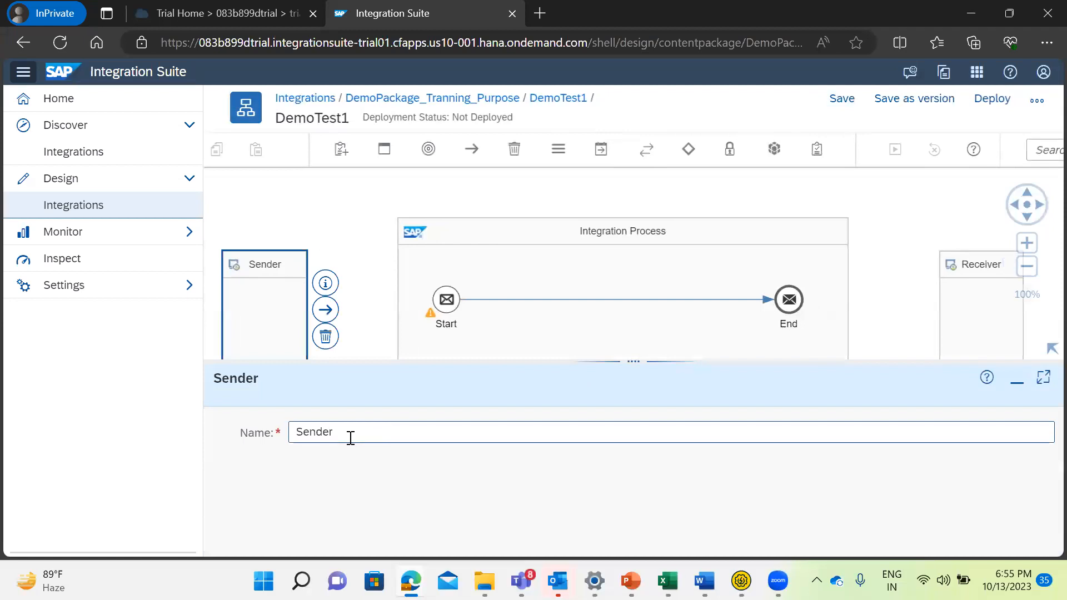
{"action": "key", "text": "BackSpace"}
{"action": "key", "text": "BackSpace"}
{"action": "key", "text": "BackSpace"}
{"action": "key", "text": "BackSpace"}
{"action": "key", "text": "BackSpace"}
{"action": "key", "text": "BackSpace"}
{"action": "type", "text": "SOAPUI"}
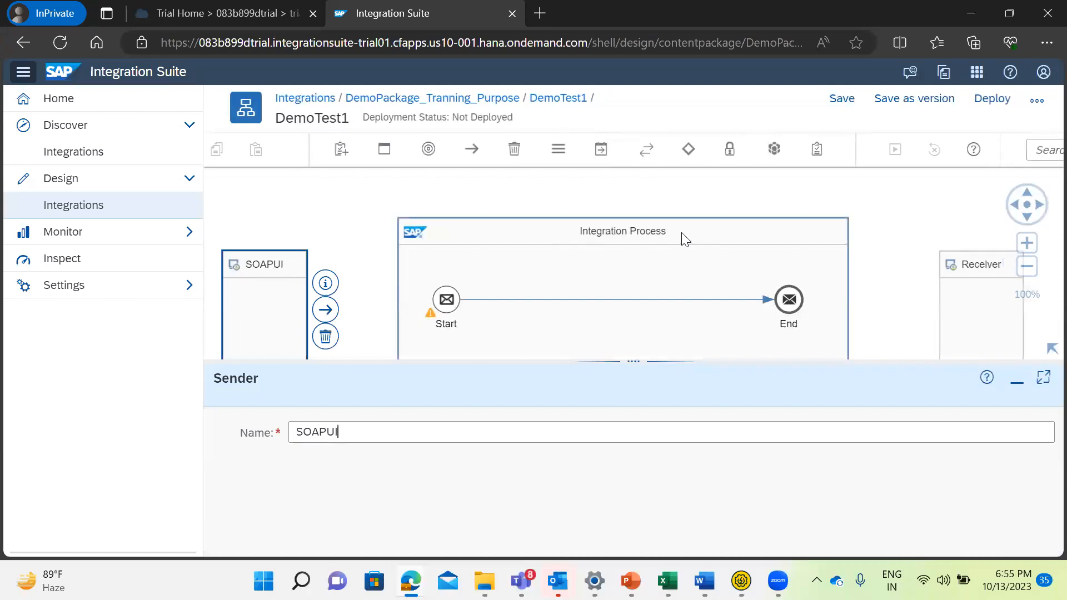
Inspect the Integration Process's general properties and the SOAPUI sender's technical information.
{"action": "left_click", "coordinate": [461, 245]}
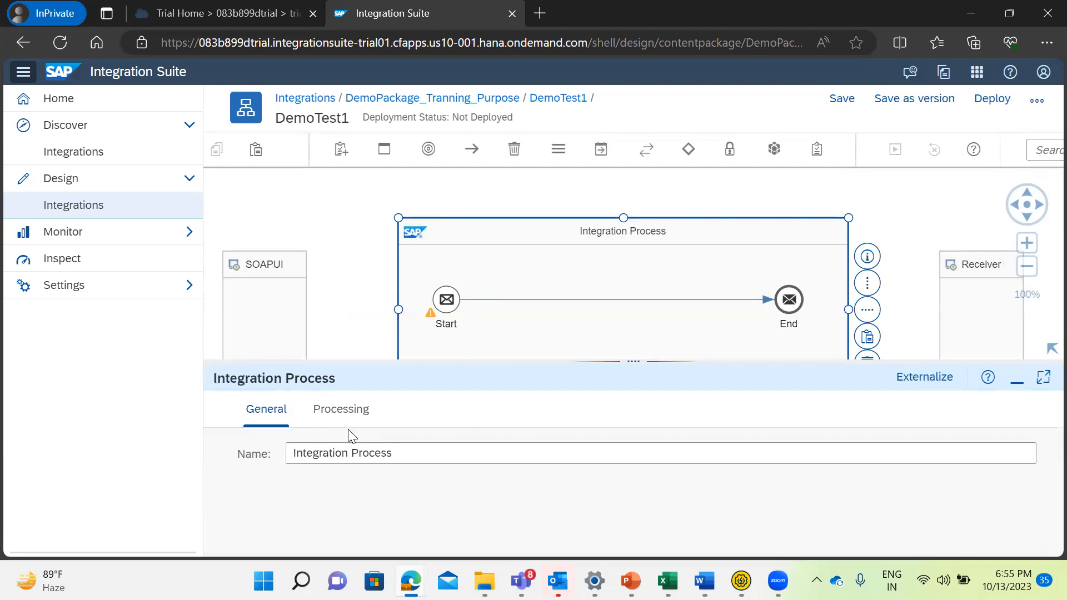
{"action": "left_click", "coordinate": [256, 279]}
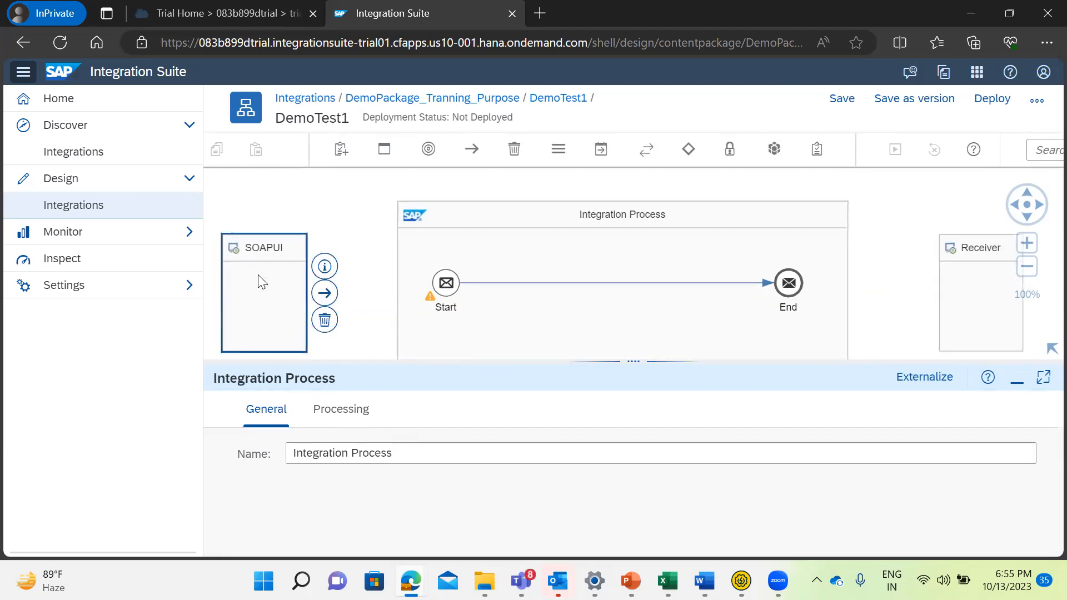
{"action": "left_click", "coordinate": [326, 268]}
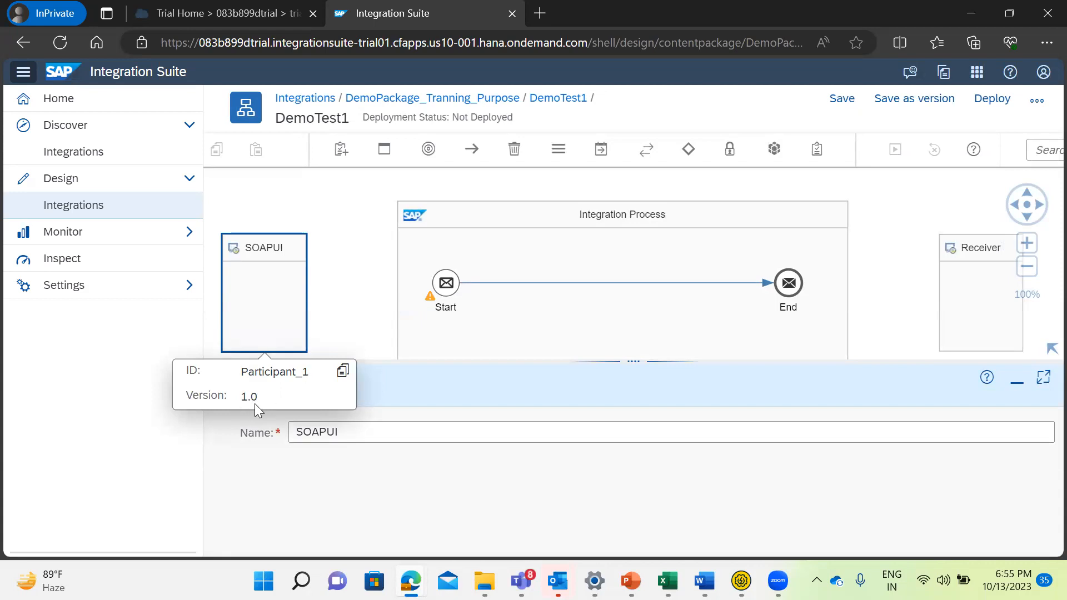
{"action": "left_click", "coordinate": [365, 435]}
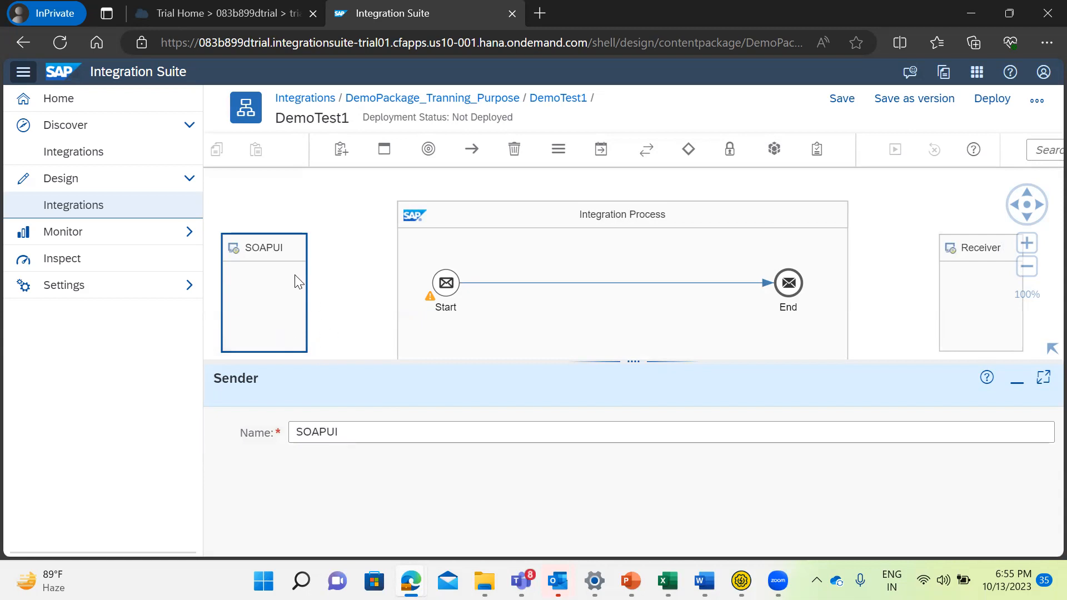
{"action": "left_click", "coordinate": [669, 333]}
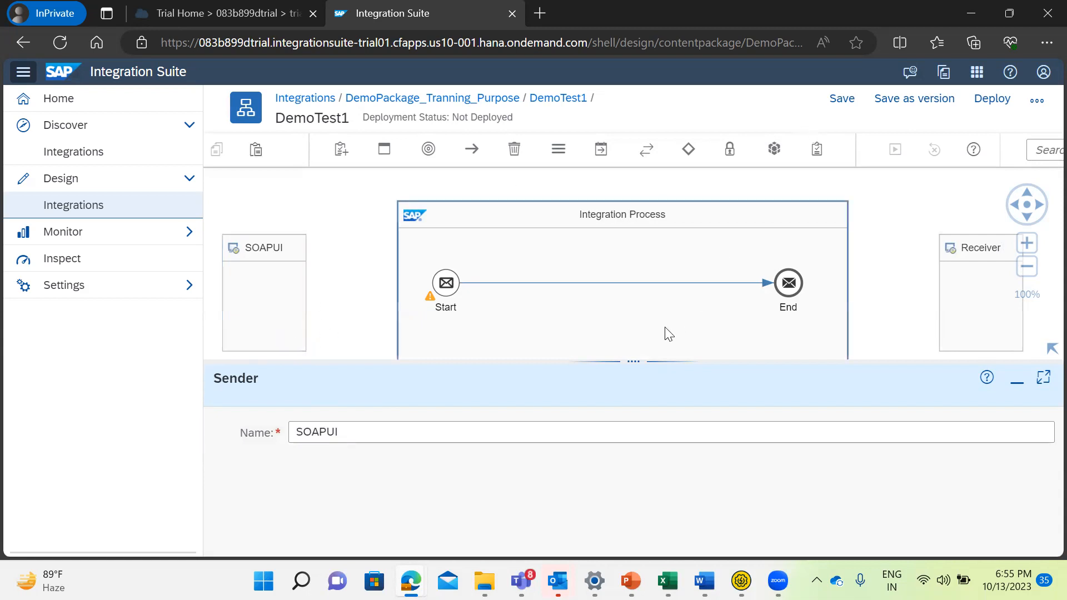
Connect the SOAPUI sender to the Start event using the SOAP adapter with the SOAP 1.x message protocol.
{"action": "left_click_drag", "start_coordinate": [628, 361], "coordinate": [626, 428]}
{"action": "left_click", "coordinate": [278, 298]}
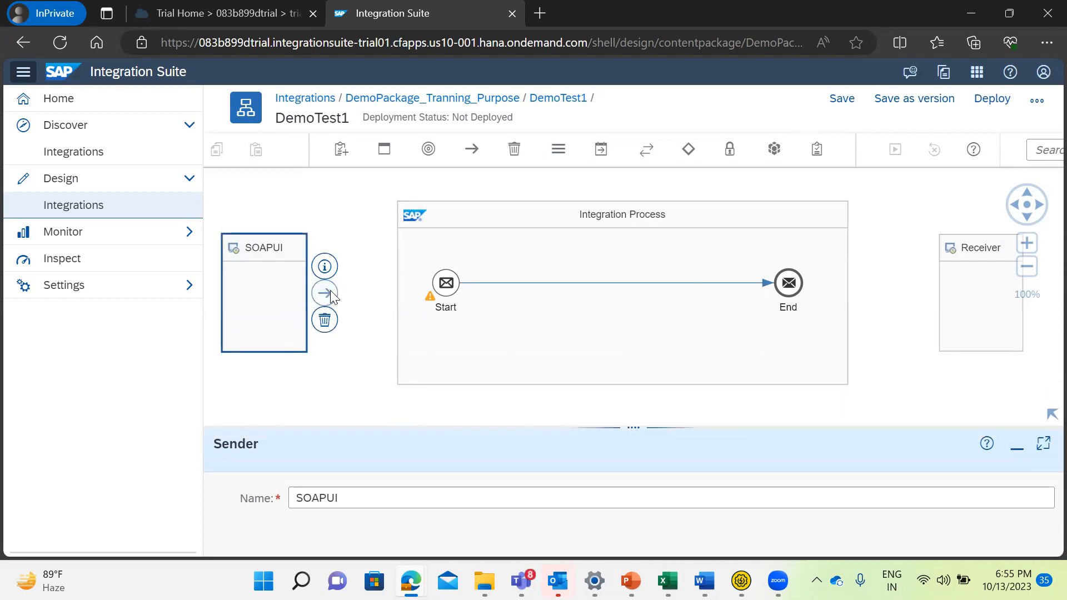
{"action": "left_click_drag", "start_coordinate": [331, 298], "coordinate": [443, 286]}
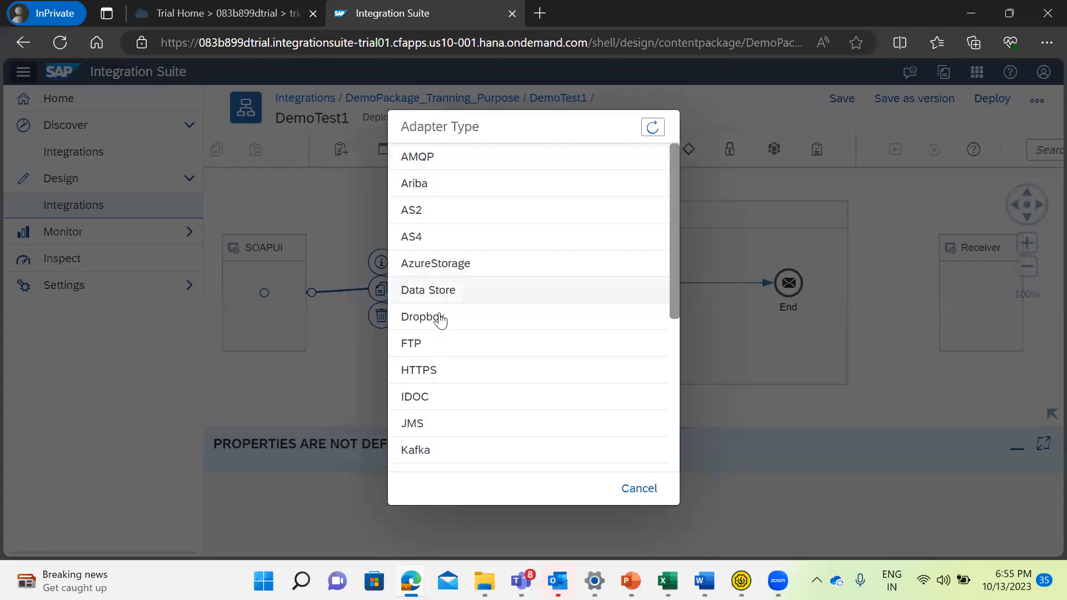
{"action": "left_click_drag", "start_coordinate": [673, 240], "coordinate": [677, 413]}
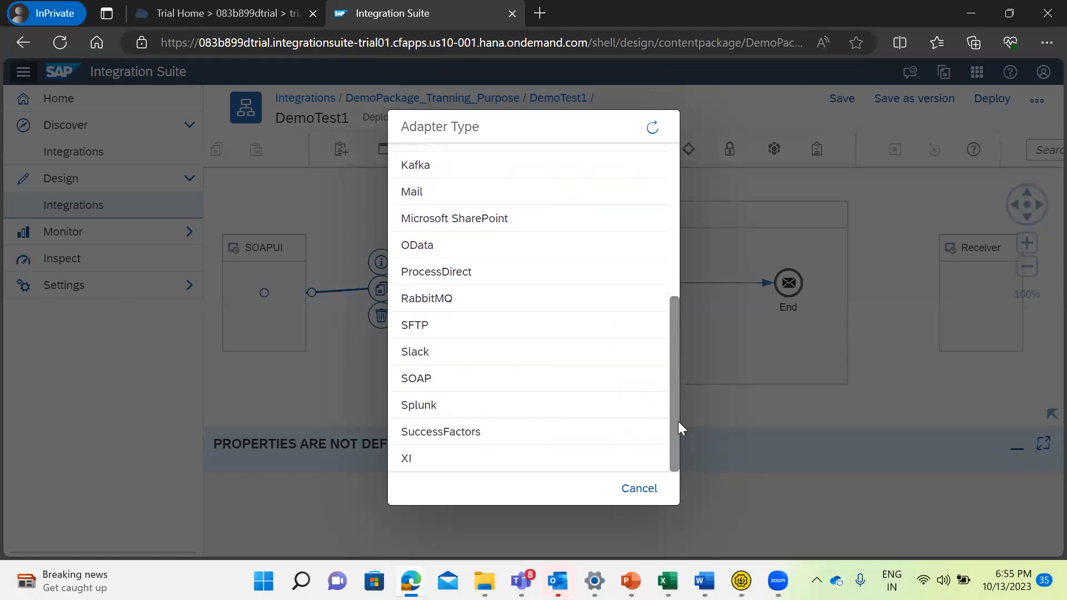
{"action": "left_click", "coordinate": [418, 380]}
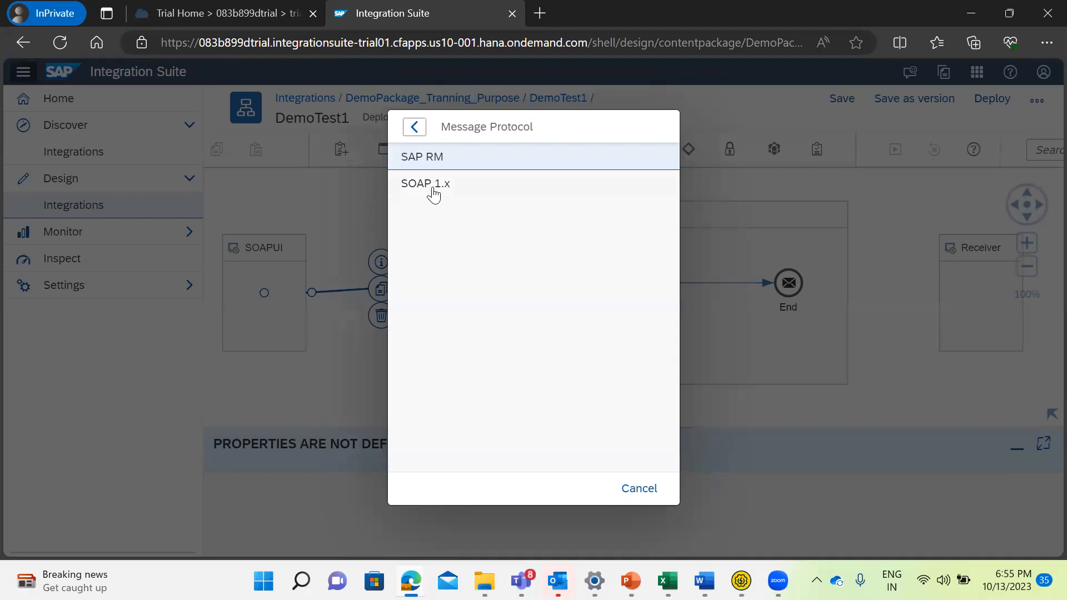
{"action": "left_click", "coordinate": [434, 191]}
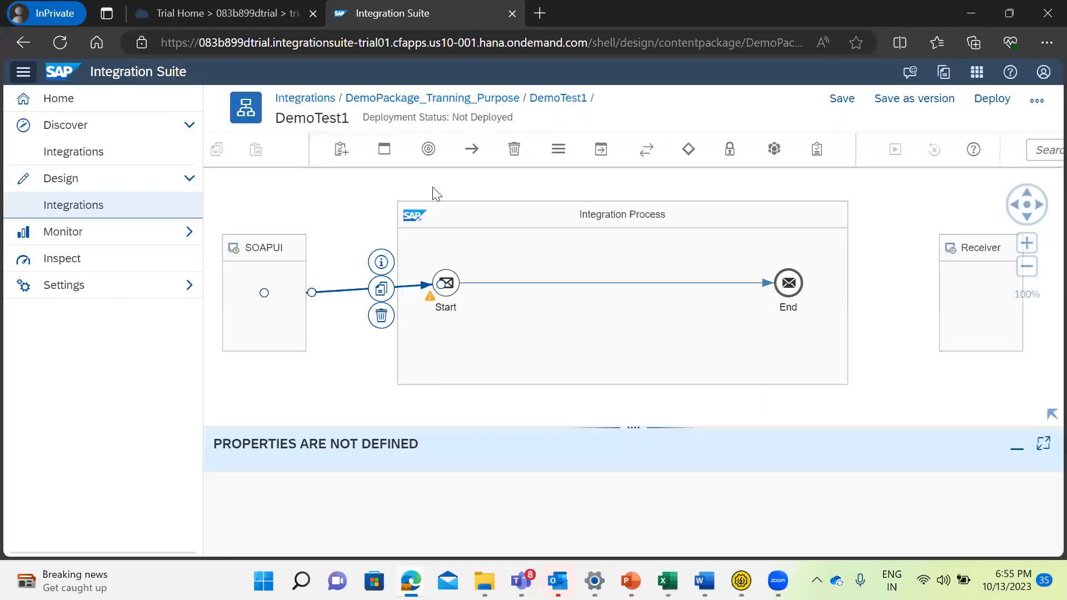
Rename the SOAP sender channel as SOAPUI in its general properties.
{"action": "left_click_drag", "start_coordinate": [644, 431], "coordinate": [629, 320]}
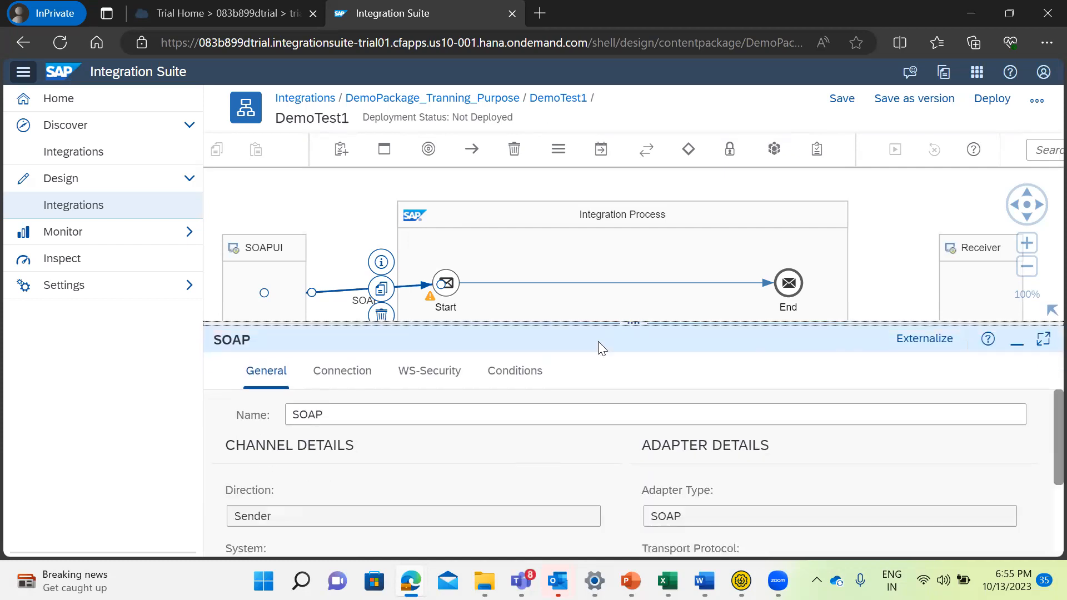
{"action": "left_click", "coordinate": [339, 416]}
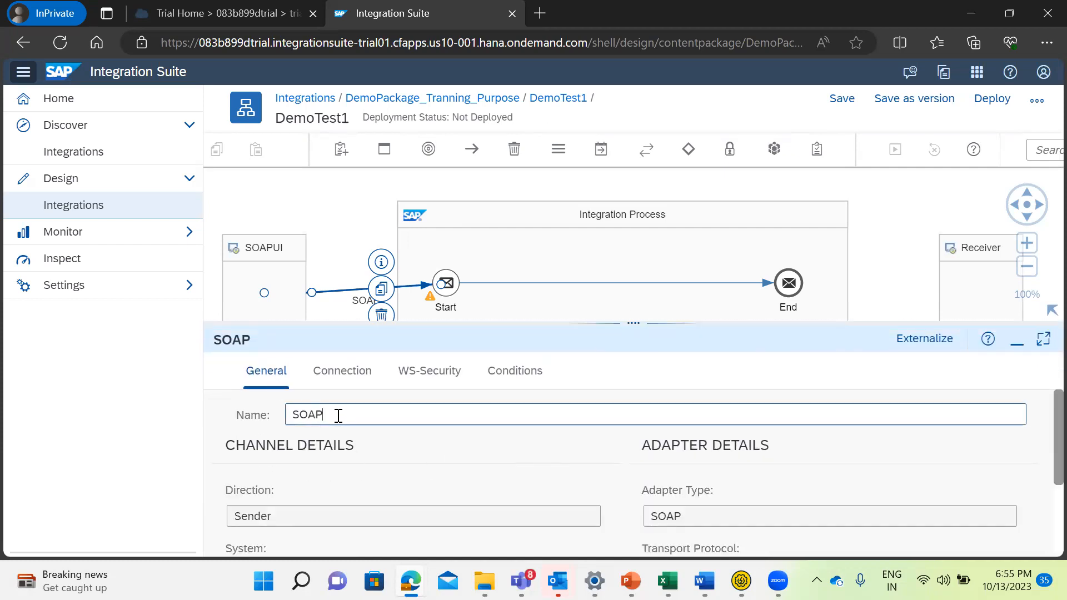
{"action": "key", "text": "BackSpace"}
{"action": "key", "text": "BackSpace"}
{"action": "key", "text": "BackSpace"}
{"action": "type", "text": "SA"}
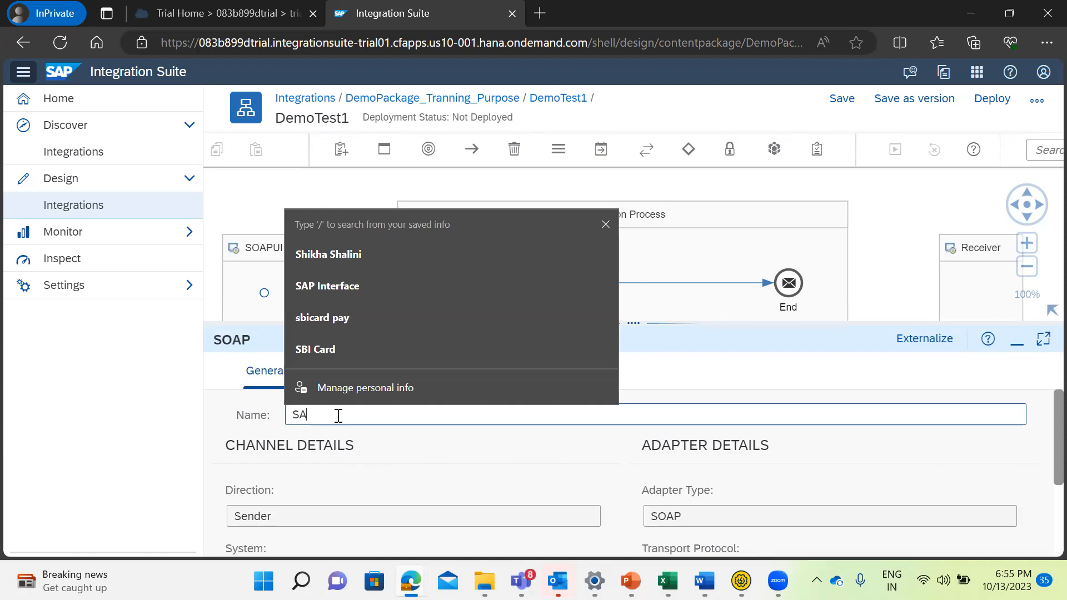
{"action": "type", "text": "OP"}
{"action": "key", "text": "BackSpace"}
{"action": "key", "text": "BackSpace"}
{"action": "key", "text": "BackSpace"}
{"action": "key", "text": "BackSpace"}
{"action": "type", "text": "SOAPUI"}
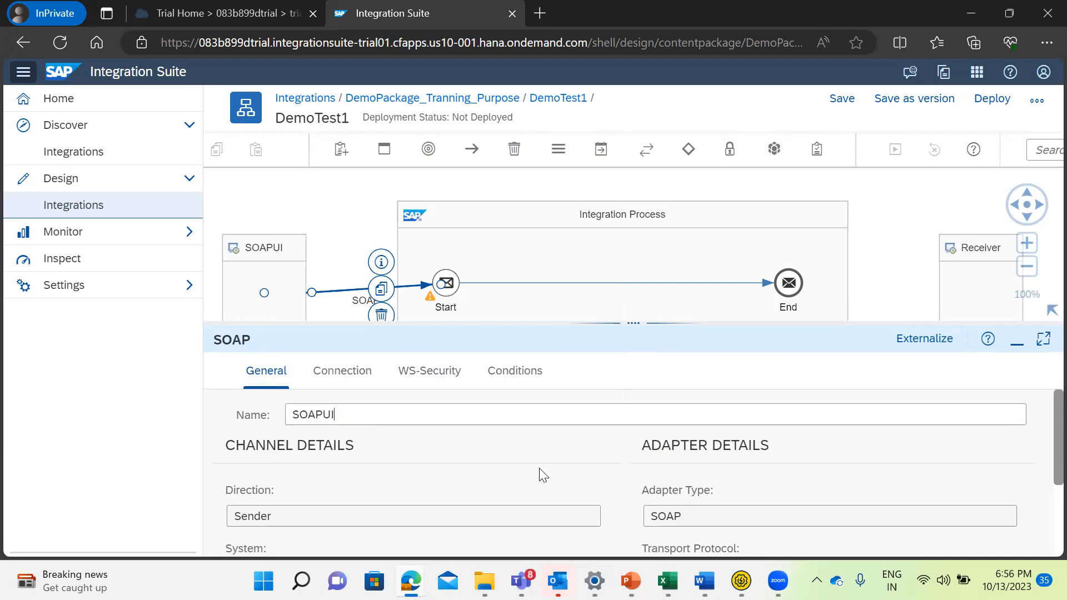
Review the SOAP channel's general details, including its direction, system, transport protocol and message protocol.
{"action": "scroll", "coordinate": [1041, 481], "scroll_direction": "down", "scroll_amount": 3}
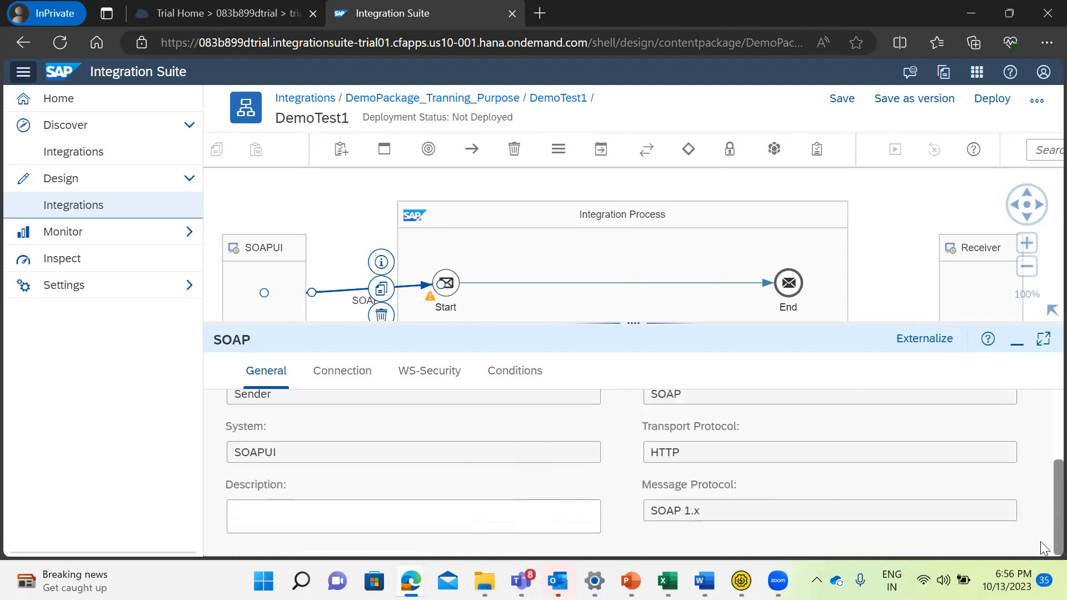
{"action": "scroll", "coordinate": [1041, 500], "scroll_direction": "up", "scroll_amount": 2}
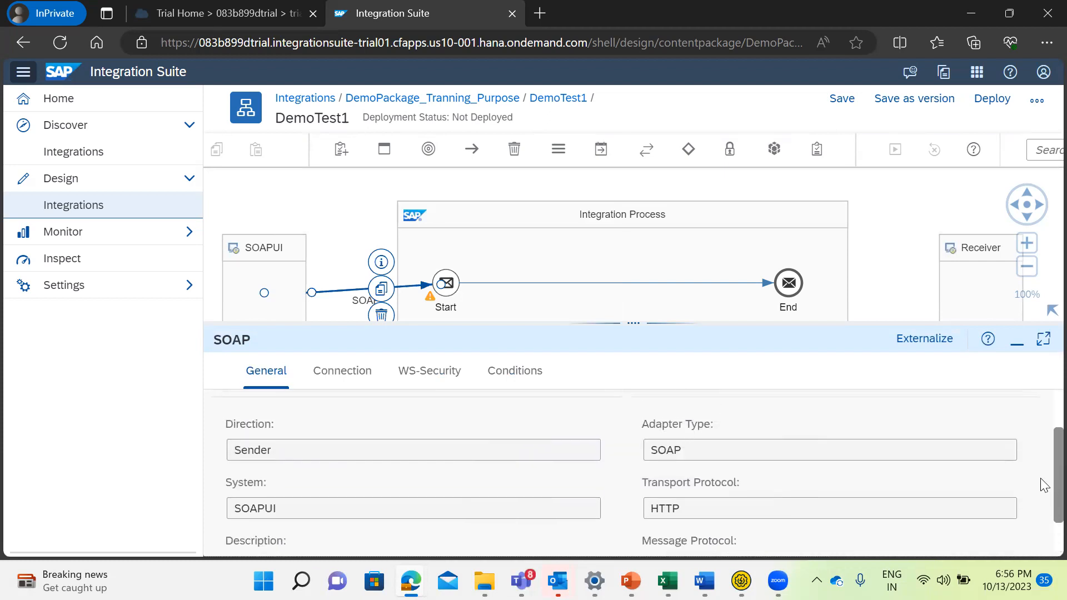
{"action": "scroll", "coordinate": [1043, 500], "scroll_direction": "down", "scroll_amount": 2}
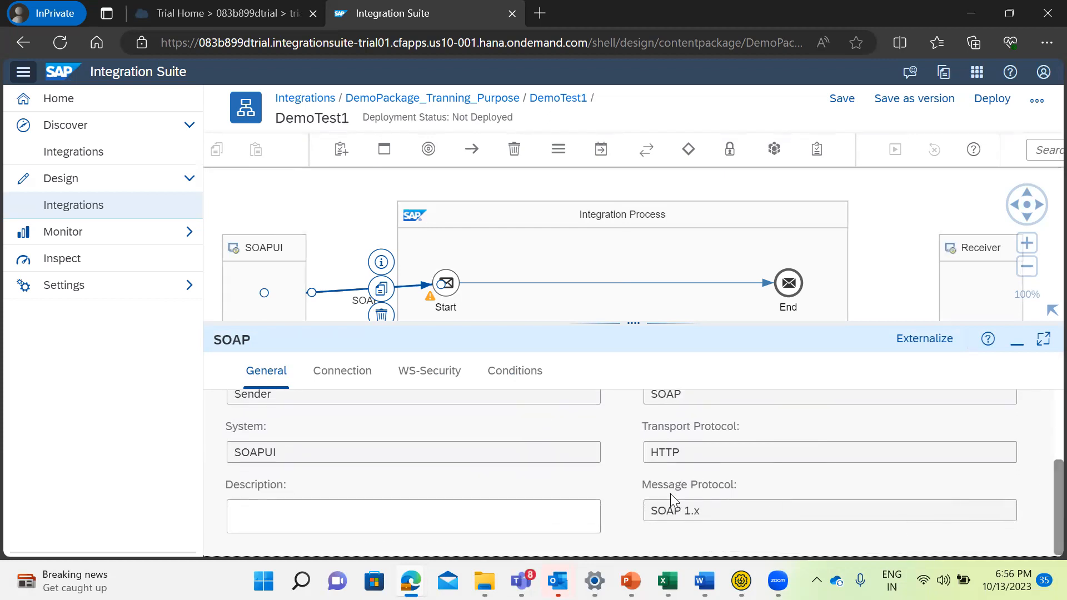
{"action": "left_click_drag", "start_coordinate": [702, 515], "coordinate": [633, 511]}
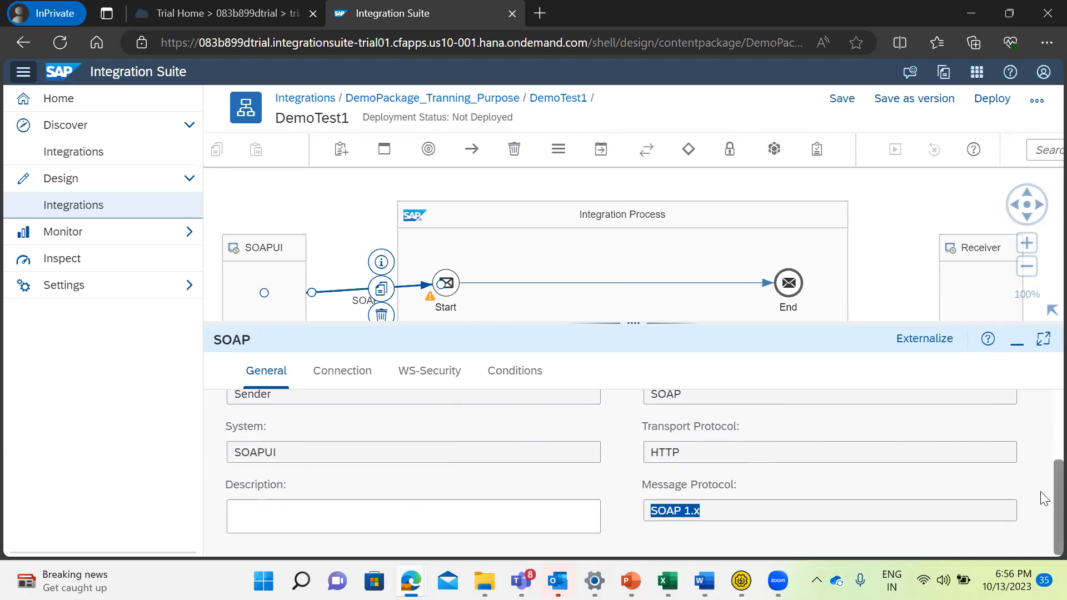
{"action": "scroll", "coordinate": [1045, 473], "scroll_direction": "up", "scroll_amount": 3}
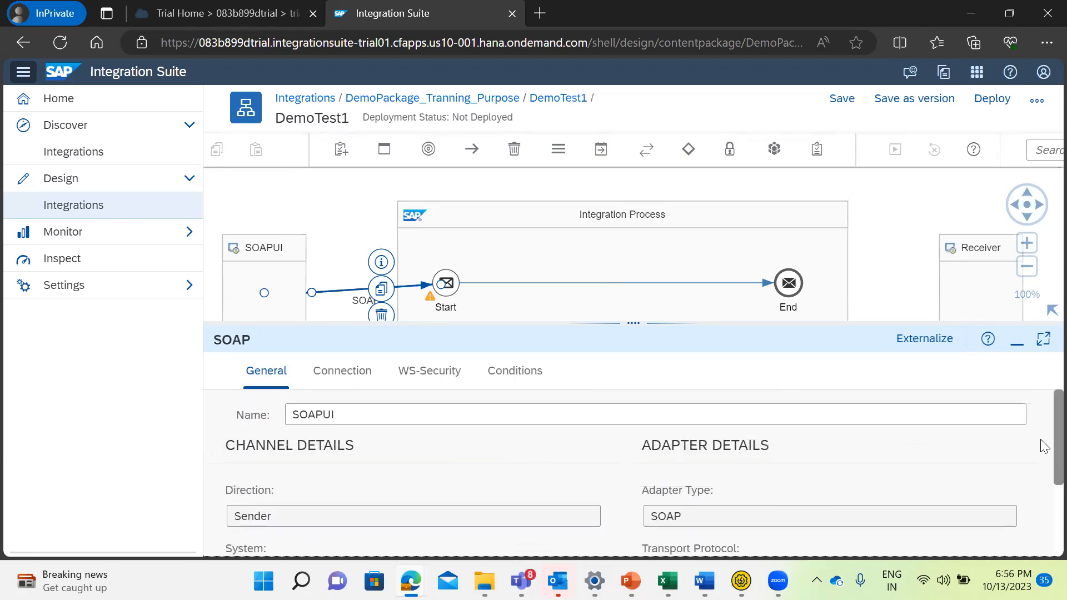
Set the SOAP channel's connection address to /DemoTest1.
{"action": "left_click", "coordinate": [349, 374]}
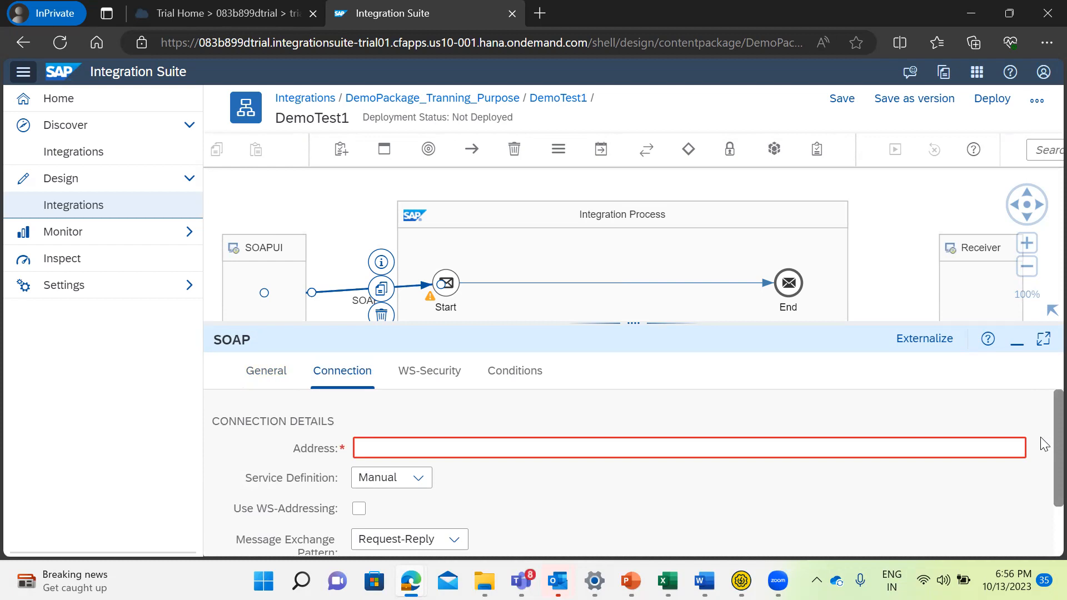
{"action": "scroll", "coordinate": [1044, 472], "scroll_direction": "down", "scroll_amount": 2}
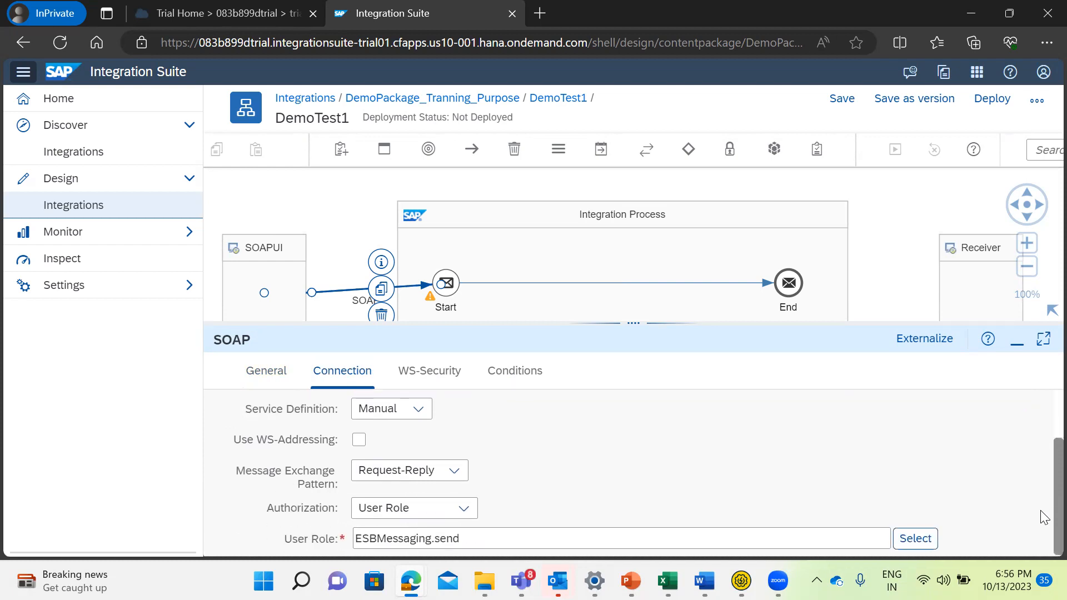
{"action": "scroll", "coordinate": [1044, 506], "scroll_direction": "up", "scroll_amount": 2}
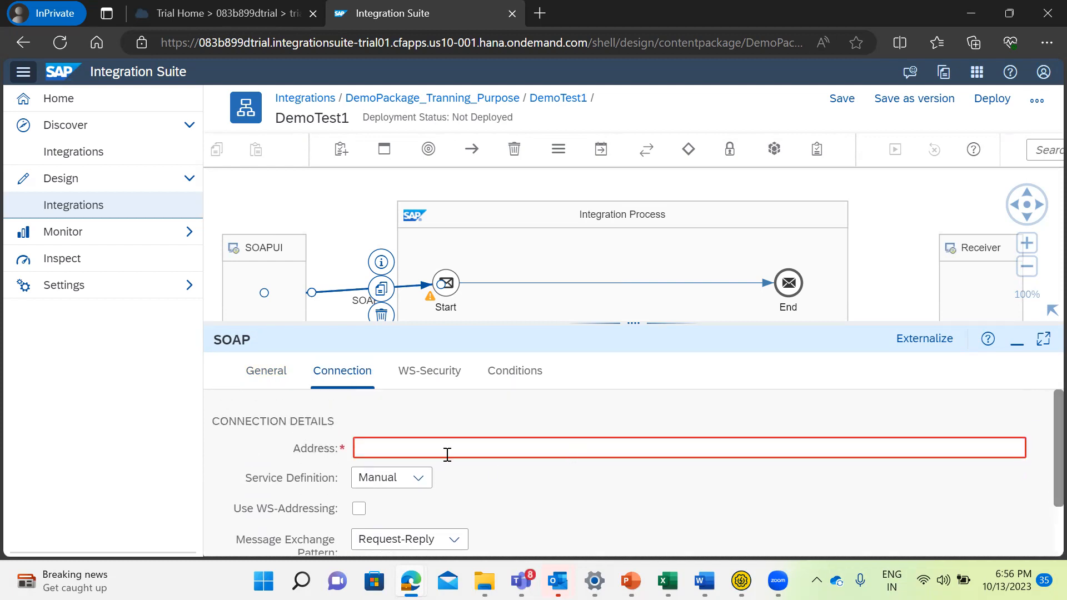
{"action": "left_click", "coordinate": [411, 448]}
{"action": "type", "text": "/"}
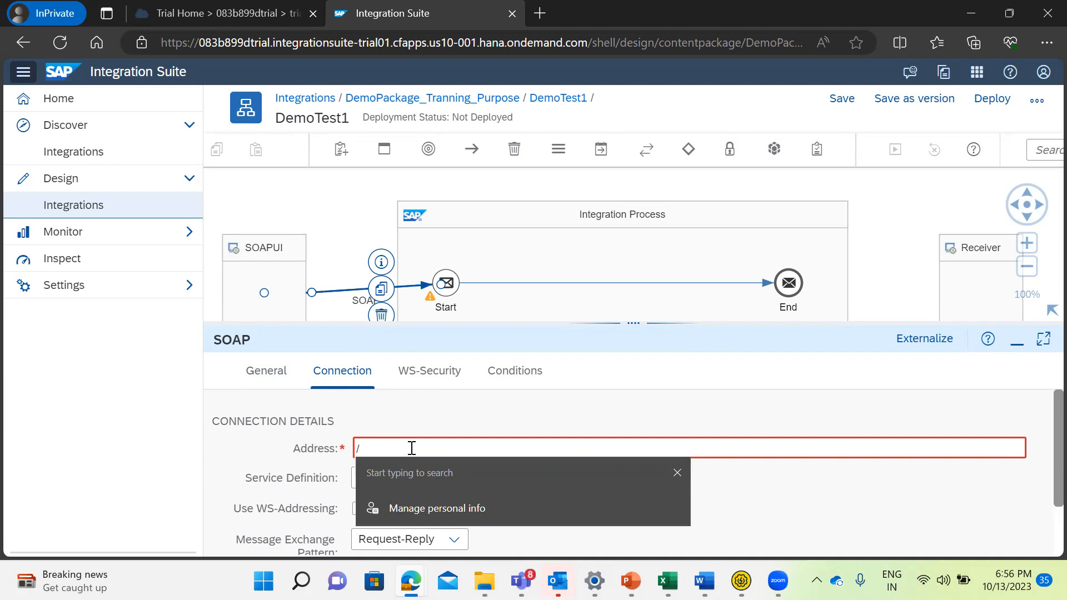
{"action": "type", "text": "DemoTest"}
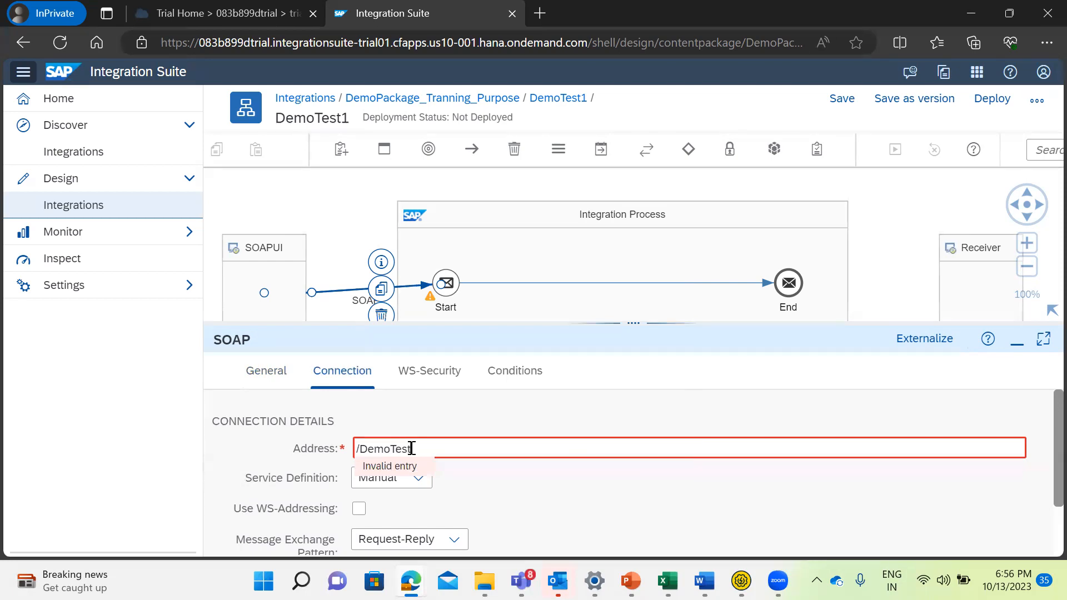
{"action": "type", "text": "1"}
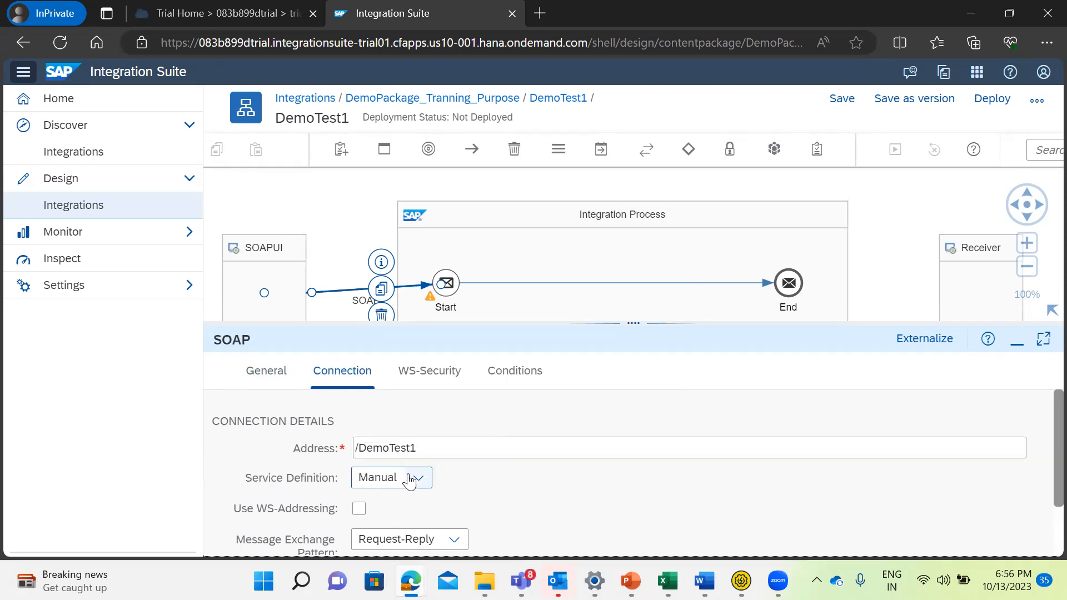
Inspect the SOAP channel's WS-Security configuration and maximum message size conditions, and recheck its connection and general details.
{"action": "left_click", "coordinate": [413, 378]}
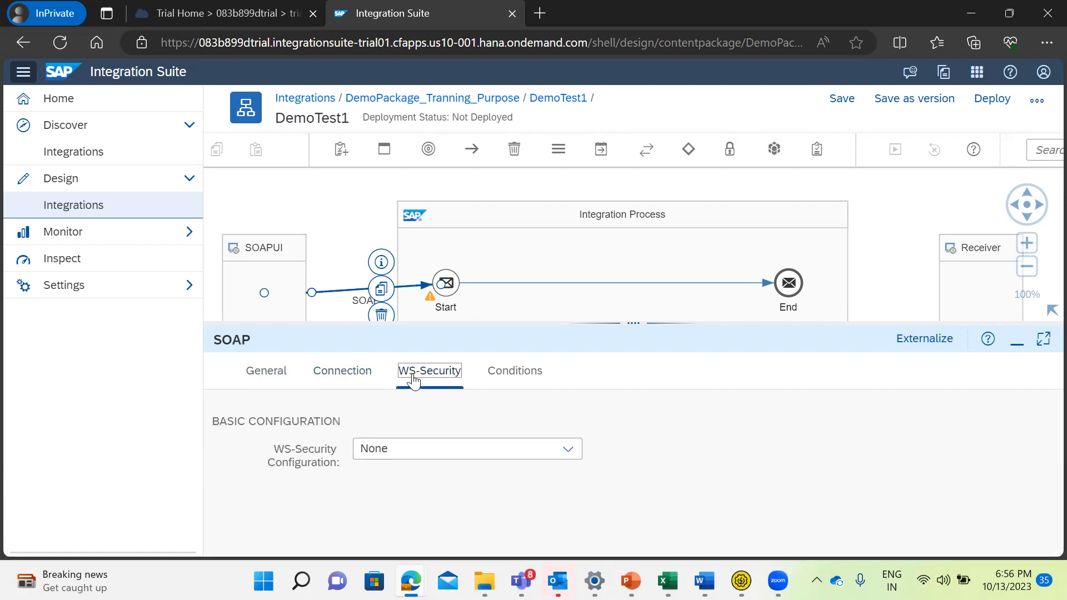
{"action": "left_click", "coordinate": [520, 378]}
{"action": "left_click", "coordinate": [360, 448]}
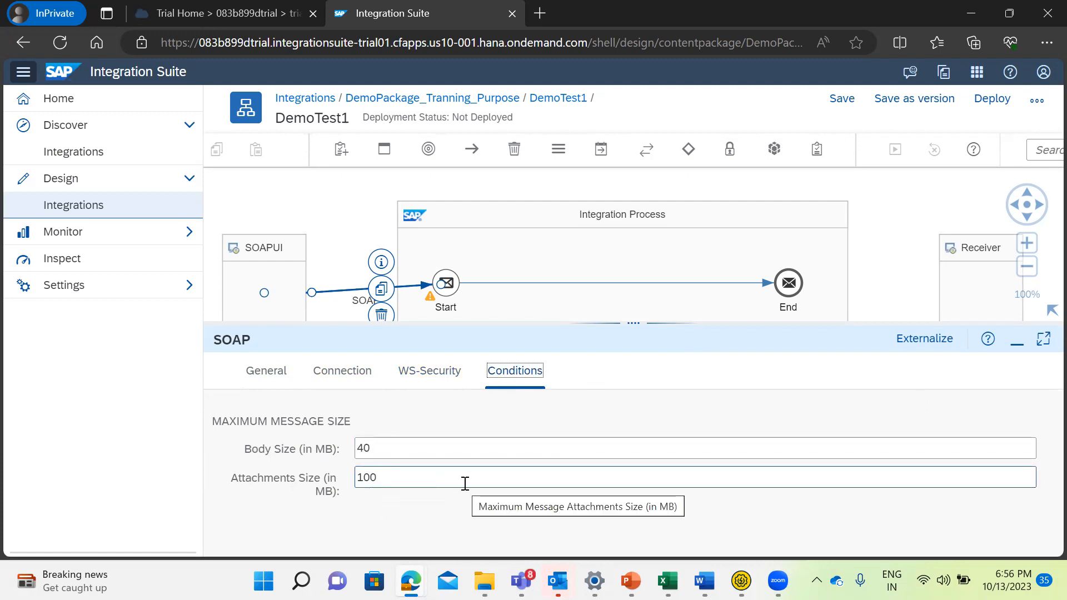
{"action": "double_click", "coordinate": [370, 448]}
{"action": "left_click", "coordinate": [328, 371]}
{"action": "left_click", "coordinate": [265, 373]}
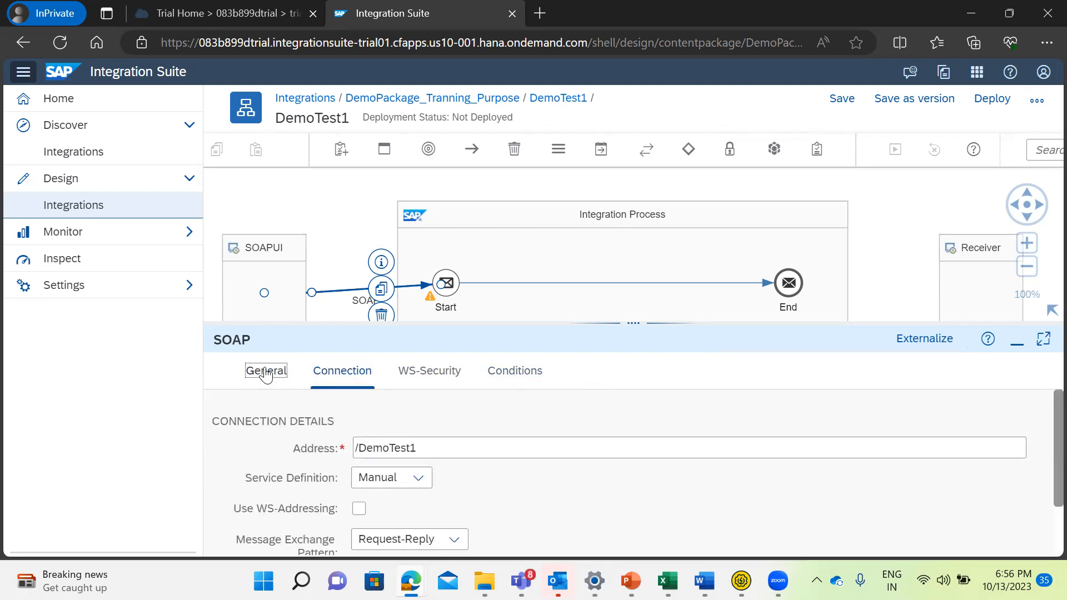
{"action": "scroll", "coordinate": [1042, 456], "scroll_direction": "down", "scroll_amount": 3}
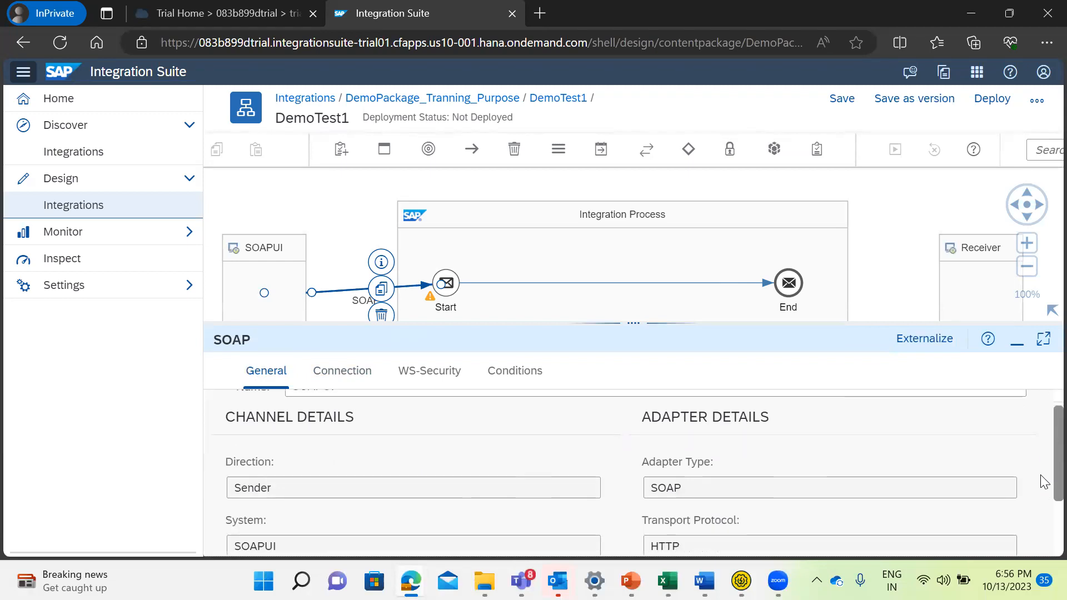
{"action": "scroll", "coordinate": [1043, 389], "scroll_direction": "up", "scroll_amount": 3}
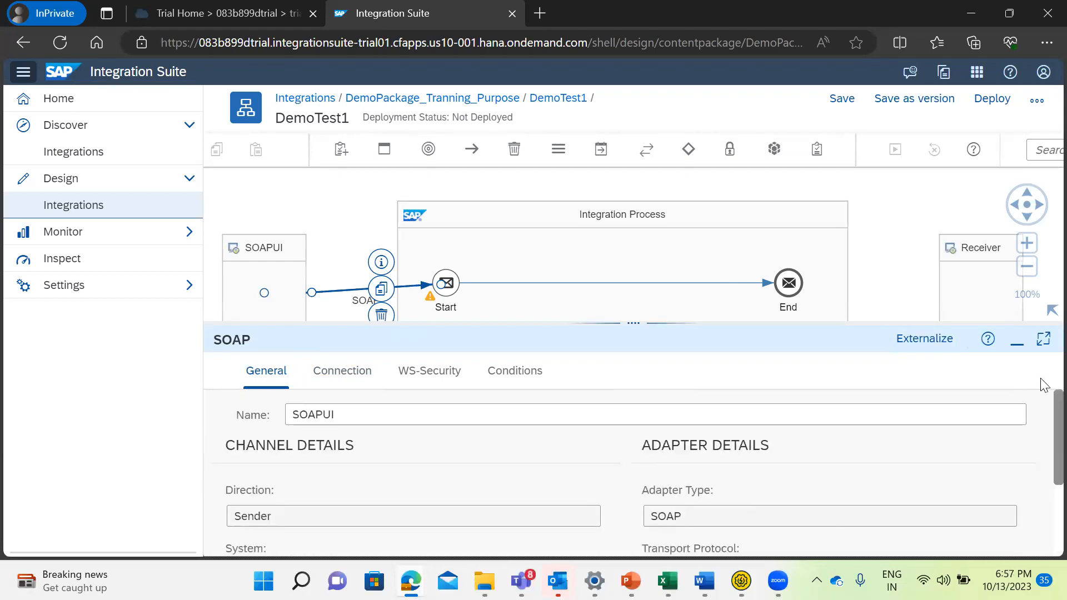
Save the DemoTest1 integration flow and deploy it on the Cloud Integration runtime profile.
{"action": "left_click_drag", "start_coordinate": [643, 323], "coordinate": [658, 419]}
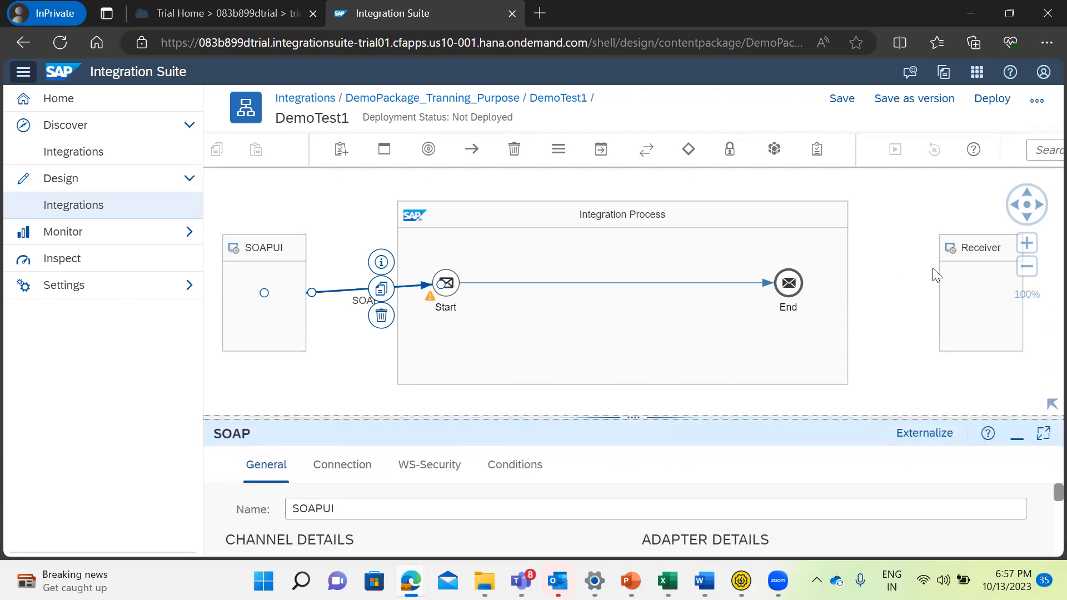
{"action": "left_click", "coordinate": [837, 104]}
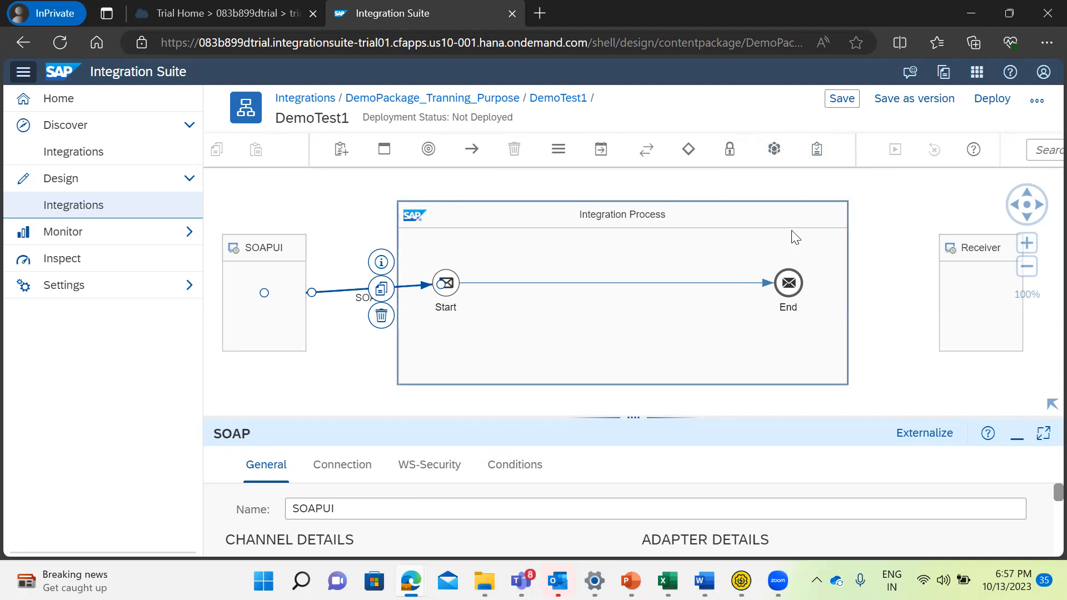
{"action": "left_click", "coordinate": [992, 100]}
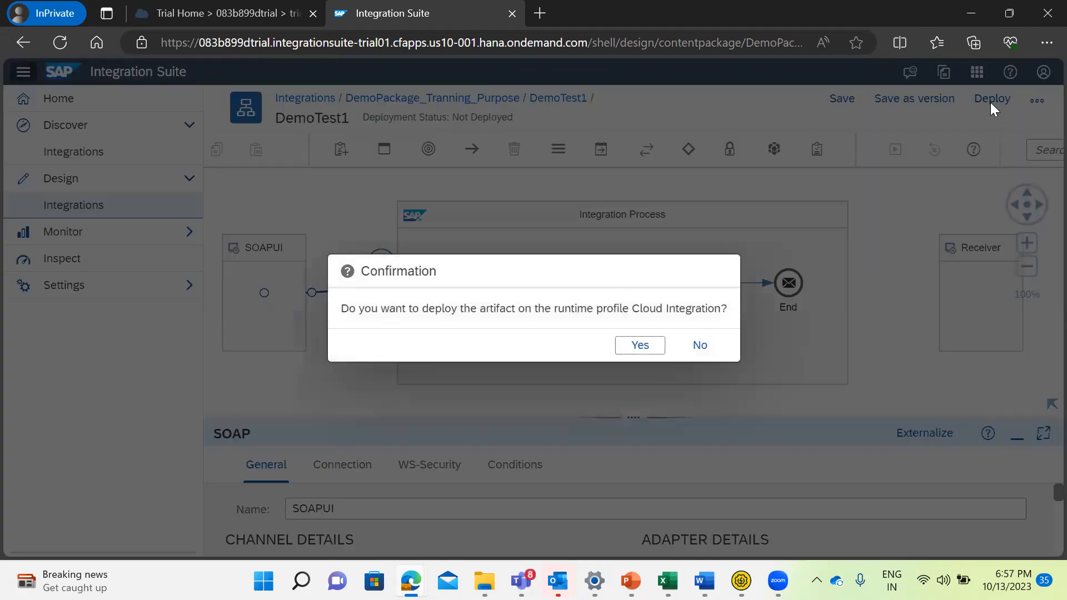
{"action": "left_click", "coordinate": [634, 350]}
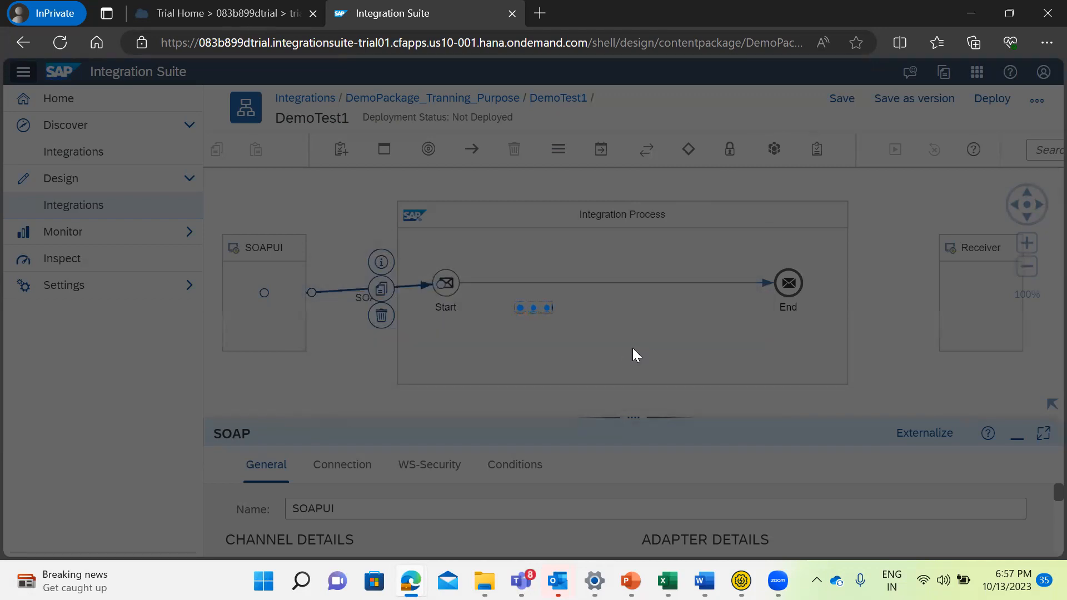
{"action": "left_click", "coordinate": [632, 348]}
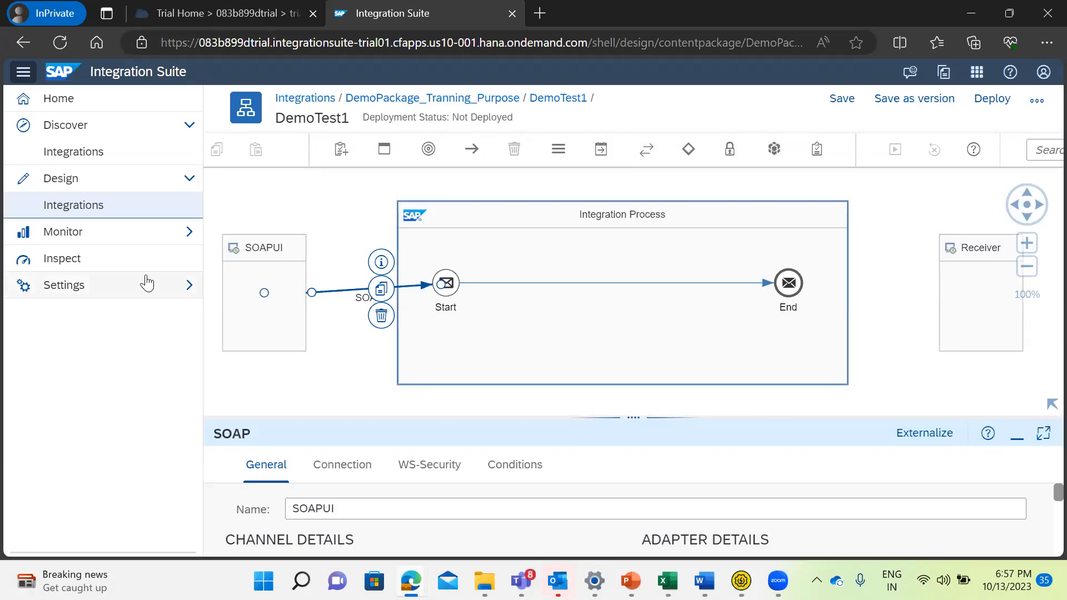
Go to the integration monitoring overview and list all managed integration content to check DemoTest1's deployment status.
{"action": "left_click", "coordinate": [137, 239]}
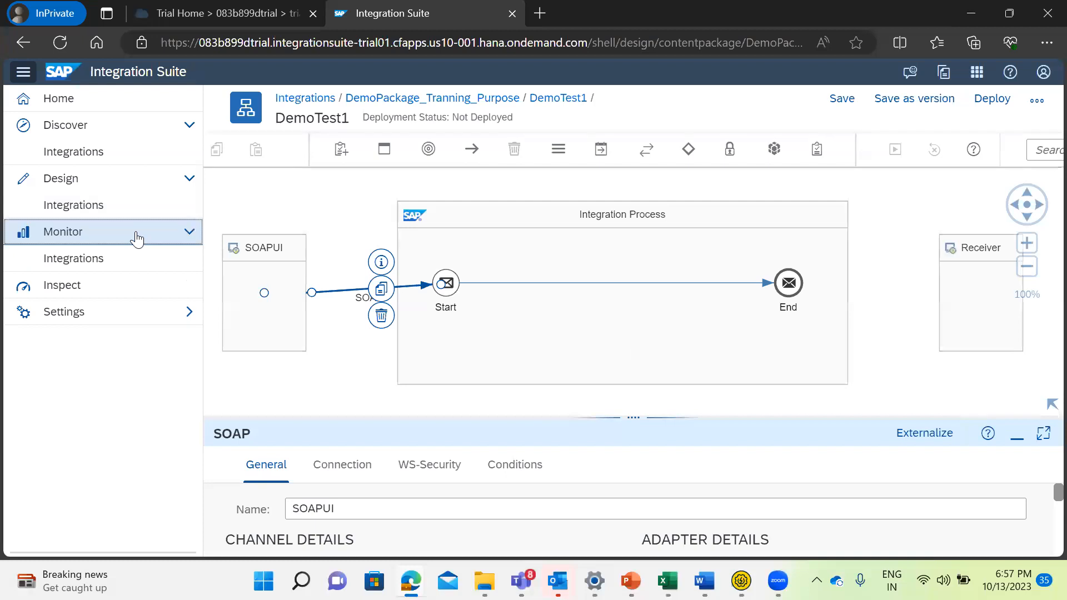
{"action": "left_click", "coordinate": [75, 259]}
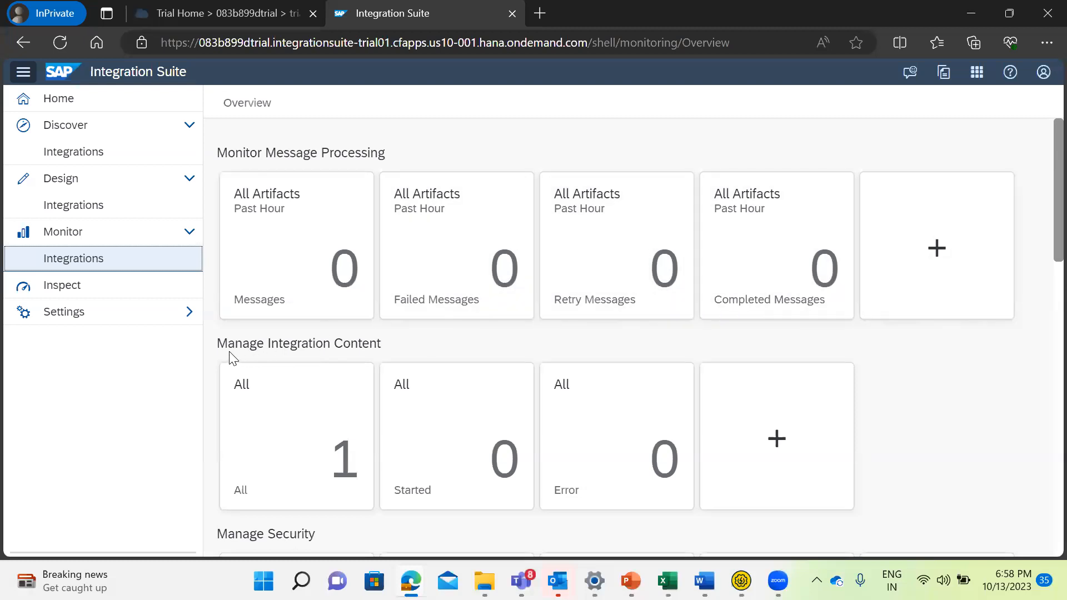
{"action": "left_click_drag", "start_coordinate": [382, 347], "coordinate": [213, 357]}
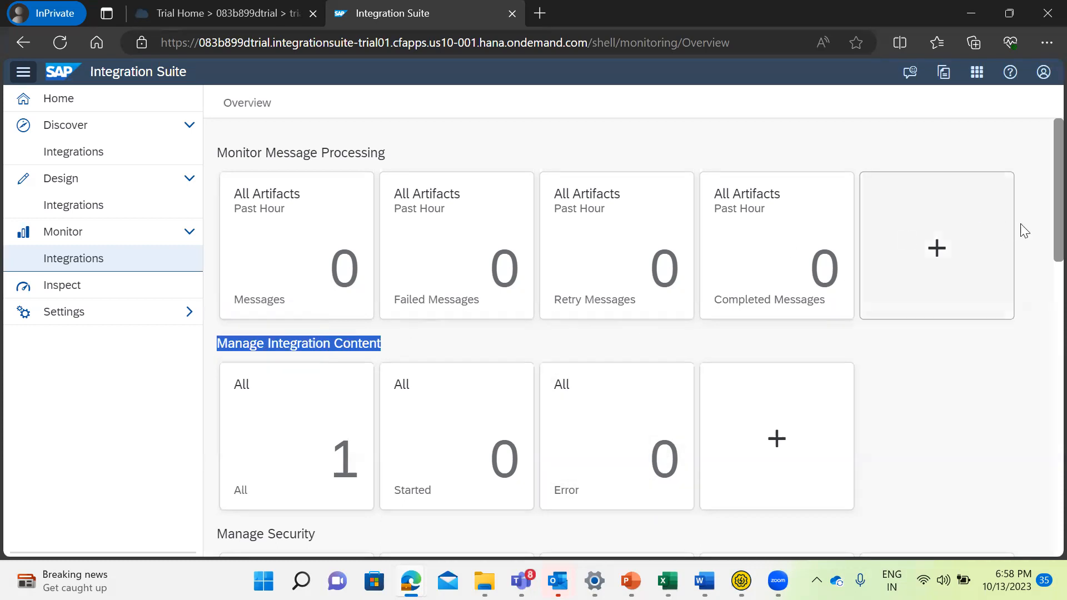
{"action": "scroll", "coordinate": [1043, 250], "scroll_direction": "down", "scroll_amount": 3}
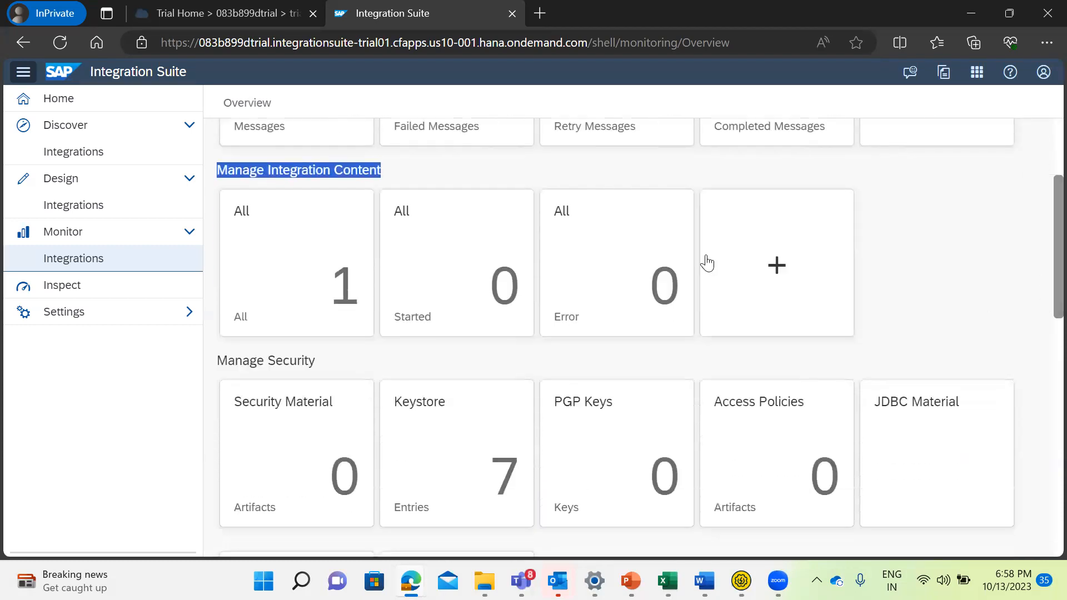
{"action": "left_click", "coordinate": [292, 272]}
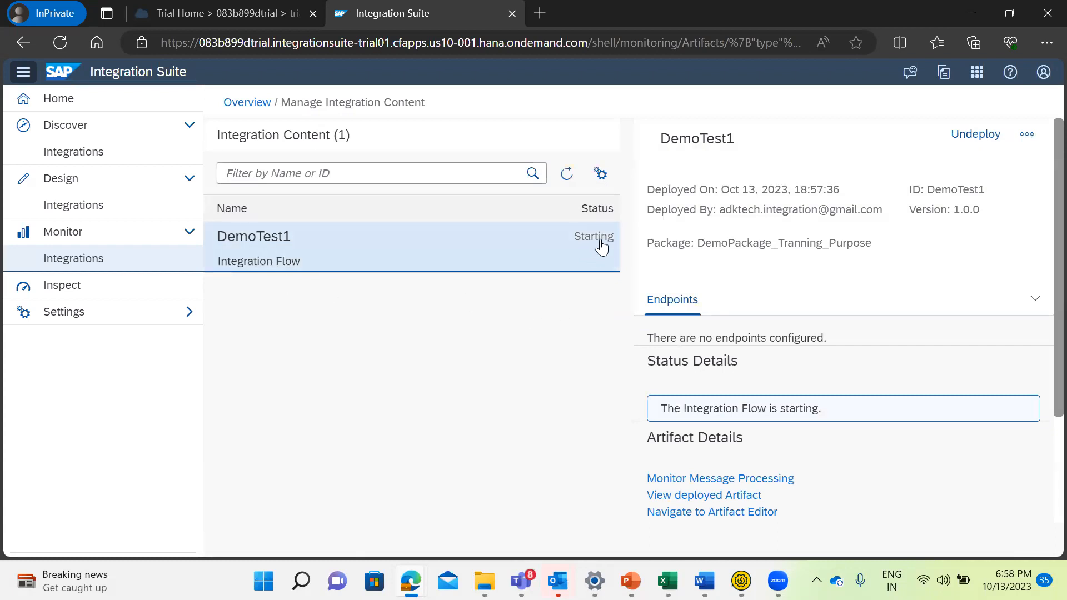
Reload the managed integration content several times to check DemoTest1's deployment status.
{"action": "left_click", "coordinate": [565, 175]}
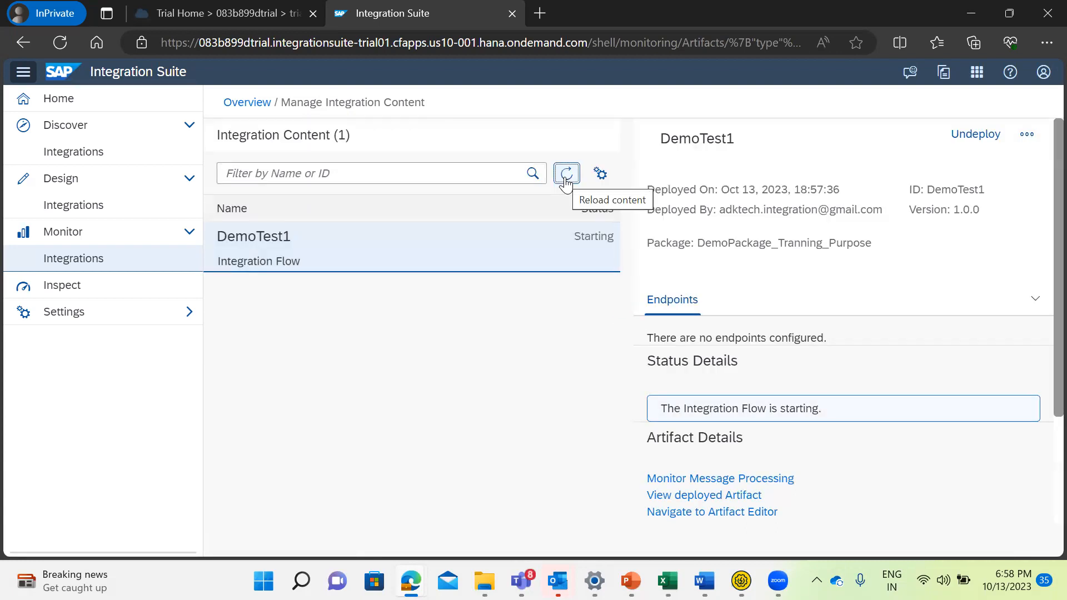
{"action": "left_click", "coordinate": [565, 174]}
{"action": "left_click", "coordinate": [565, 174]}
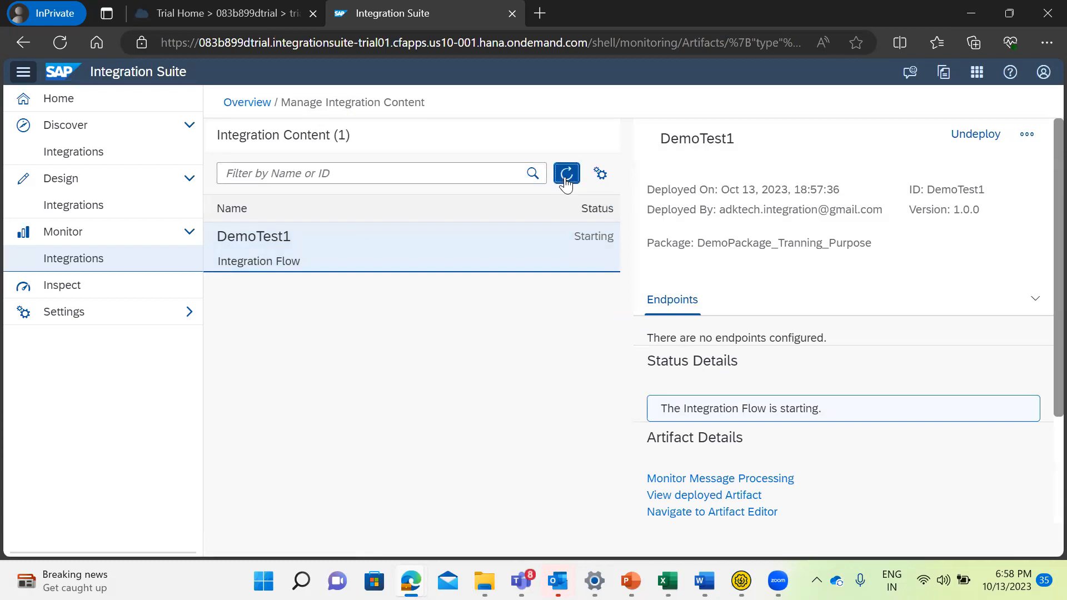
{"action": "left_click", "coordinate": [566, 176]}
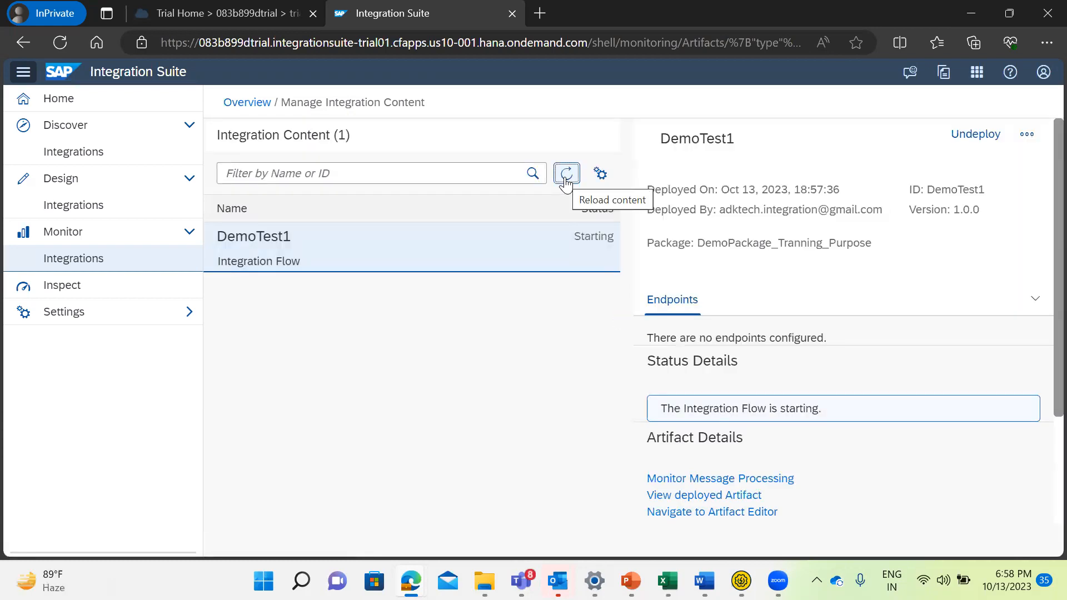
{"action": "left_click", "coordinate": [566, 175]}
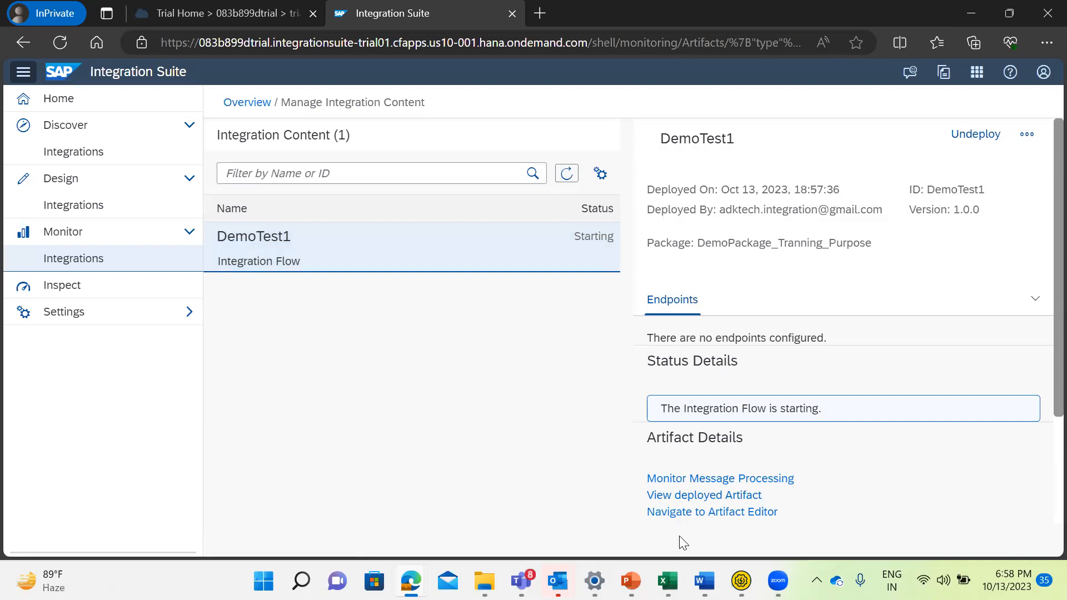
Switch to SoapUI, open Request 1 under SOAPSendertoCPI > GreetingSOAP > SayHello, and widen its request pane to show the SOAP envelope.
{"action": "mouse_move", "coordinate": [741, 581]}
{"action": "left_click", "coordinate": [741, 581]}
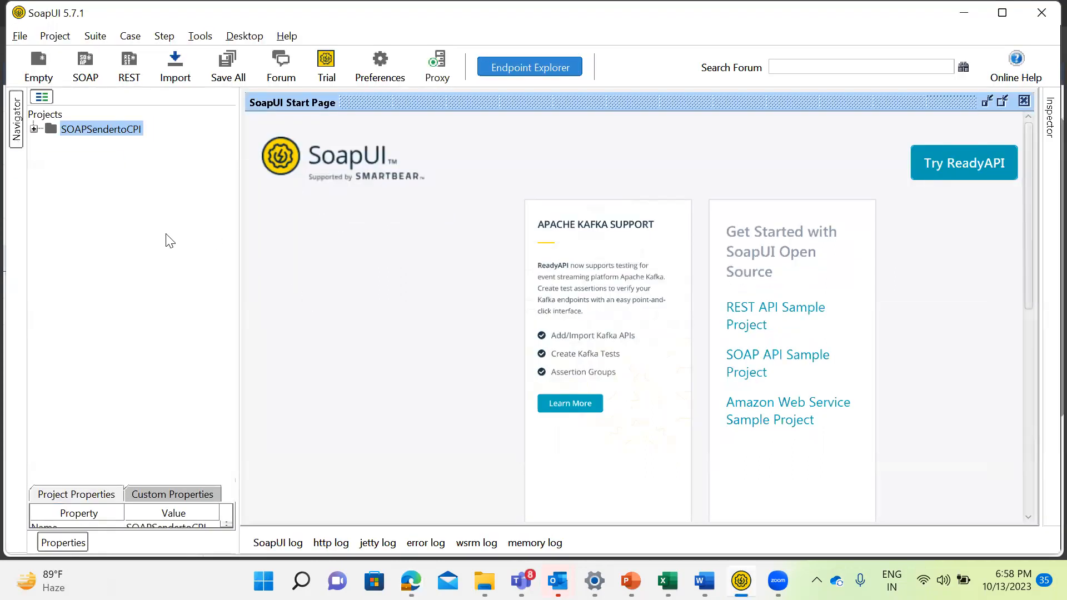
{"action": "left_click", "coordinate": [34, 128]}
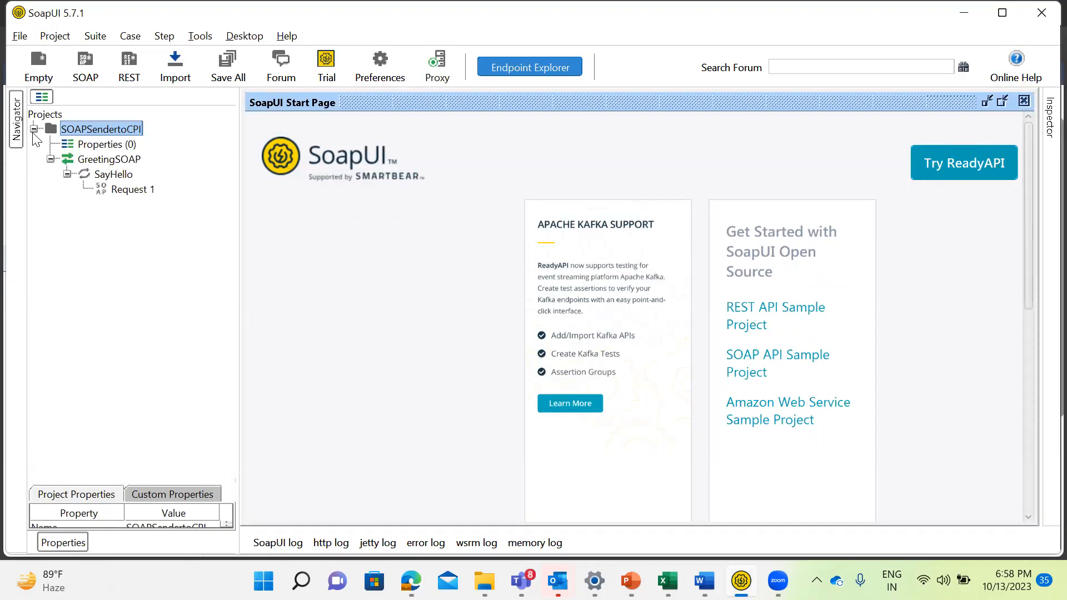
{"action": "left_click", "coordinate": [51, 159]}
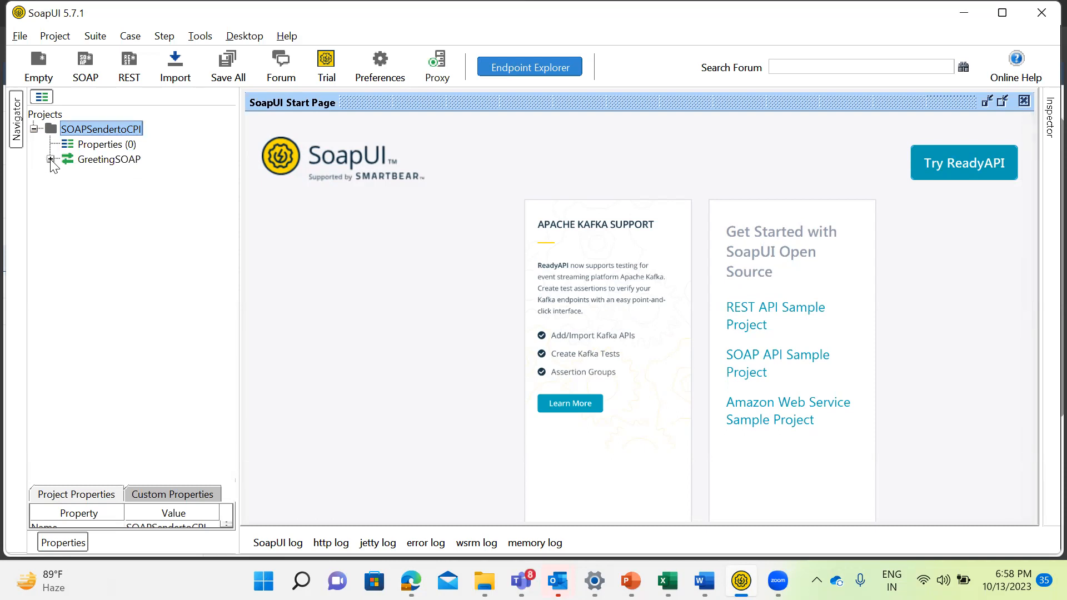
{"action": "left_click", "coordinate": [51, 160]}
{"action": "double_click", "coordinate": [118, 192]}
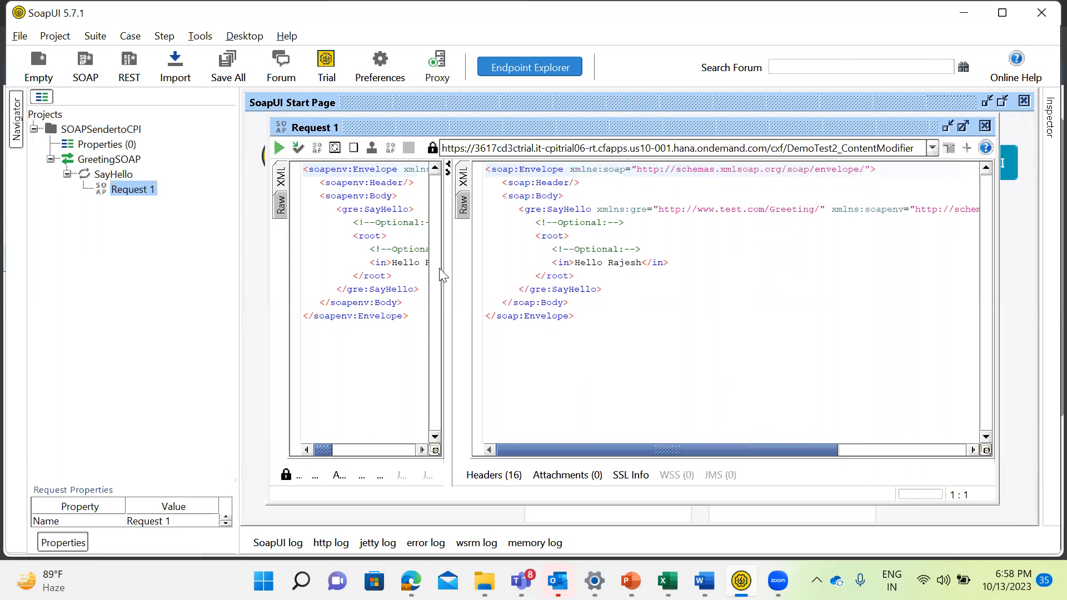
{"action": "left_click_drag", "start_coordinate": [448, 273], "coordinate": [729, 284]}
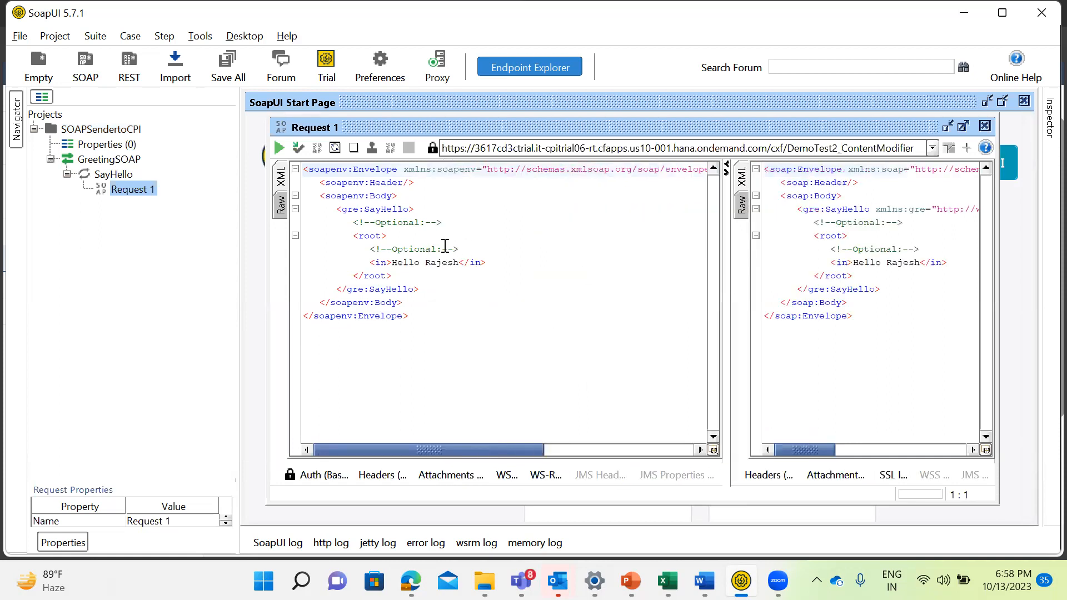
{"action": "left_click_drag", "start_coordinate": [435, 327], "coordinate": [304, 161]}
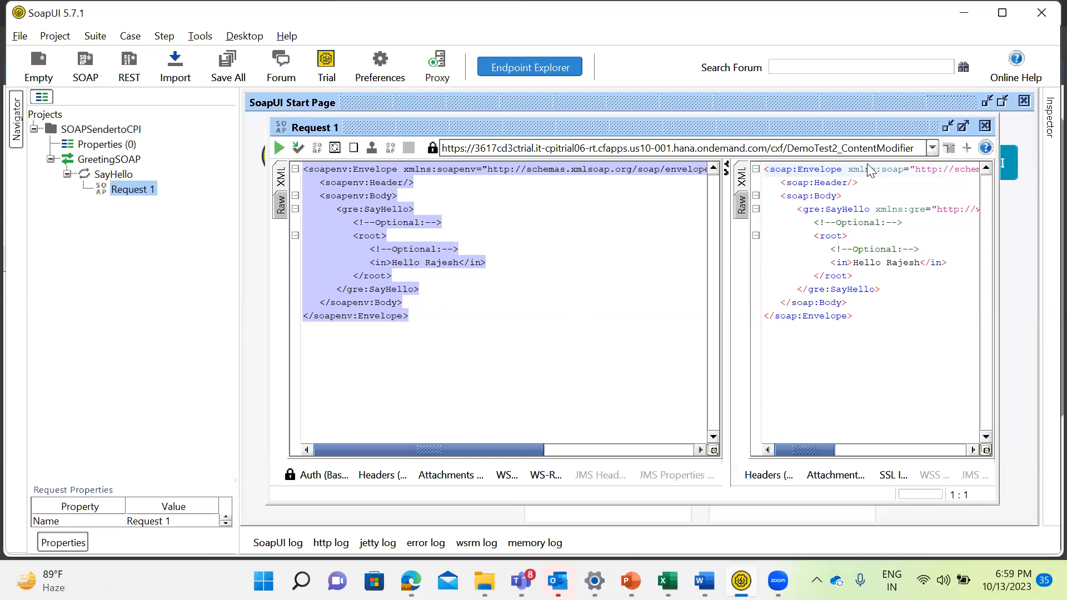
Switch back to Integration Suite and refresh DemoTest1's status in the managed integration content.
{"action": "key", "text": "alt+Tab"}
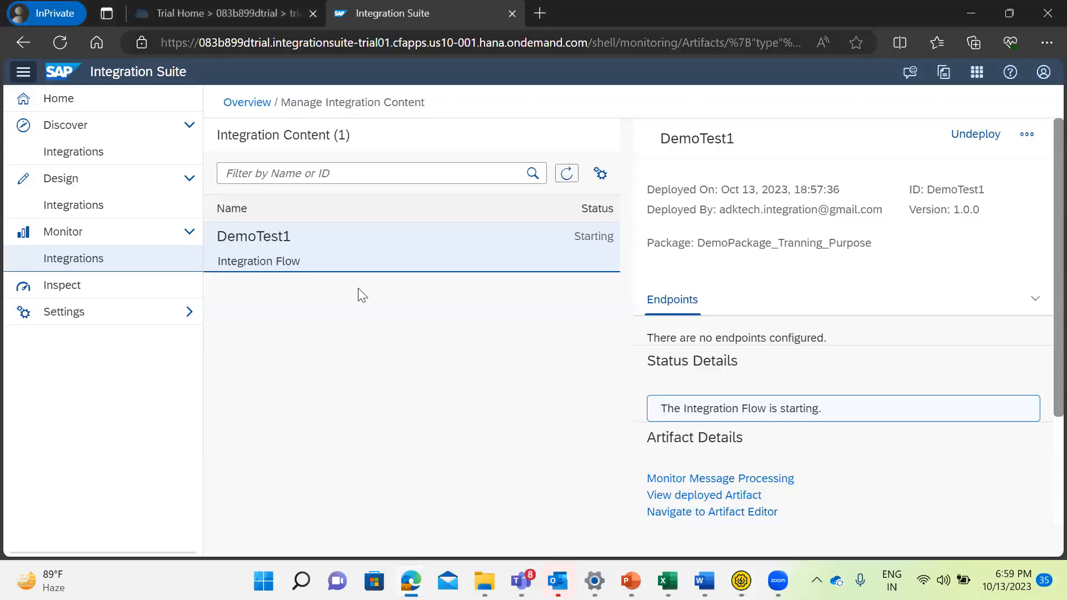
{"action": "left_click", "coordinate": [566, 176]}
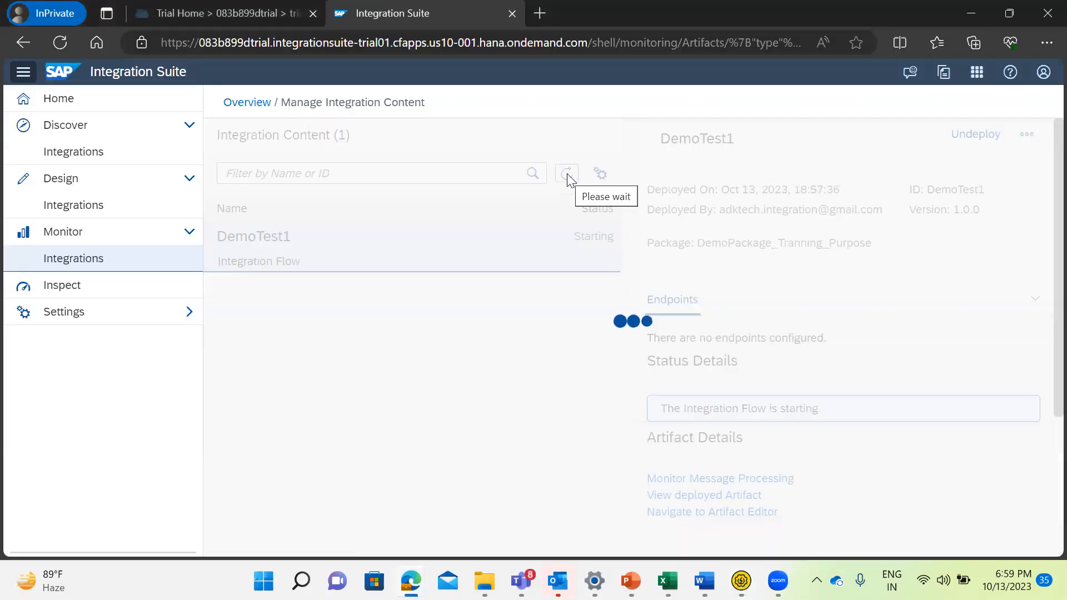
{"action": "left_click", "coordinate": [567, 176]}
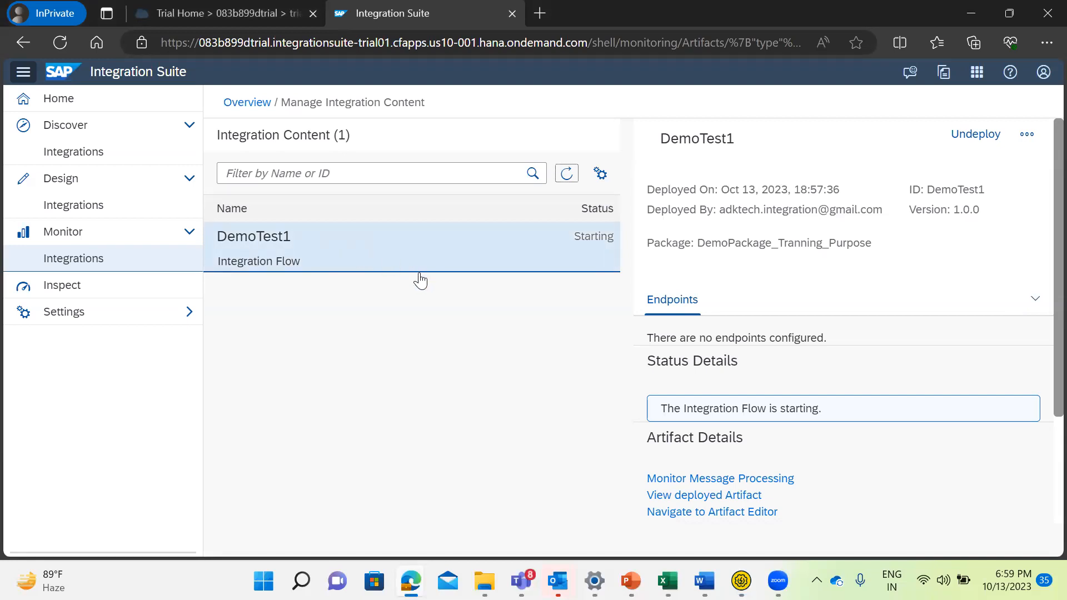
{"action": "left_click", "coordinate": [565, 181]}
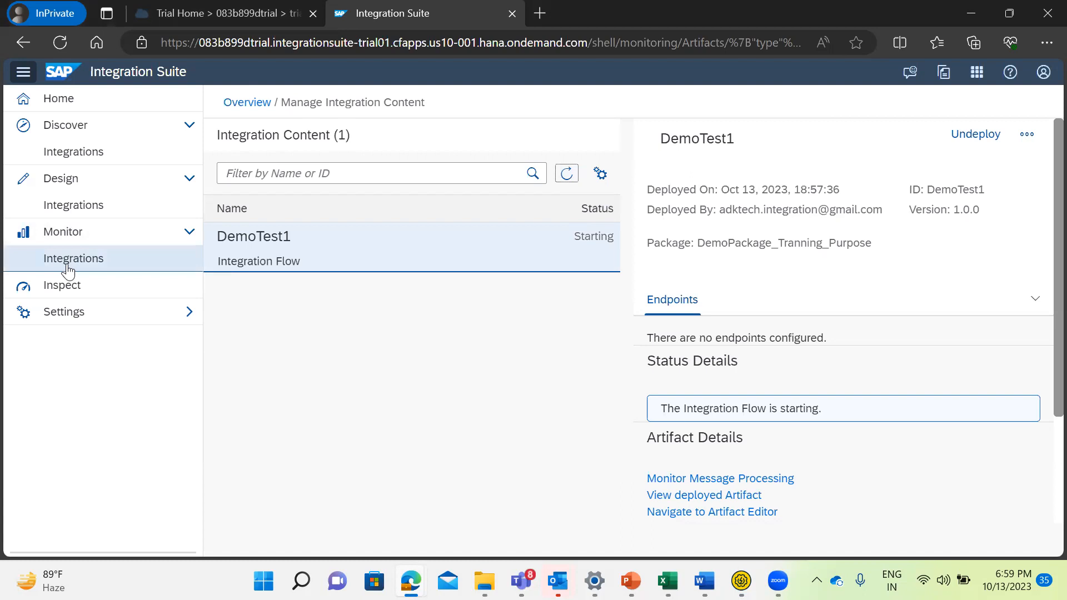
Switch to SoapUI and examine Request 1's SOAP envelope and the greeting text in its in element.
{"action": "key", "text": "alt+Tab"}
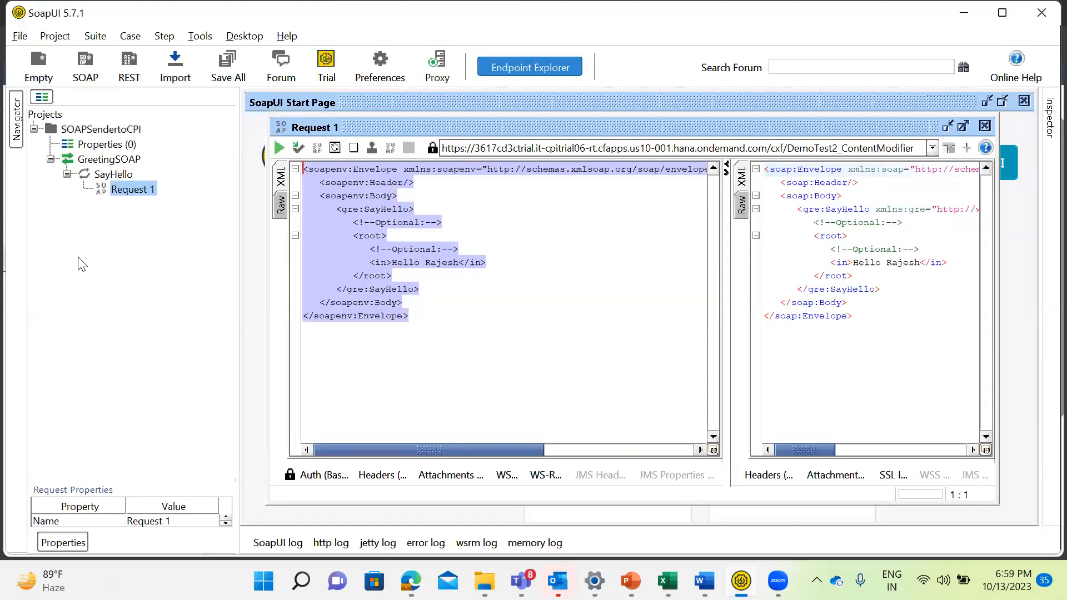
{"action": "left_click", "coordinate": [533, 336]}
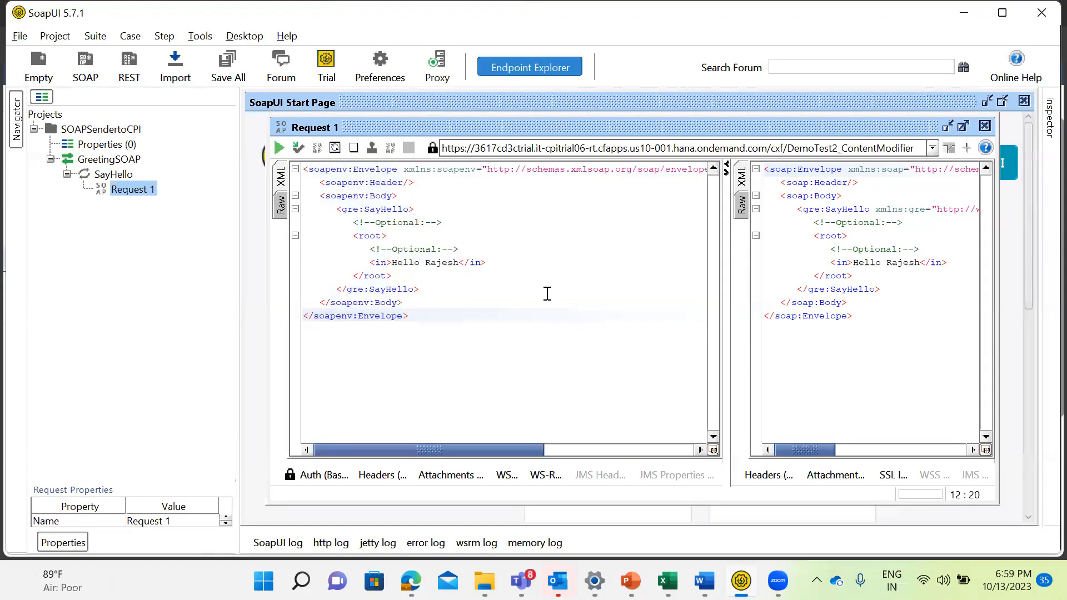
{"action": "left_click_drag", "start_coordinate": [304, 170], "coordinate": [467, 321]}
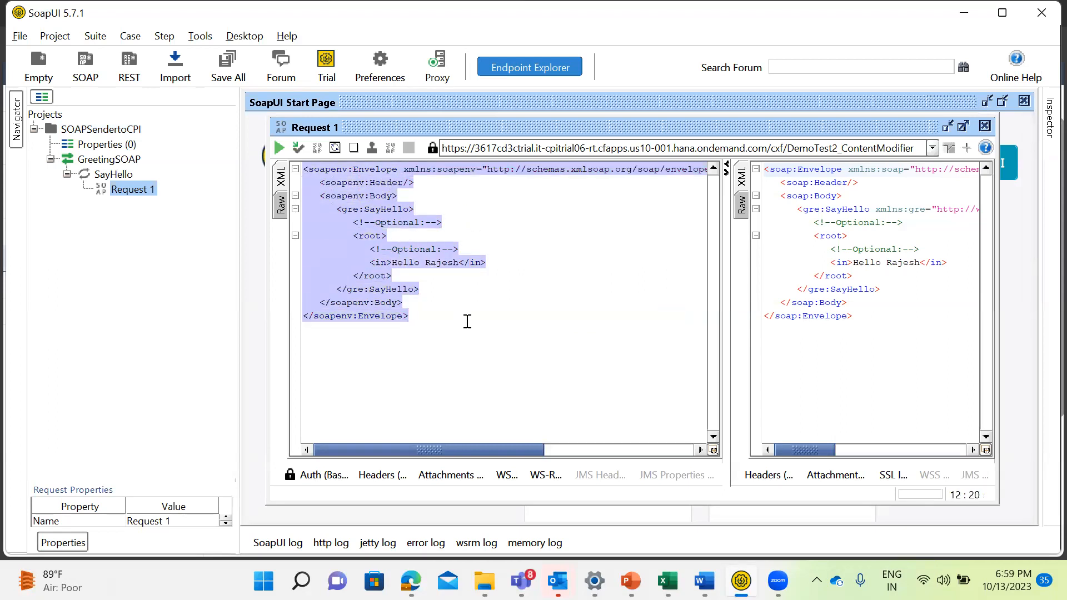
{"action": "left_click", "coordinate": [578, 256]}
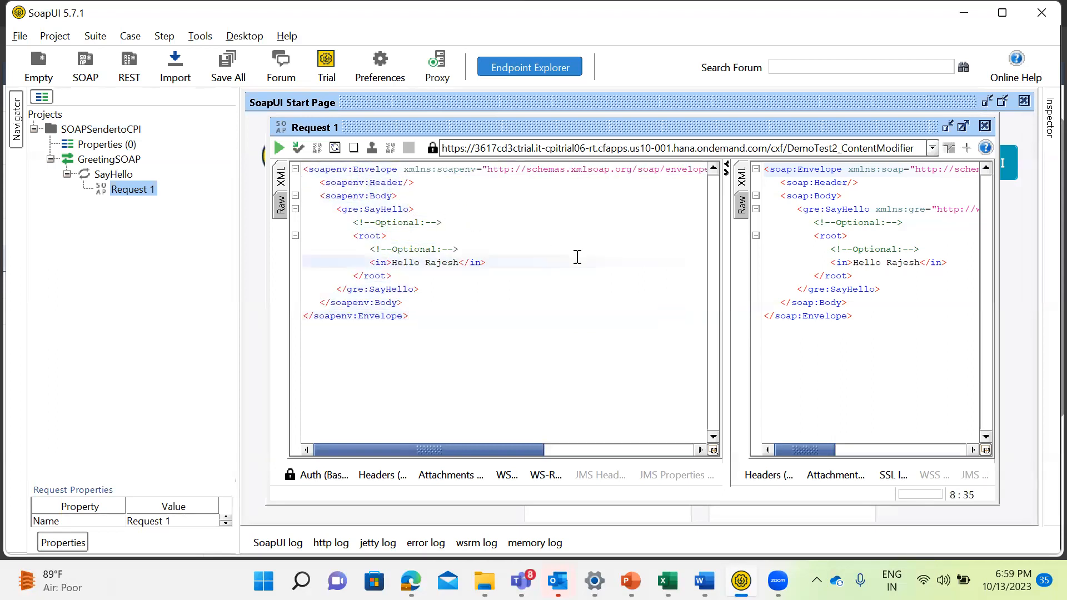
{"action": "left_click_drag", "start_coordinate": [392, 264], "coordinate": [457, 266]}
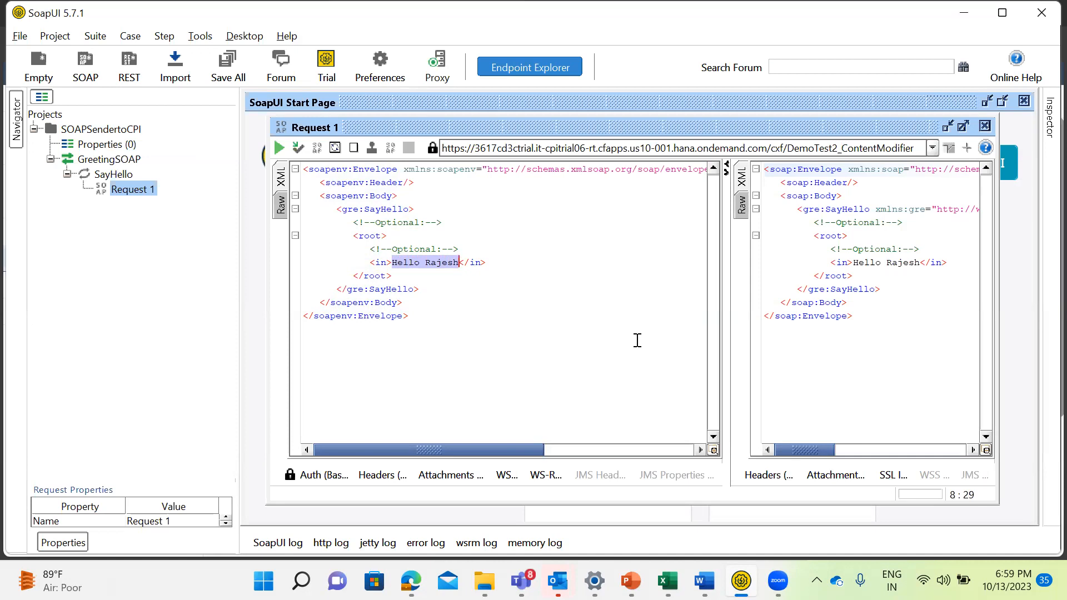
Return to Integration Suite and reload the integration content list to recheck DemoTest1's status.
{"action": "key", "text": "alt+Tab"}
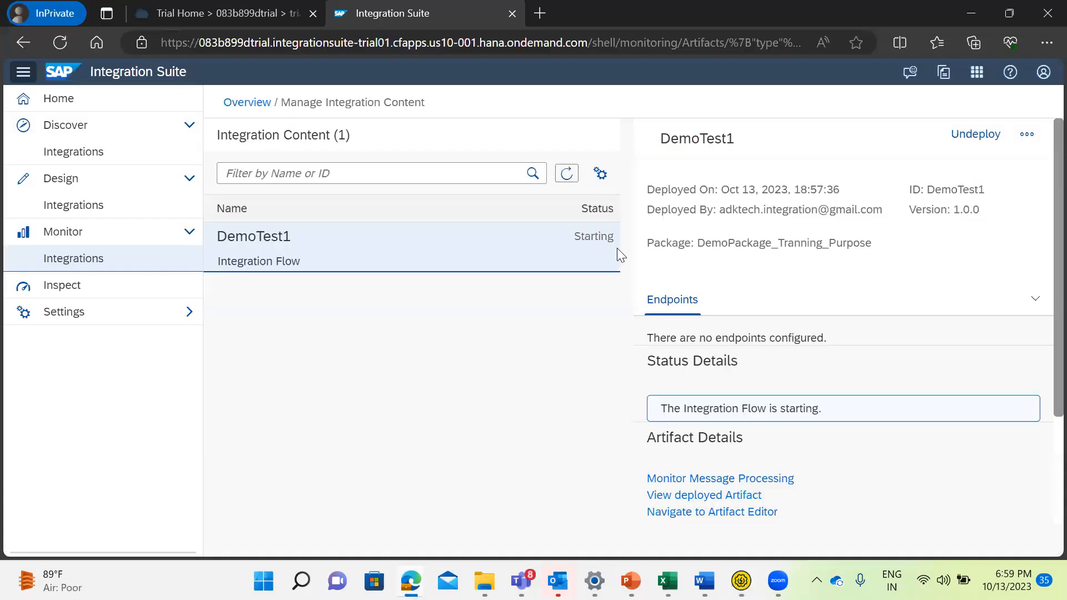
{"action": "left_click", "coordinate": [565, 179]}
{"action": "left_click", "coordinate": [565, 179]}
{"action": "left_click", "coordinate": [565, 179]}
{"action": "left_click", "coordinate": [565, 179]}
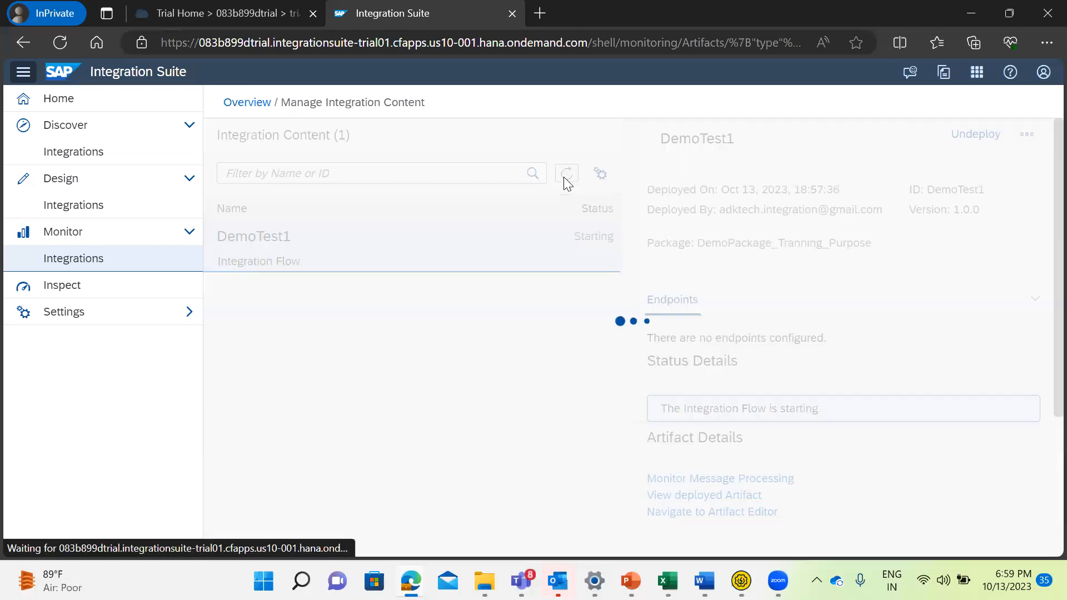
Go to the integration monitoring overview and look through its message processing, integration content and security sections.
{"action": "left_click", "coordinate": [44, 260]}
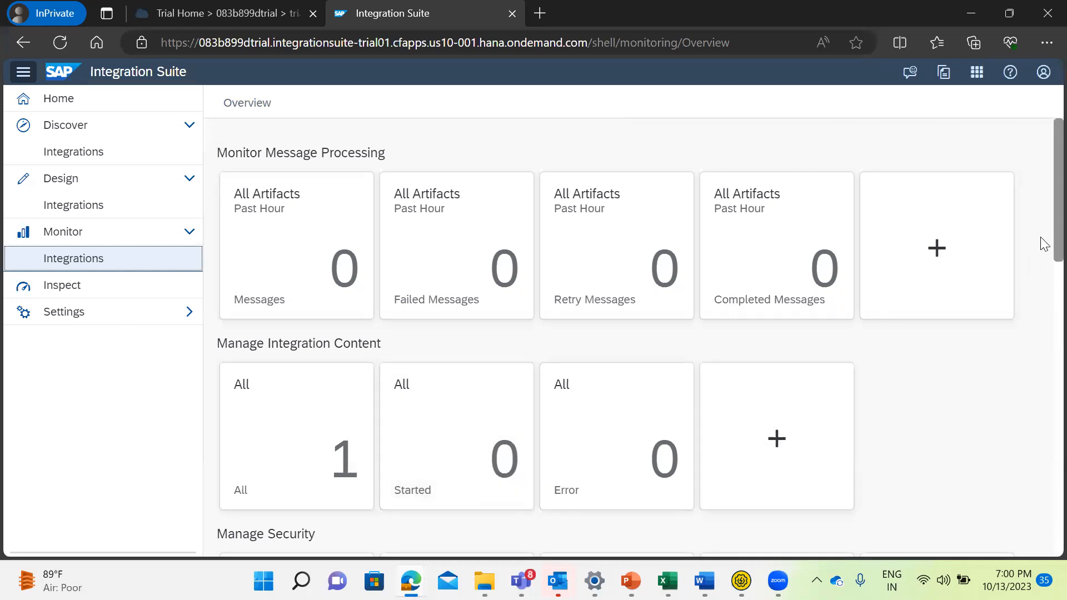
{"action": "scroll", "coordinate": [1041, 236], "scroll_direction": "down", "scroll_amount": 9}
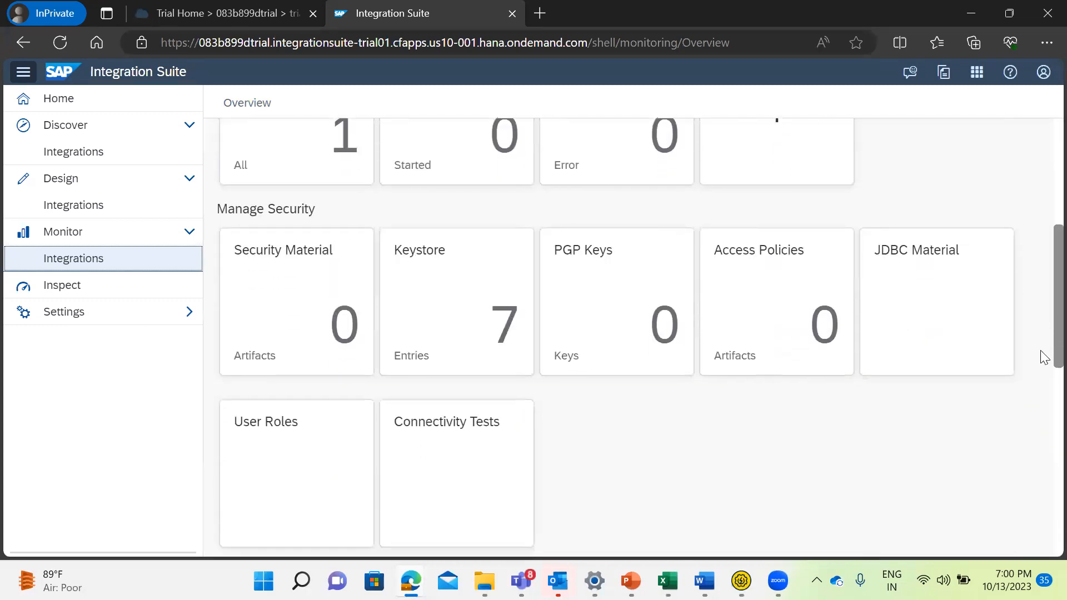
{"action": "scroll", "coordinate": [1042, 433], "scroll_direction": "down", "scroll_amount": 3}
{"action": "scroll", "coordinate": [1041, 457], "scroll_direction": "up", "scroll_amount": 8}
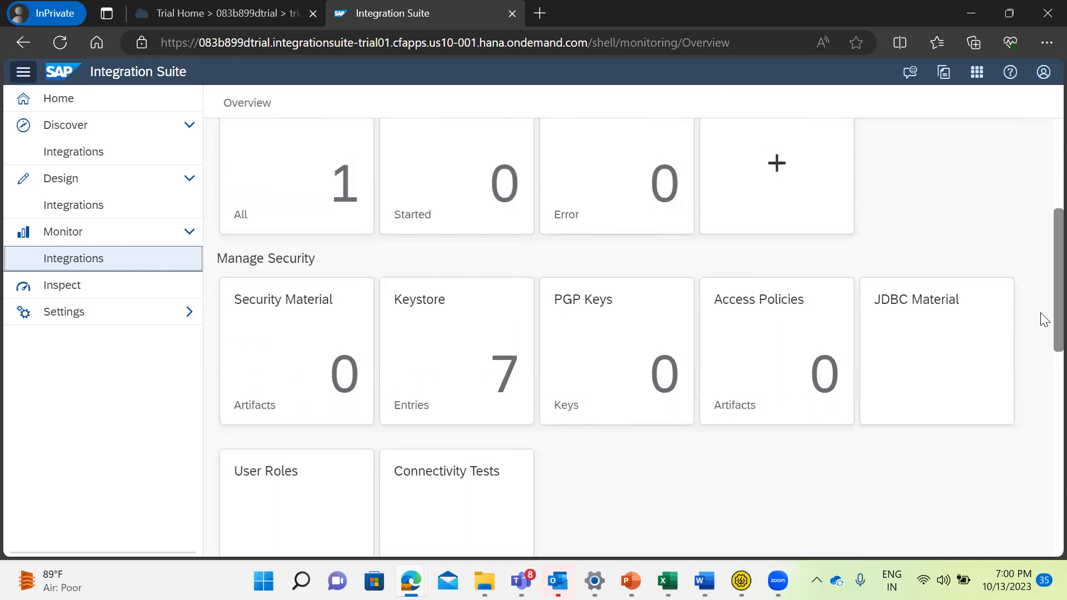
{"action": "scroll", "coordinate": [1040, 327], "scroll_direction": "down", "scroll_amount": 1}
{"action": "scroll", "coordinate": [1044, 267], "scroll_direction": "up", "scroll_amount": 5}
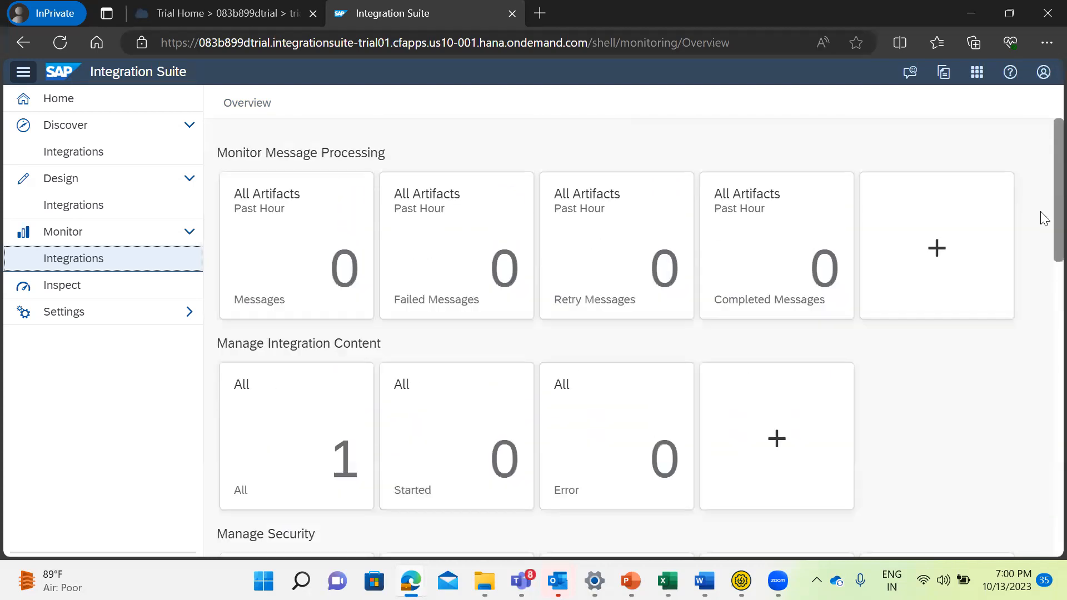
List all managed integration content again and keep reloading it to check whether DemoTest1 has started.
{"action": "left_click", "coordinate": [324, 457]}
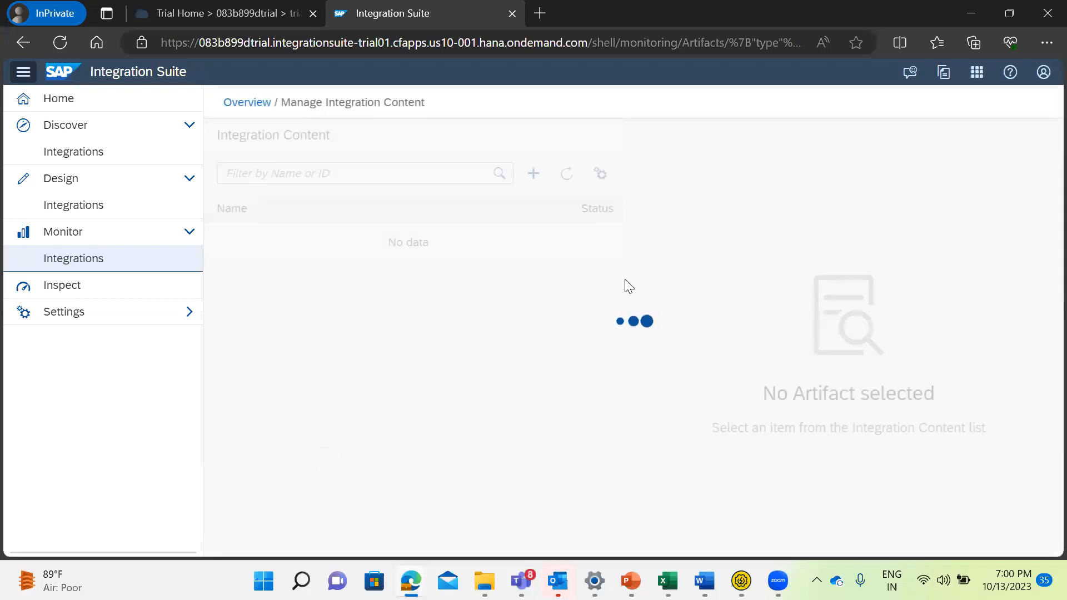
{"action": "left_click", "coordinate": [567, 175]}
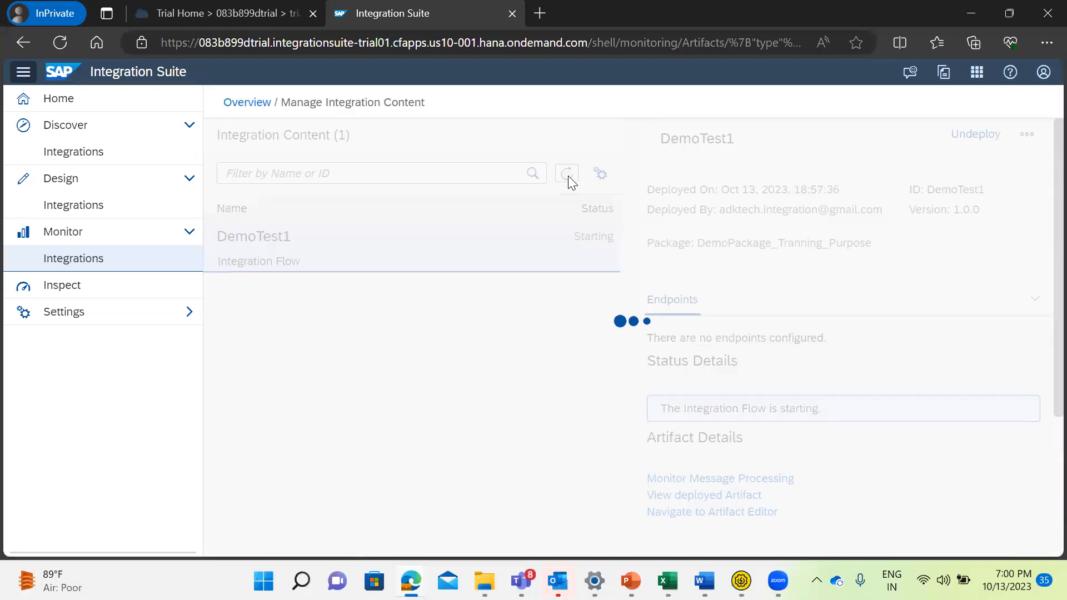
{"action": "left_click", "coordinate": [567, 177]}
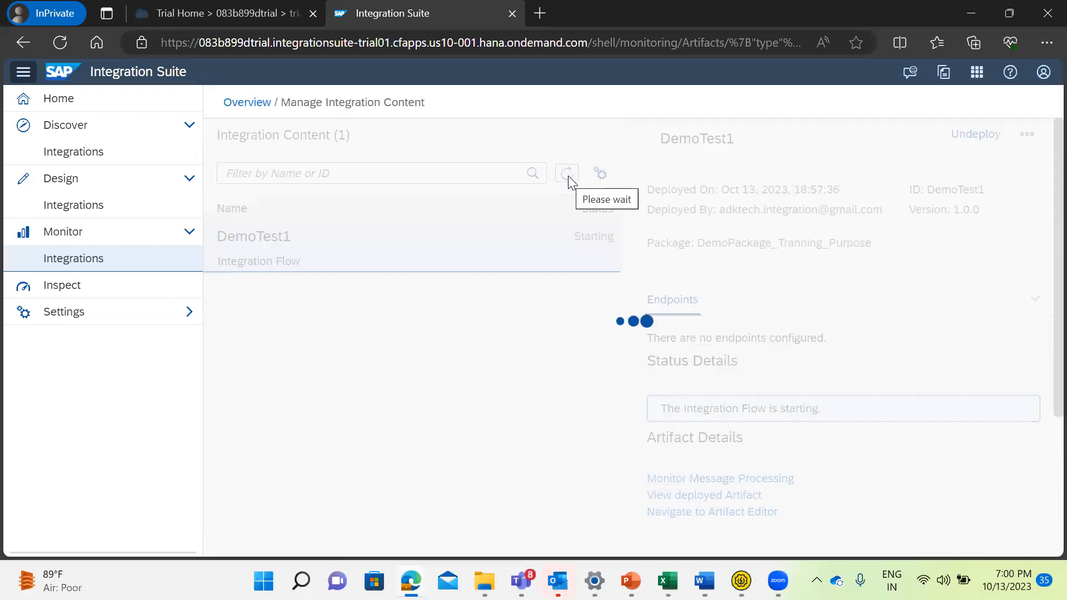
{"action": "left_click", "coordinate": [568, 175]}
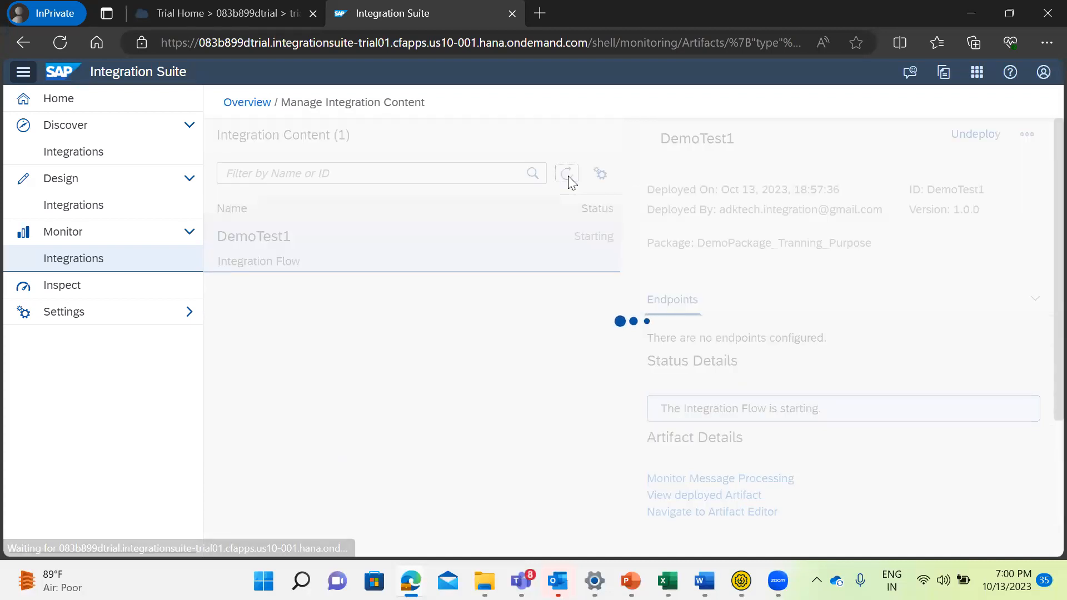
{"action": "left_click", "coordinate": [568, 174]}
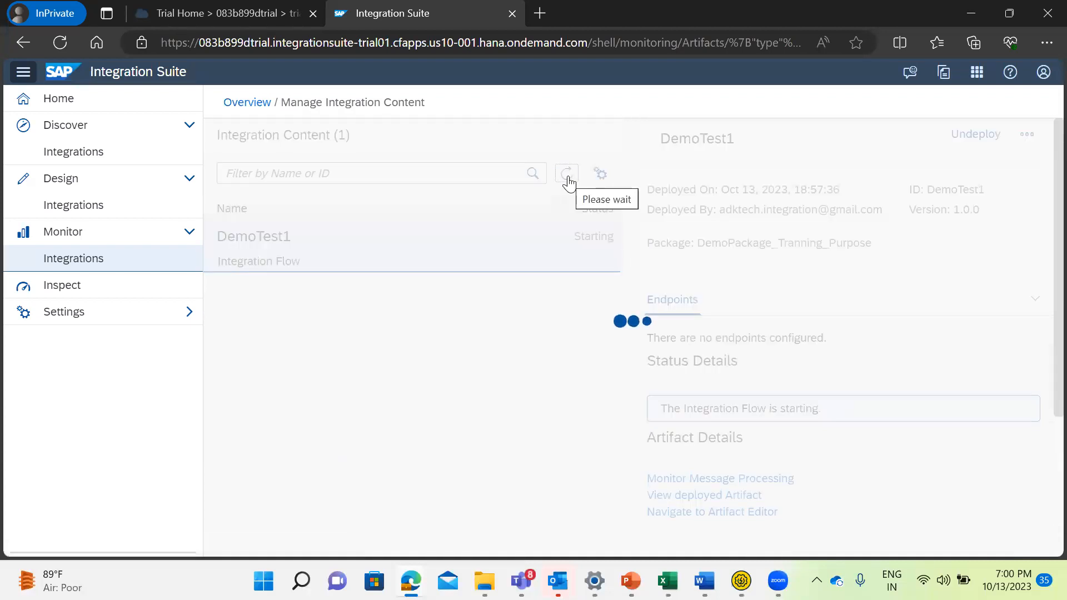
{"action": "left_click", "coordinate": [567, 175]}
{"action": "left_click", "coordinate": [567, 174]}
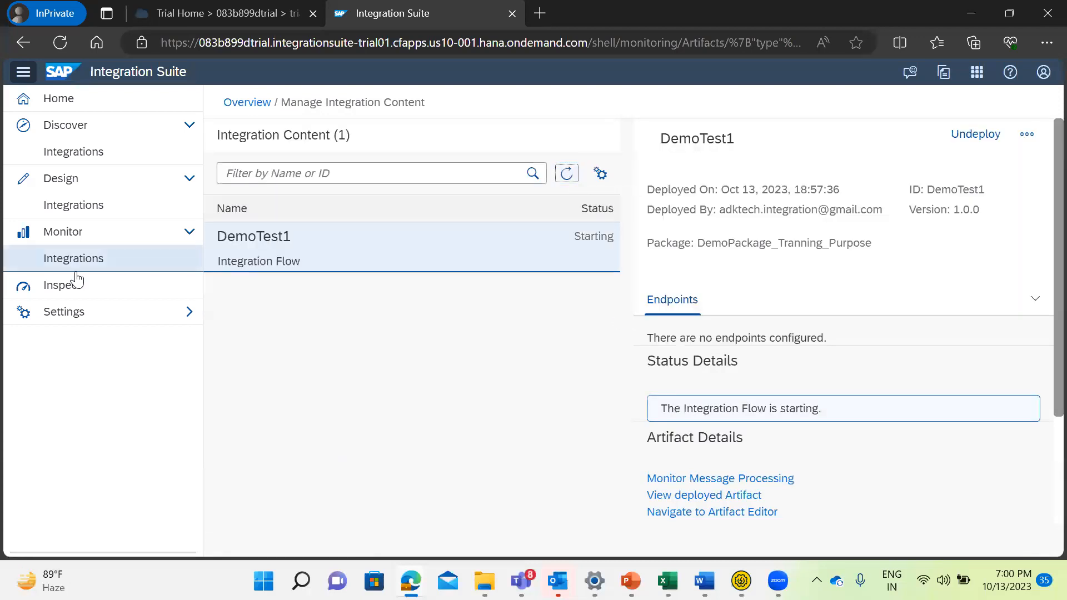
Return to the integration monitoring overview, glance at Request 1 in SoapUI, and recheck the Manage Integration Content tiles.
{"action": "left_click", "coordinate": [60, 266]}
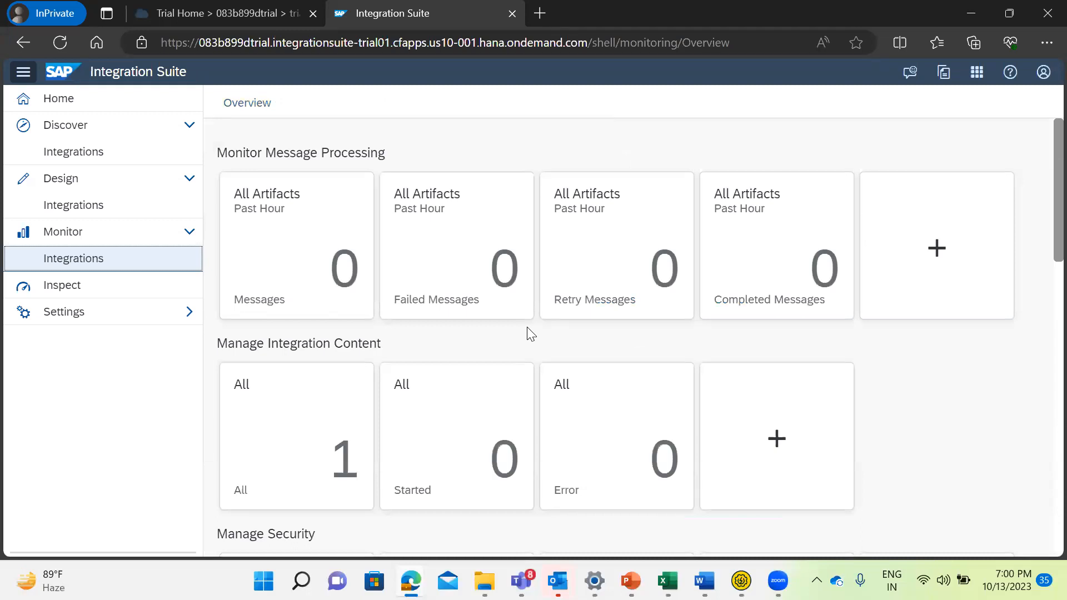
{"action": "key", "text": "alt+Tab"}
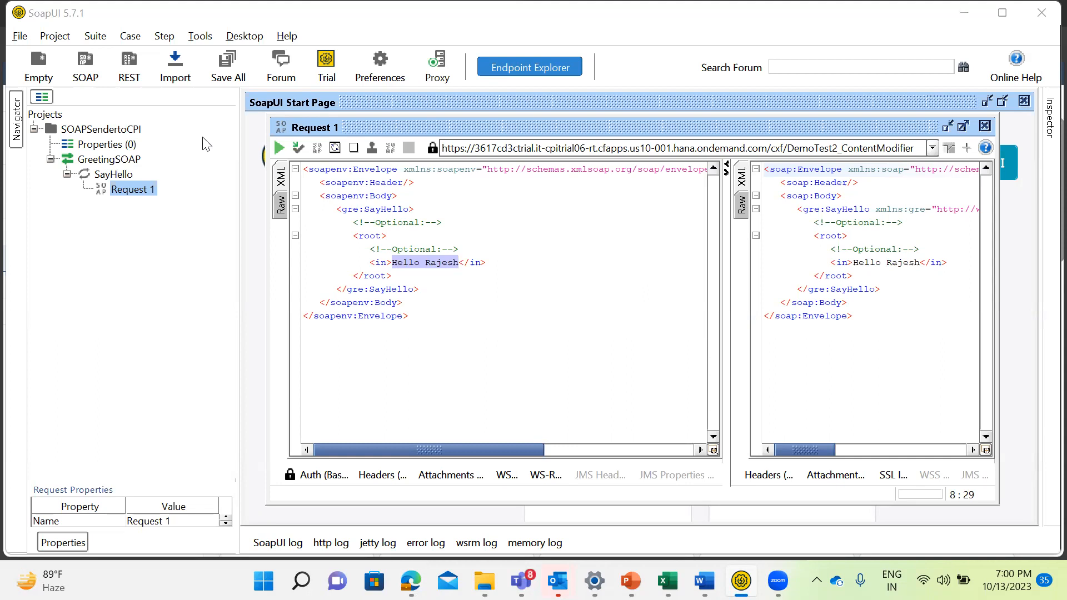
{"action": "key", "text": "alt+Tab"}
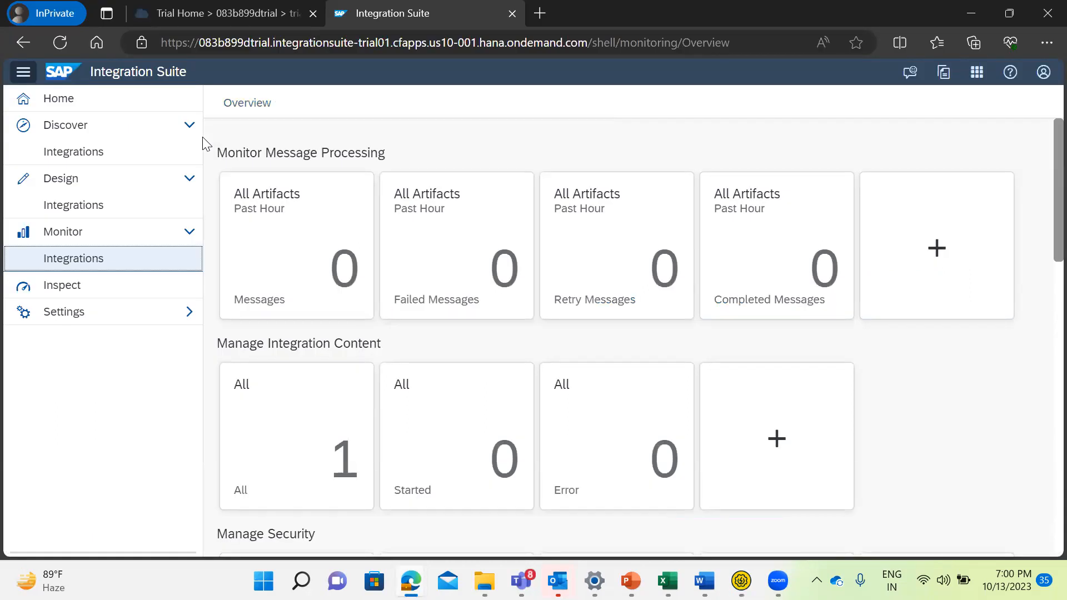
{"action": "left_click", "coordinate": [83, 259]}
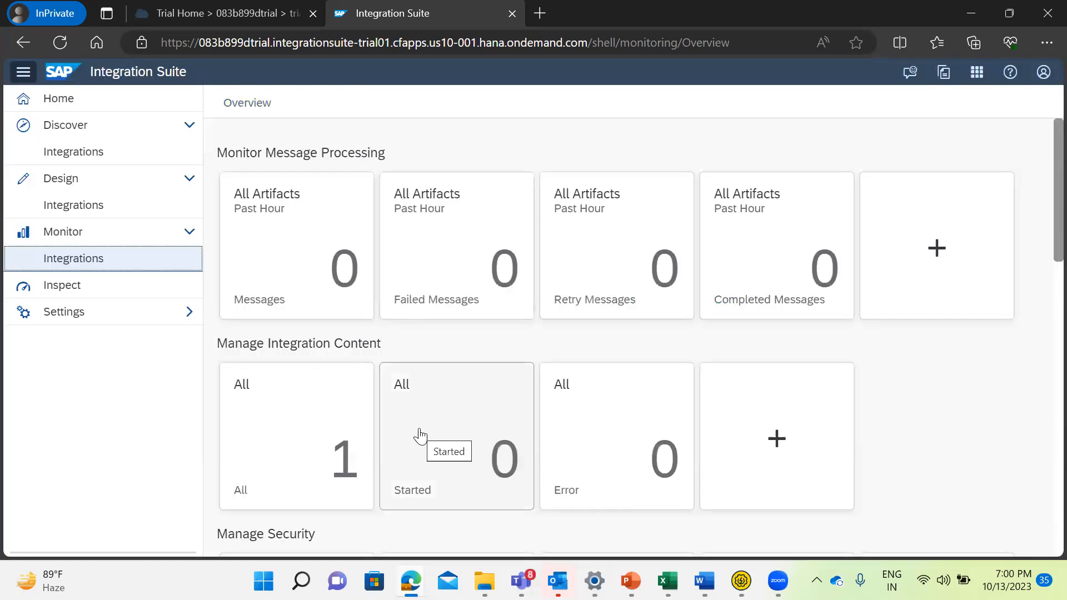
List all managed integration content and reload it repeatedly to check whether DemoTest1 has started.
{"action": "left_click", "coordinate": [322, 417]}
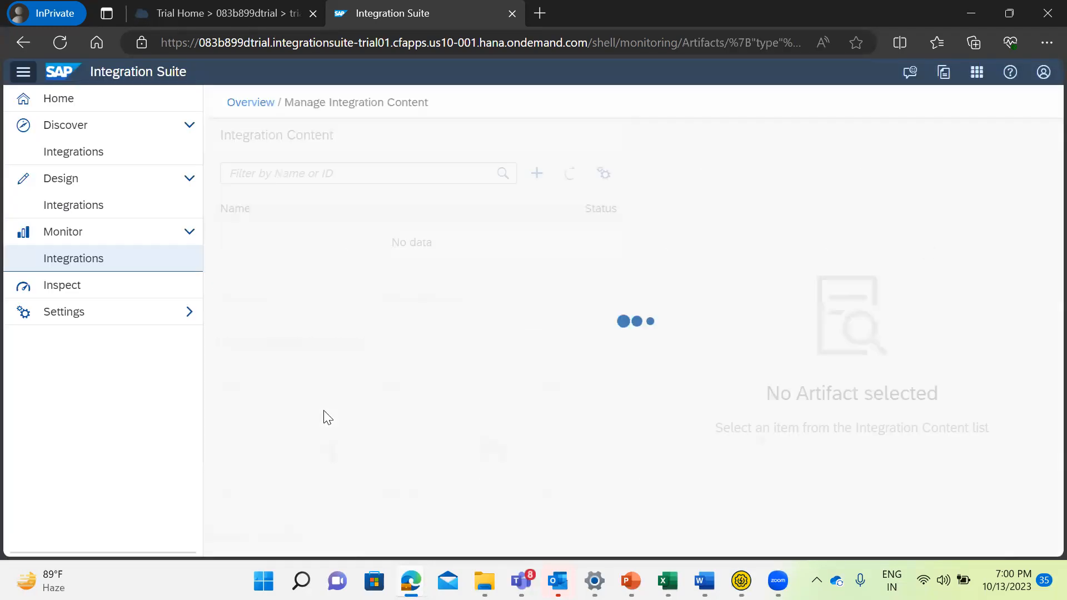
{"action": "left_click", "coordinate": [567, 175]}
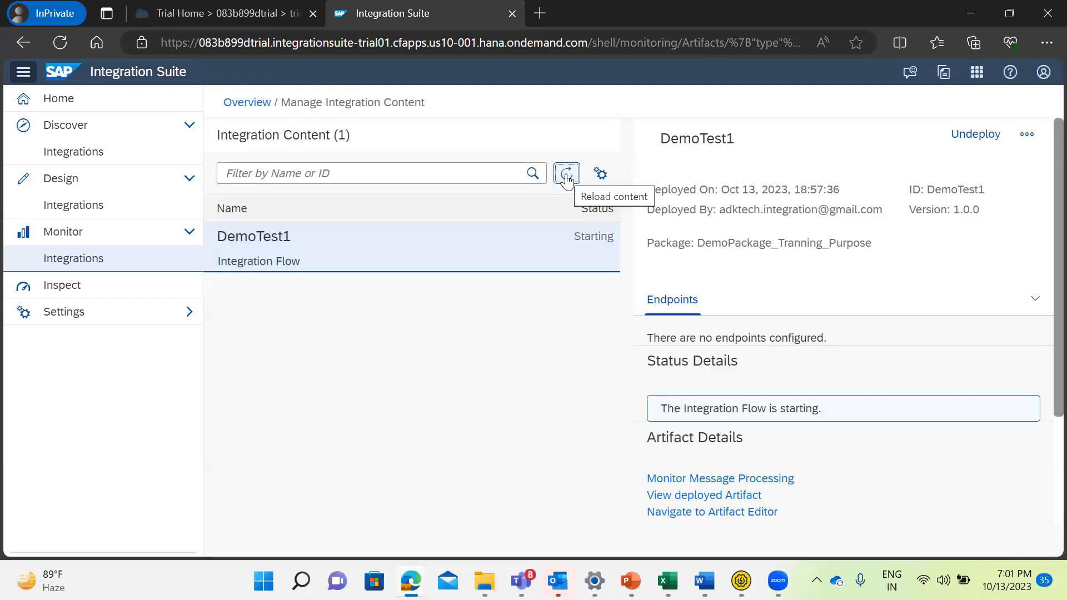
{"action": "left_click", "coordinate": [567, 176]}
{"action": "left_click", "coordinate": [567, 176]}
{"action": "left_click", "coordinate": [568, 177]}
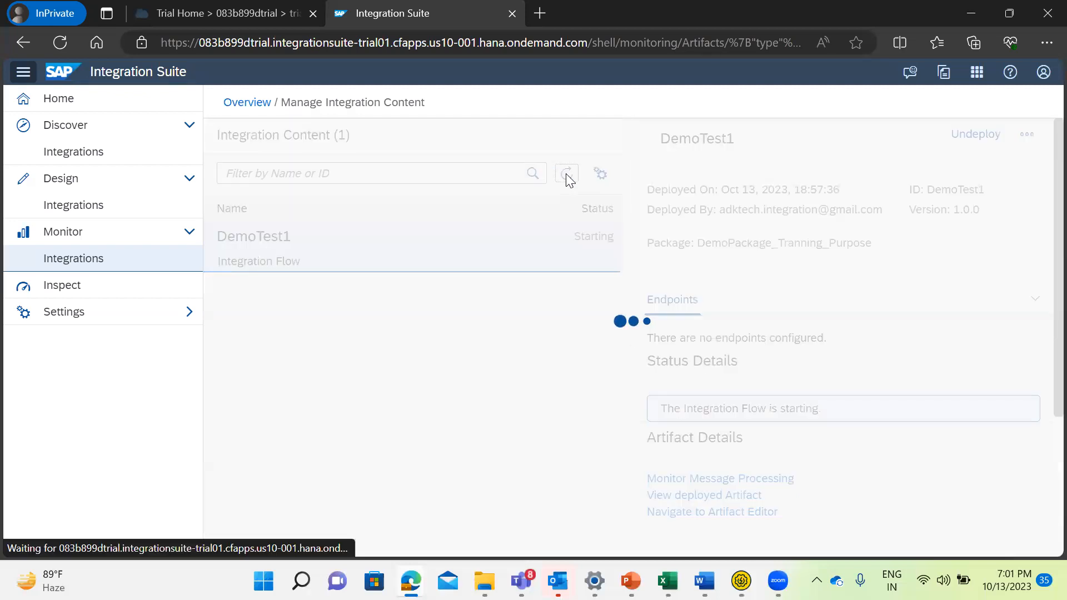
{"action": "left_click", "coordinate": [568, 178]}
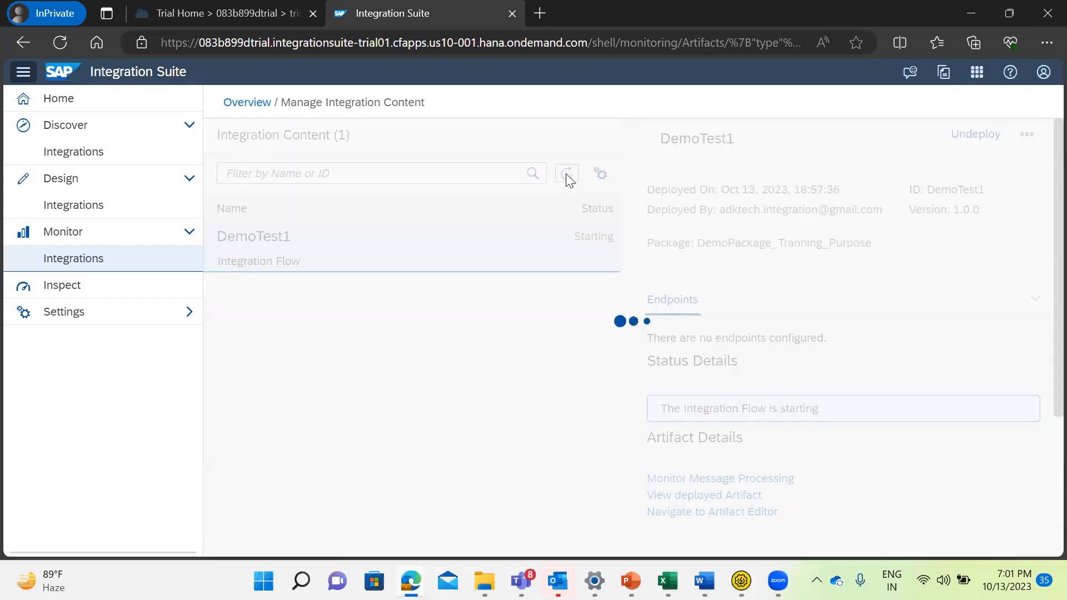
{"action": "left_click", "coordinate": [567, 176]}
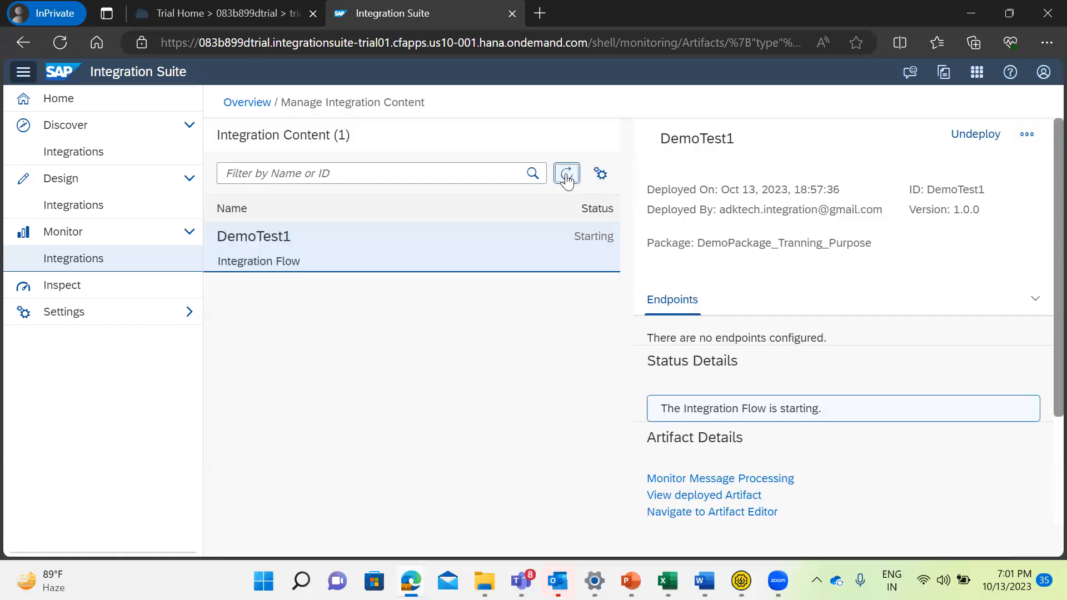
{"action": "left_click", "coordinate": [567, 177]}
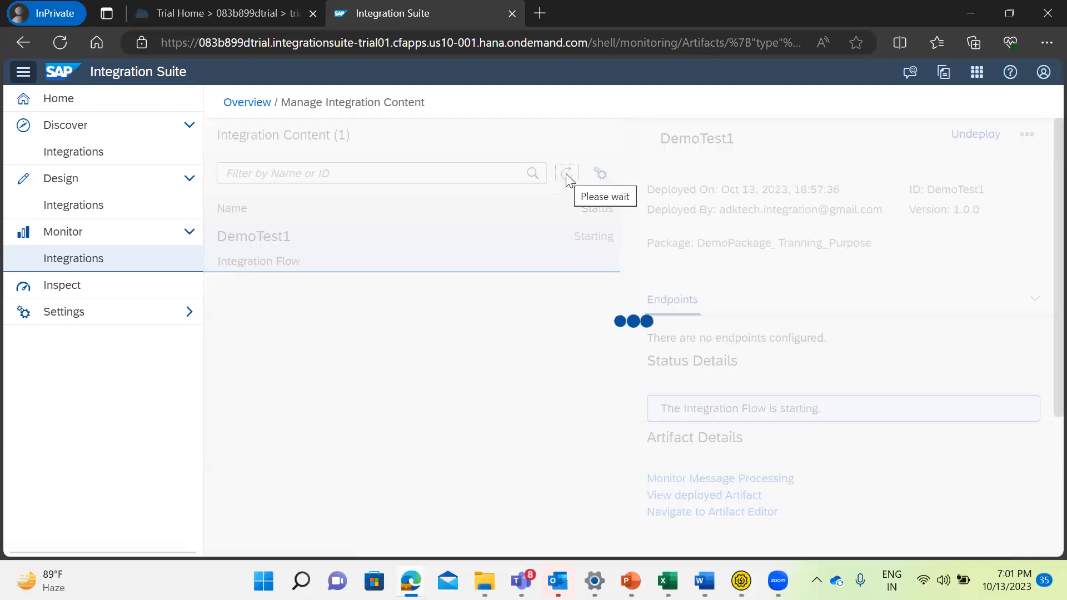
{"action": "left_click", "coordinate": [567, 178]}
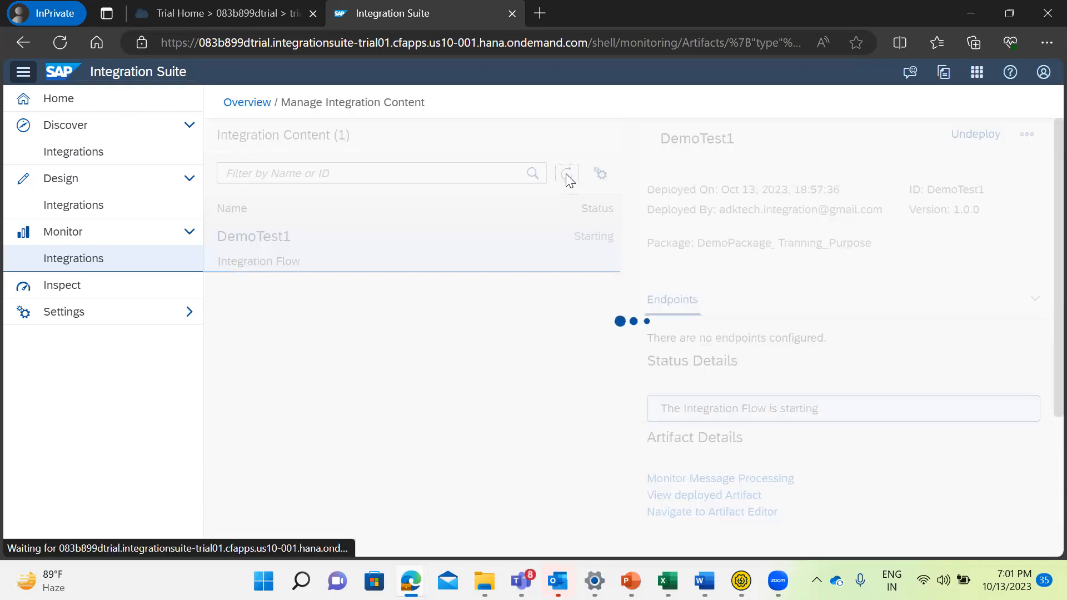
{"action": "left_click", "coordinate": [567, 177]}
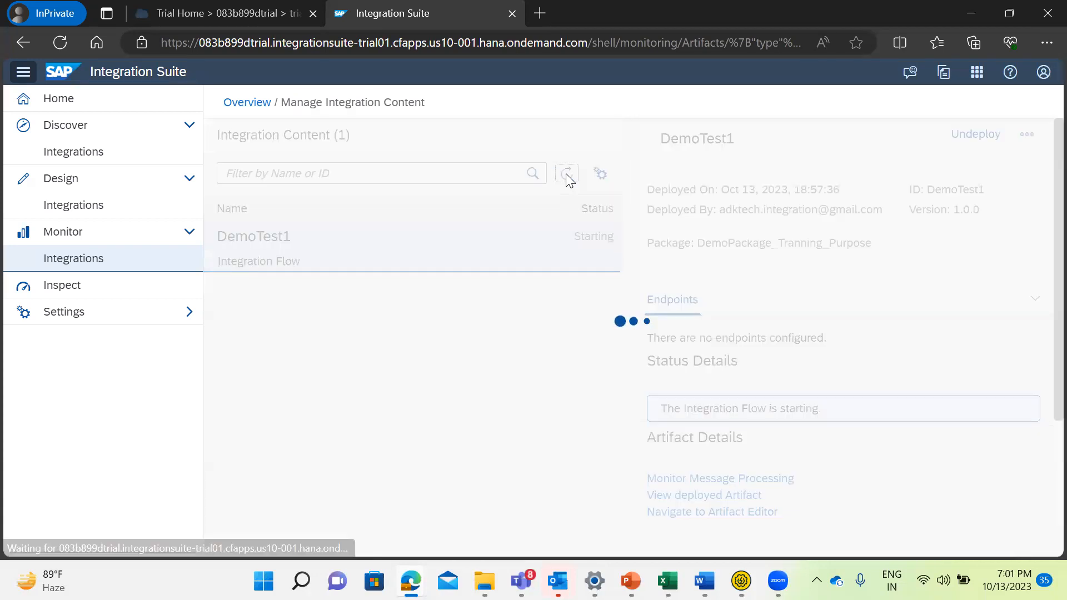
{"action": "left_click", "coordinate": [567, 177]}
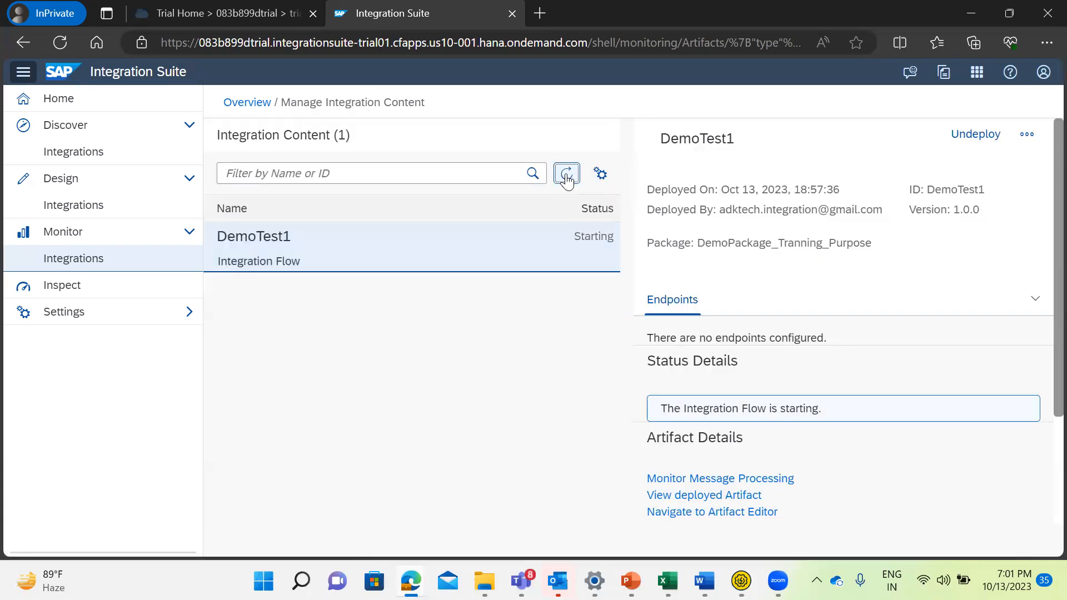
Glance at Request 1 in SoapUI, then reload the integration content again and examine DemoTest1's endpoint details.
{"action": "key", "text": "alt+Tab"}
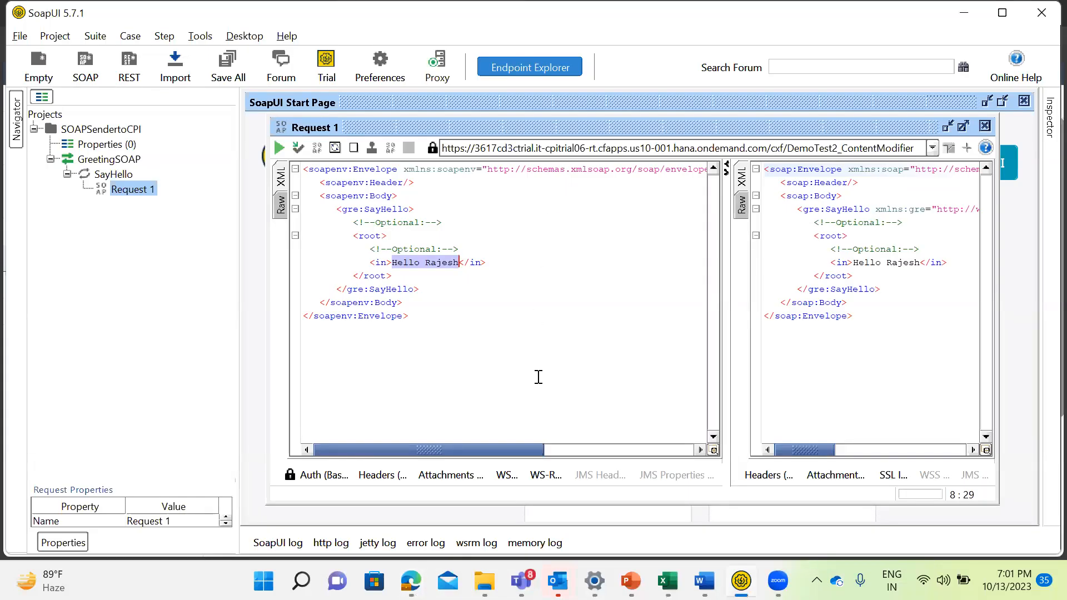
{"action": "key", "text": "alt+Tab"}
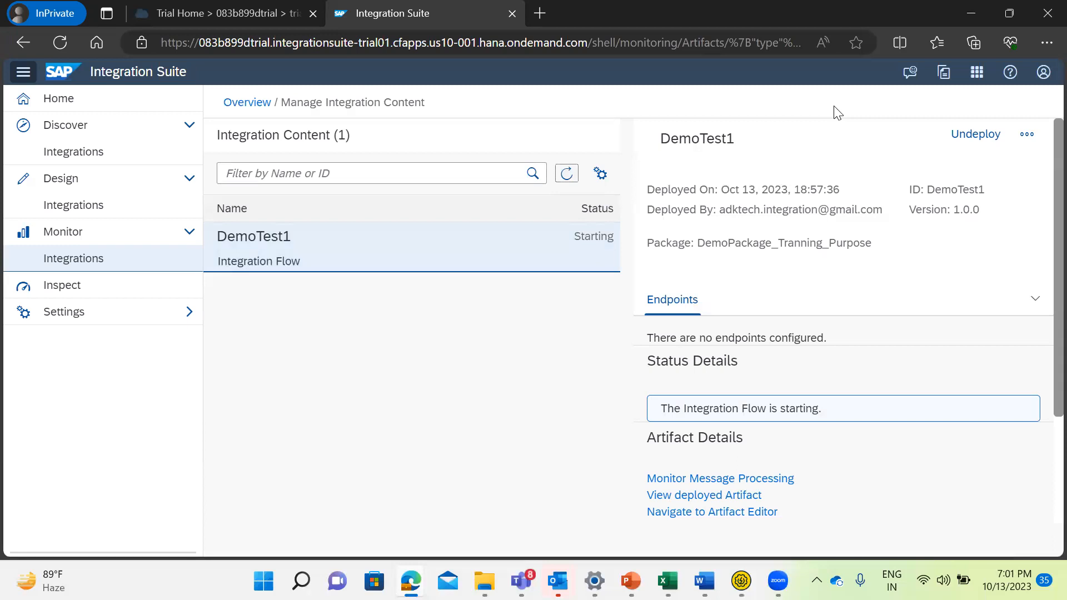
{"action": "left_click", "coordinate": [565, 179]}
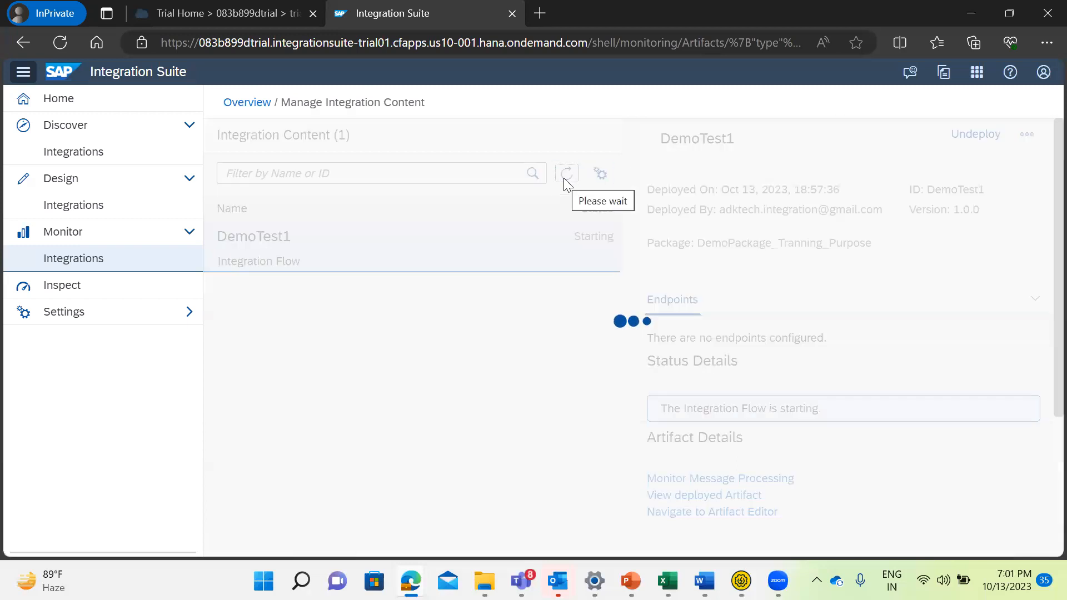
{"action": "left_click", "coordinate": [564, 179]}
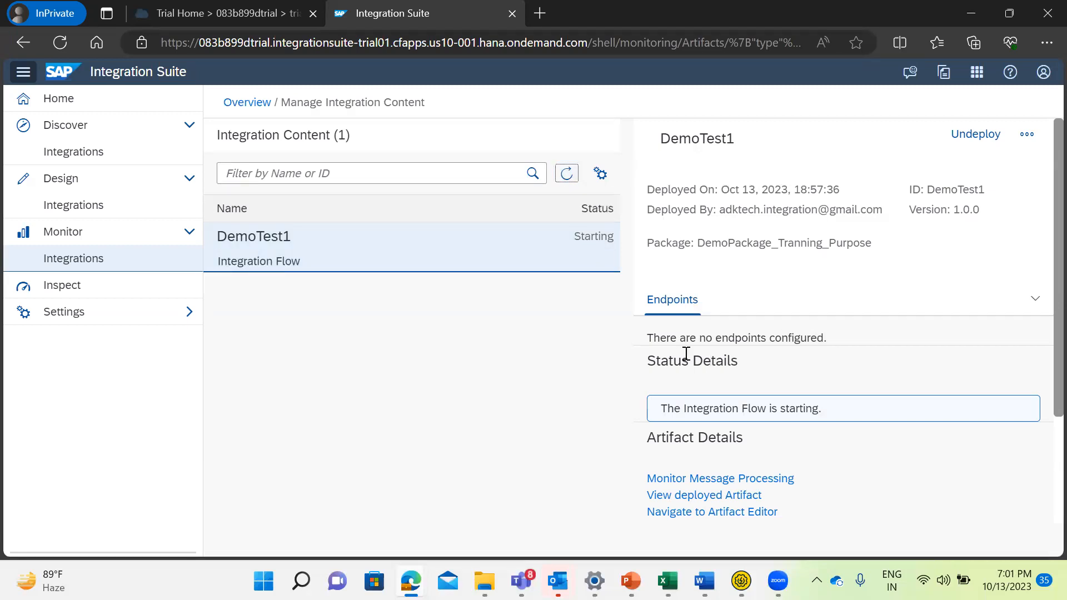
{"action": "left_click_drag", "start_coordinate": [832, 343], "coordinate": [639, 342]}
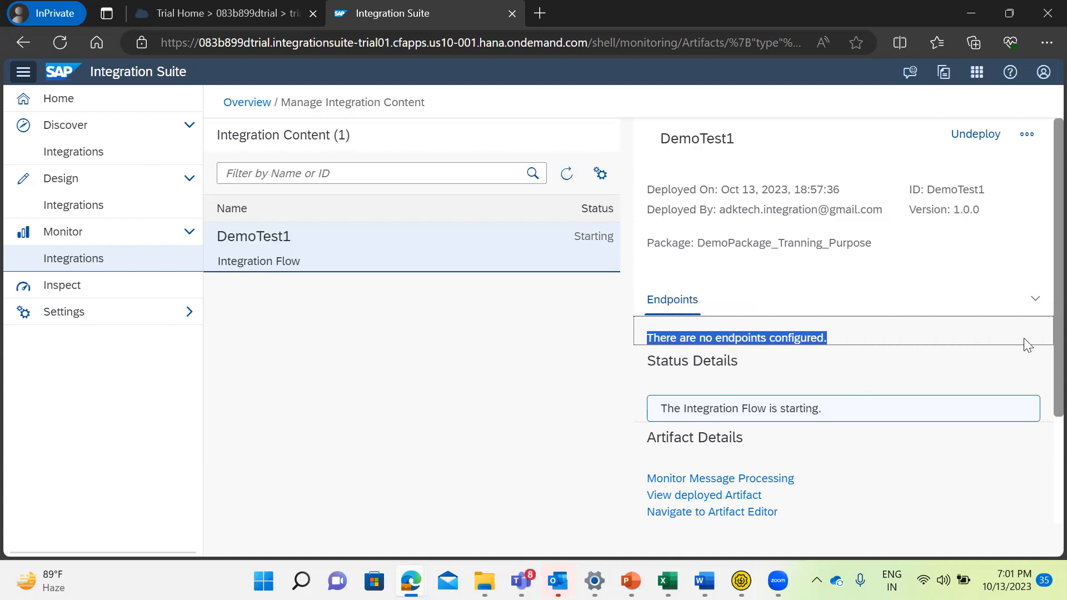
{"action": "key", "text": "alt+Tab"}
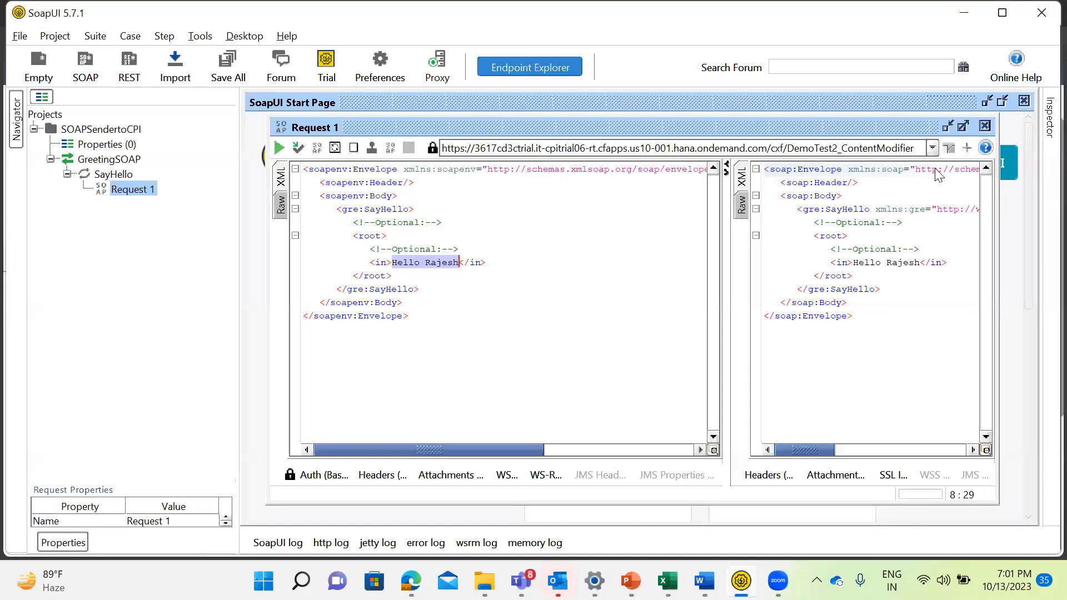
{"action": "left_click", "coordinate": [933, 147]}
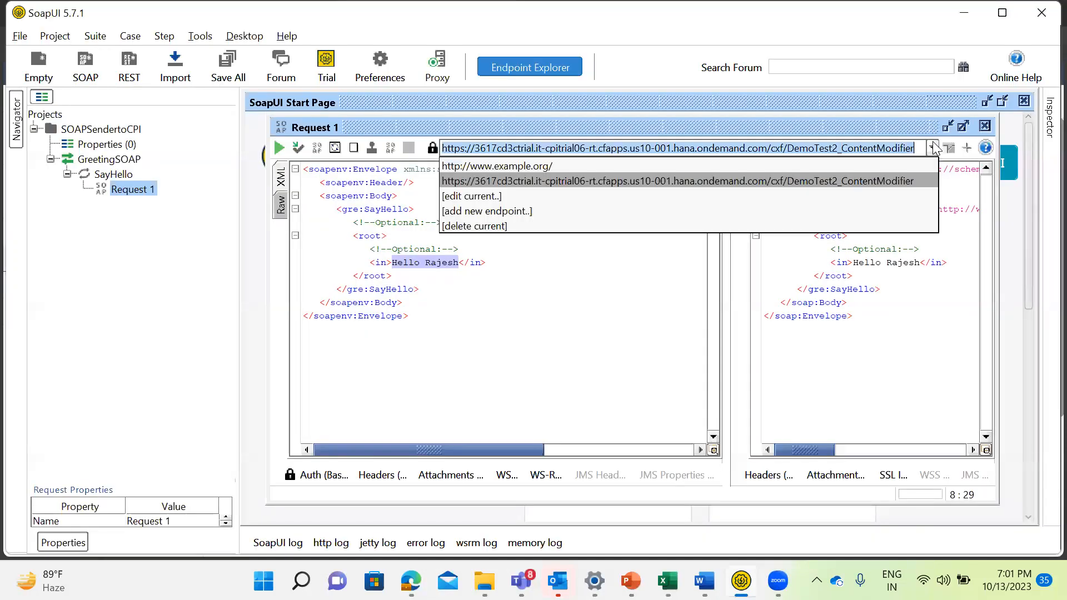
{"action": "left_click", "coordinate": [513, 210]}
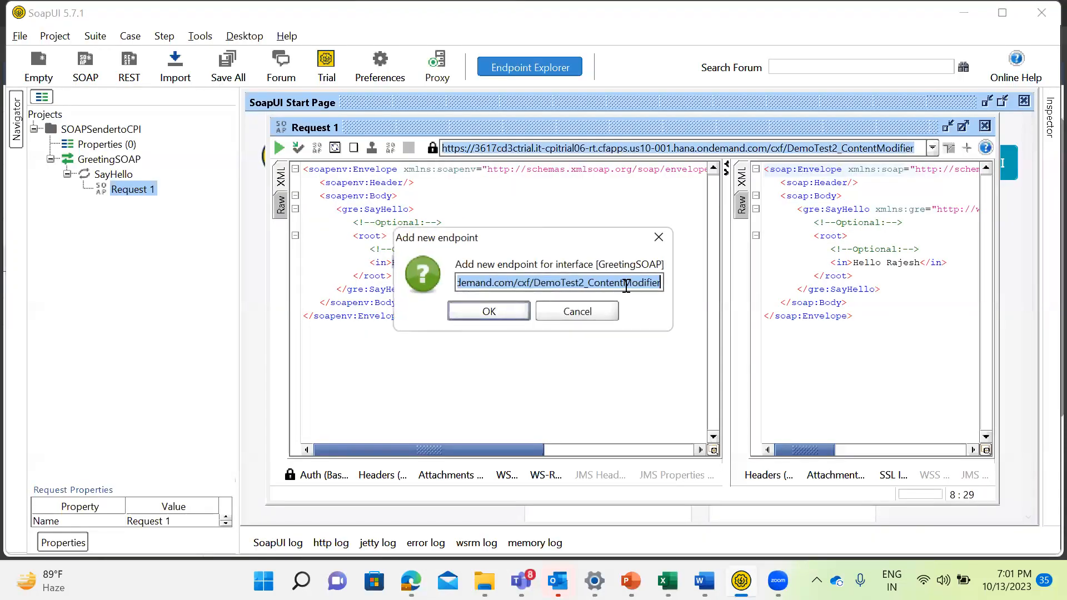
{"action": "left_click_drag", "start_coordinate": [572, 243], "coordinate": [629, 244]}
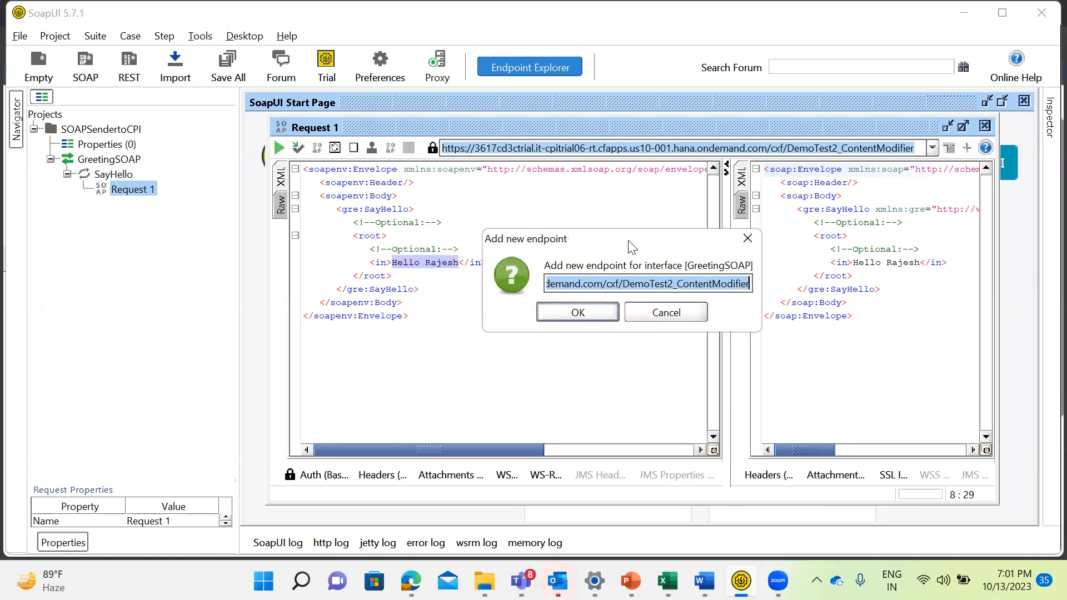
{"action": "left_click", "coordinate": [683, 314]}
Open the Basic authorization settings of Request 1 in SoapUI and replace the username with the trial account's username.
{"action": "left_click", "coordinate": [315, 474]}
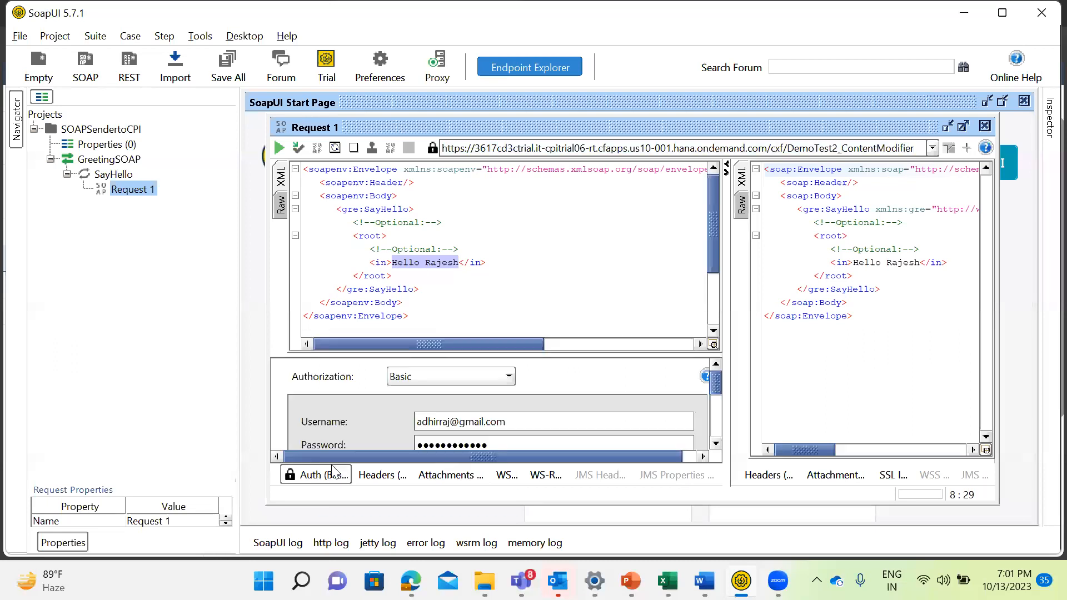
{"action": "left_click_drag", "start_coordinate": [505, 421], "coordinate": [492, 421]}
{"action": "key", "text": "BackSpace"}
{"action": "key", "text": "BackSpace"}
{"action": "key", "text": "BackSpace"}
{"action": "key", "text": "BackSpace"}
{"action": "key", "text": "BackSpace"}
{"action": "key", "text": "BackSpace"}
{"action": "key", "text": "BackSpace"}
{"action": "key", "text": "BackSpace"}
{"action": "key", "text": "BackSpace"}
{"action": "key", "text": "BackSpace"}
{"action": "key", "text": "BackSpace"}
{"action": "key", "text": "BackSpace"}
{"action": "key", "text": "BackSpace"}
{"action": "key", "text": "BackSpace"}
{"action": "key", "text": "BackSpace"}
{"action": "key", "text": "BackSpace"}
{"action": "key", "text": "BackSpace"}
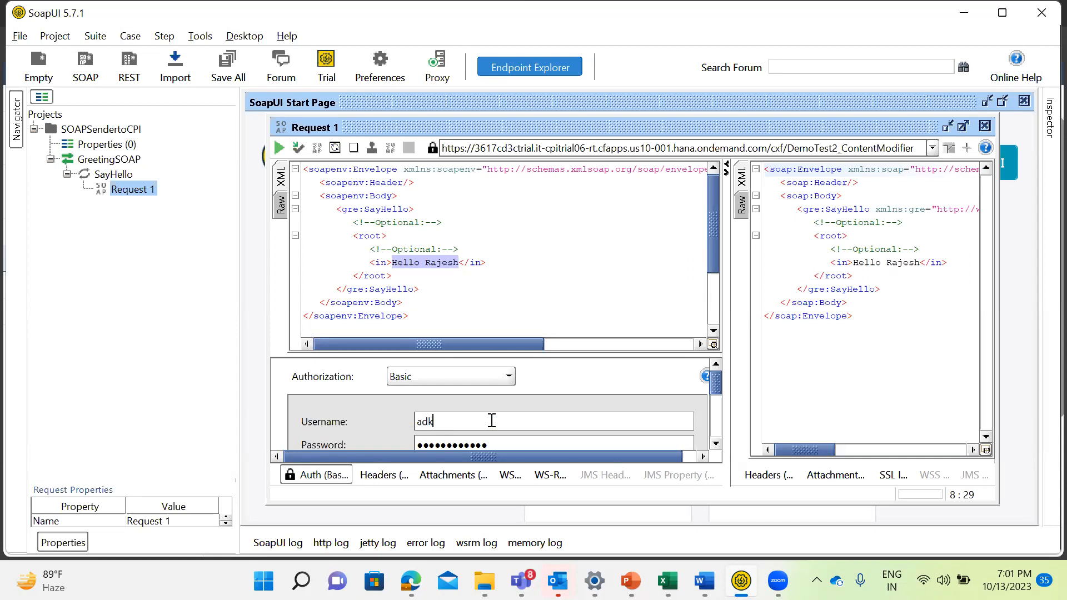
Replace the password in Request 1's Basic authorization with the trial account's password.
{"action": "left_click", "coordinate": [715, 441]}
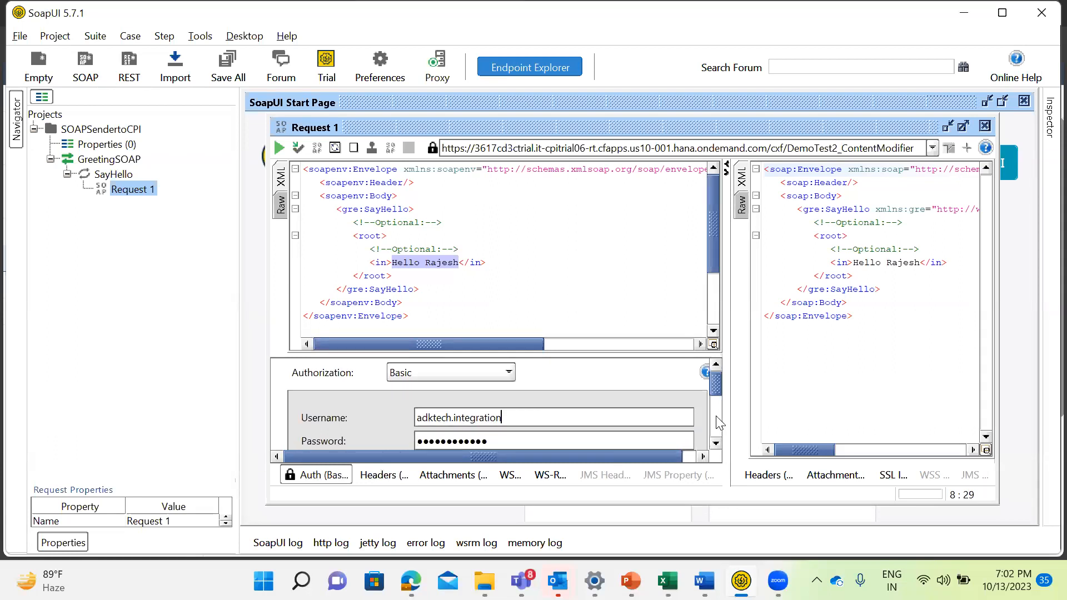
{"action": "left_click_drag", "start_coordinate": [718, 381], "coordinate": [661, 400]}
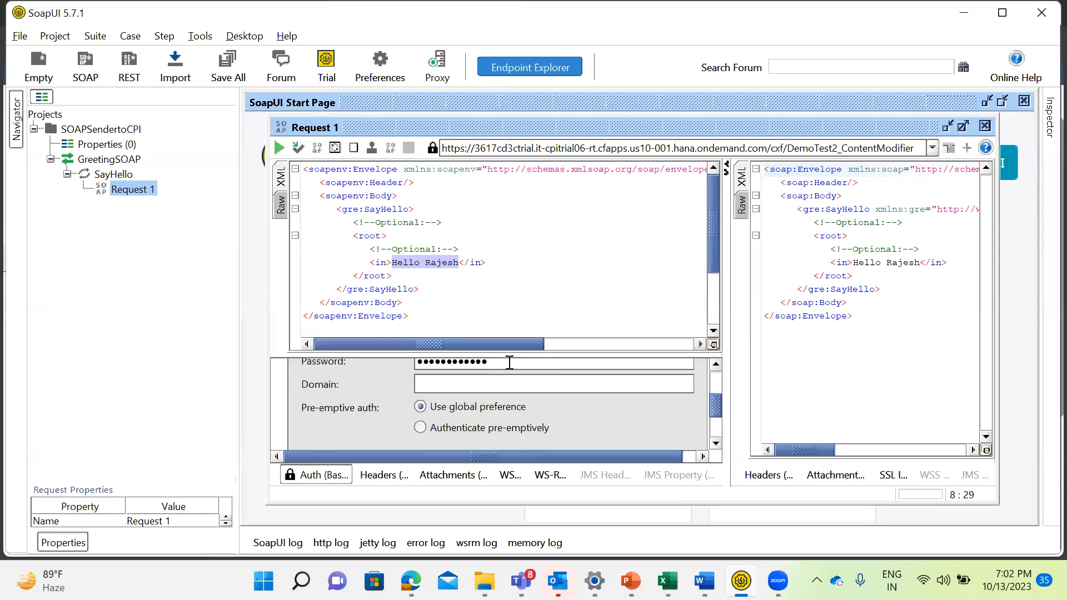
{"action": "left_click_drag", "start_coordinate": [509, 362], "coordinate": [319, 363]}
{"action": "type", "text": "•••••••••••••"}
{"action": "mouse_move", "coordinate": [716, 411]}
{"action": "left_mouse_down"}
{"action": "mouse_move", "coordinate": [717, 381]}
{"action": "mouse_move", "coordinate": [723, 405]}
{"action": "left_mouse_up"}
Switch to Integration Suite and reload the integration content to recheck DemoTest1's deployment status.
{"action": "key", "text": "alt+Tab"}
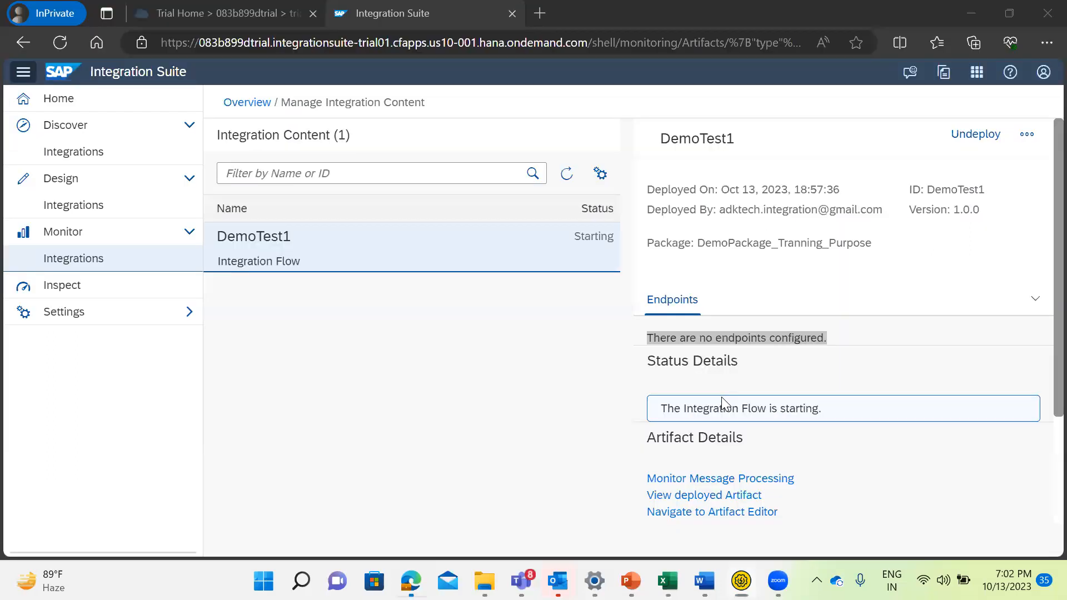
{"action": "left_click", "coordinate": [566, 173]}
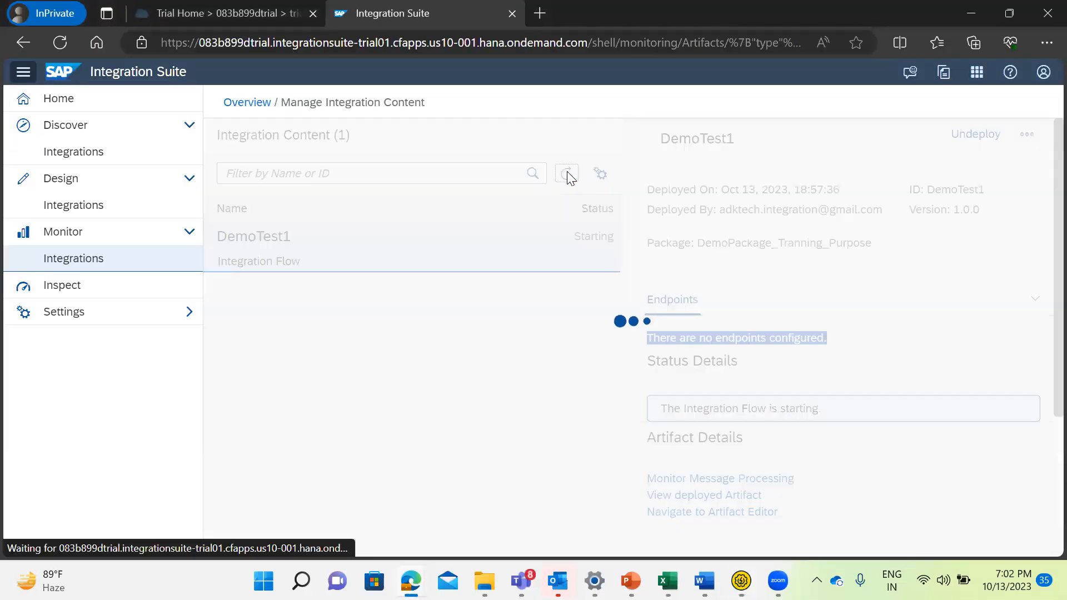
{"action": "left_click", "coordinate": [567, 174]}
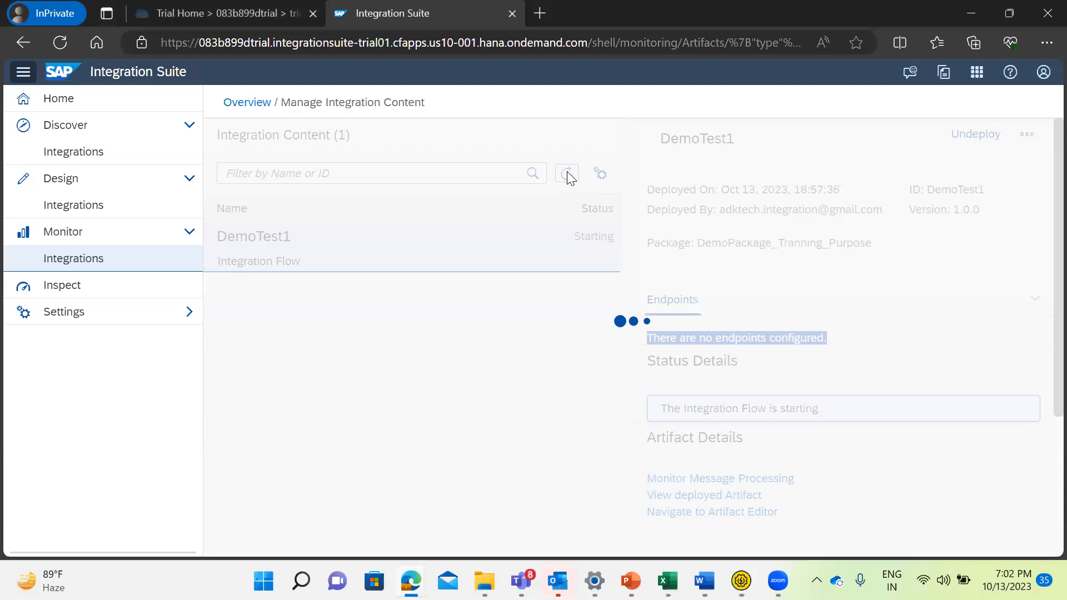
Return to SoapUI, look over Request 1's endpoint choices and examine the HTTP status line in its raw response.
{"action": "key", "text": "alt+Tab"}
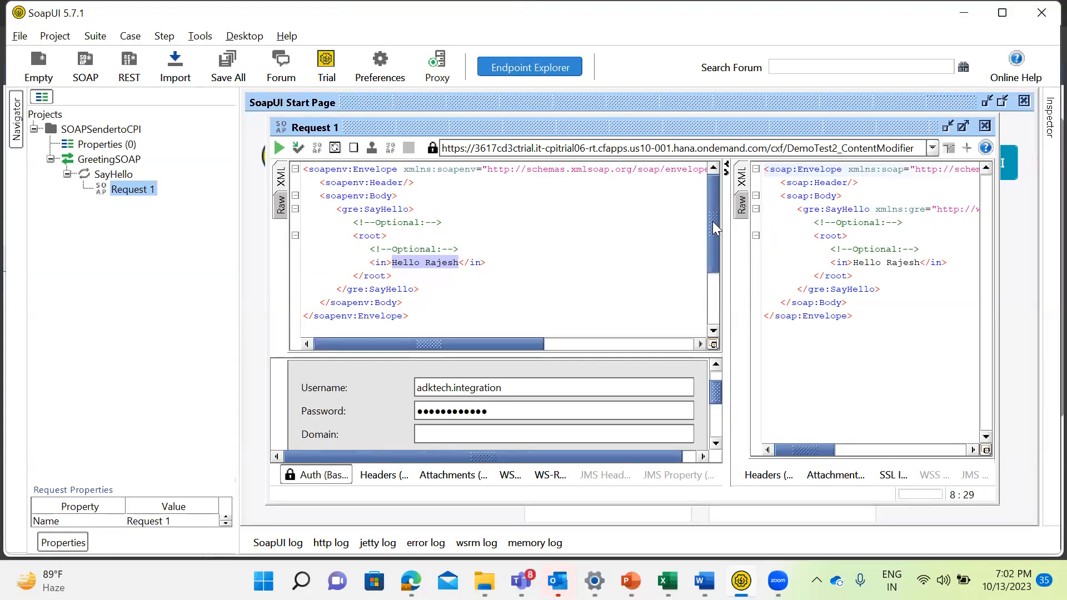
{"action": "left_click", "coordinate": [932, 147]}
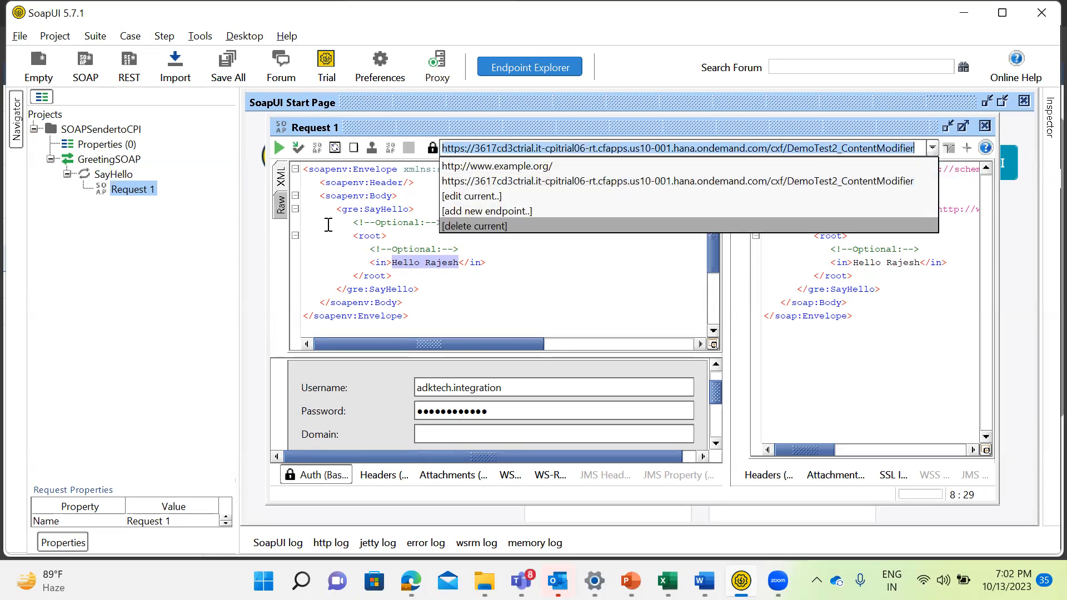
{"action": "left_click", "coordinate": [541, 271]}
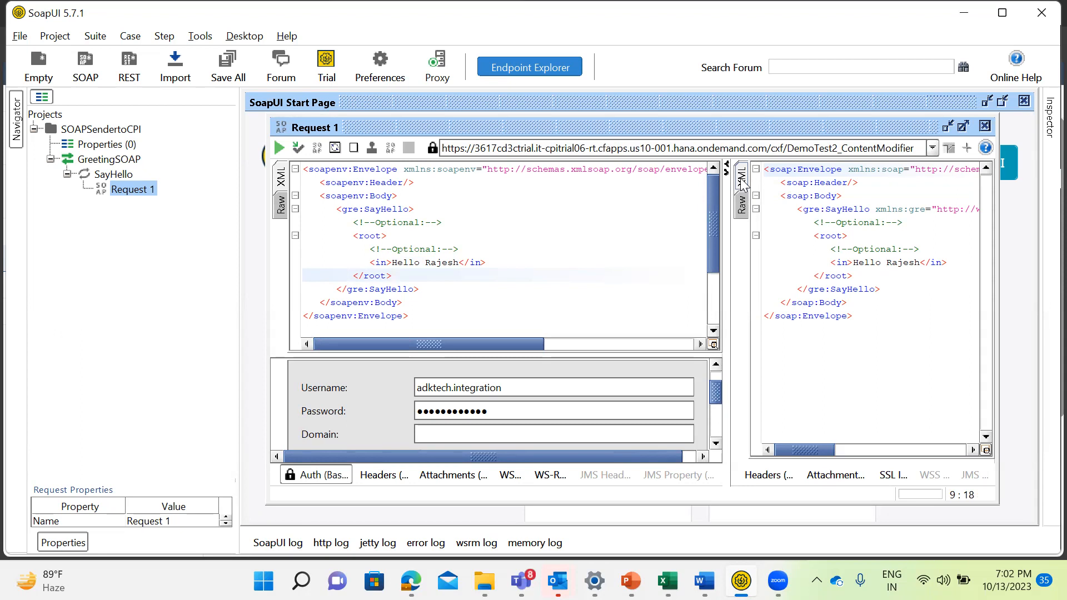
{"action": "left_click", "coordinate": [743, 205]}
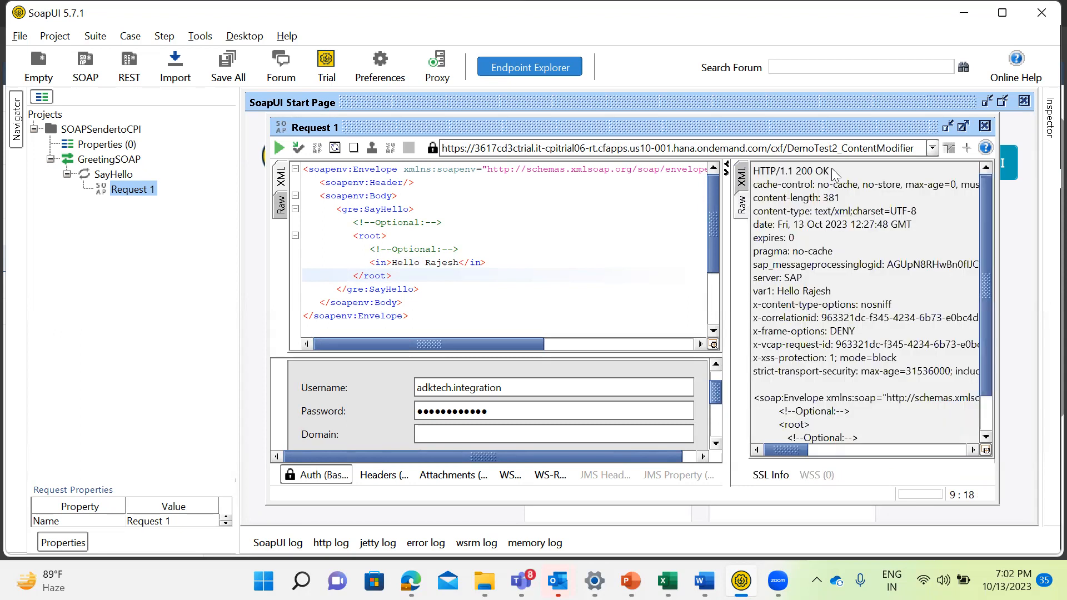
{"action": "left_click_drag", "start_coordinate": [837, 172], "coordinate": [753, 179]}
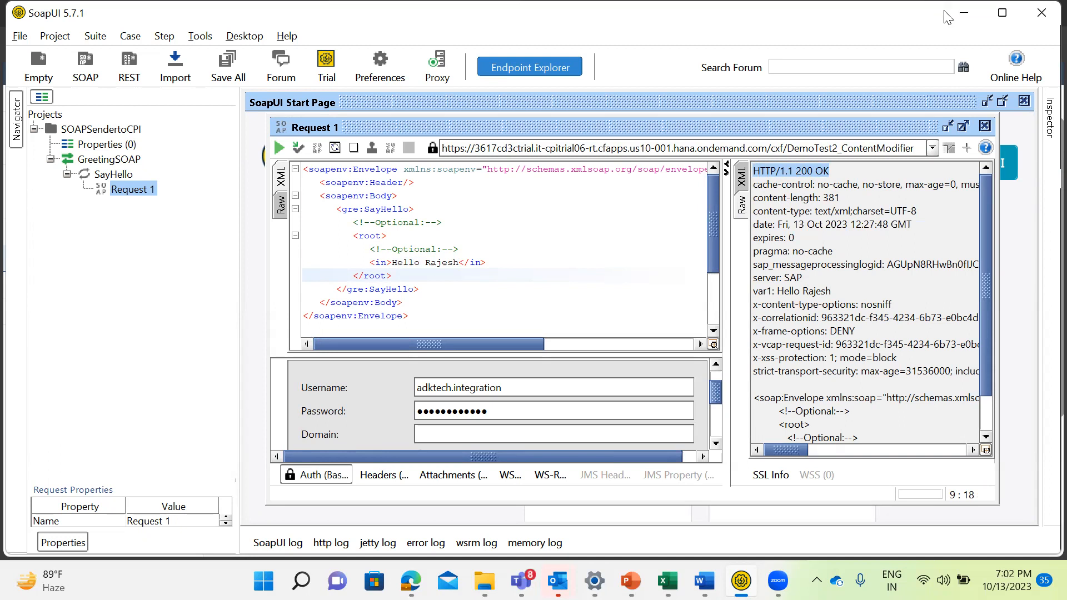
Reload DemoTest1's details in Integration Suite, copy its entry point URL and take it to Request 1 in SoapUI.
{"action": "left_click", "coordinate": [962, 18]}
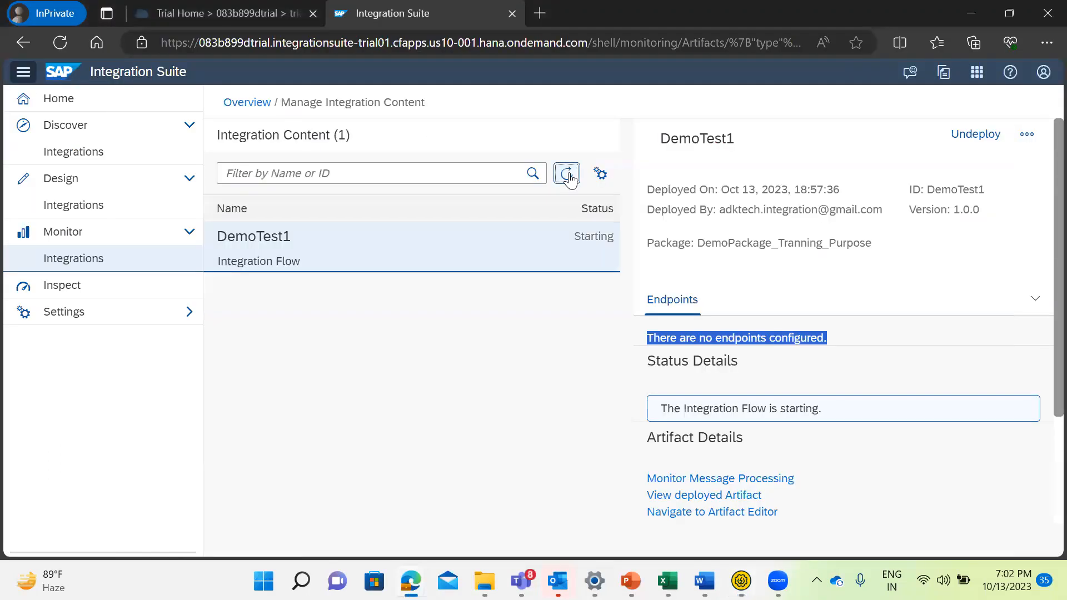
{"action": "left_click", "coordinate": [566, 174]}
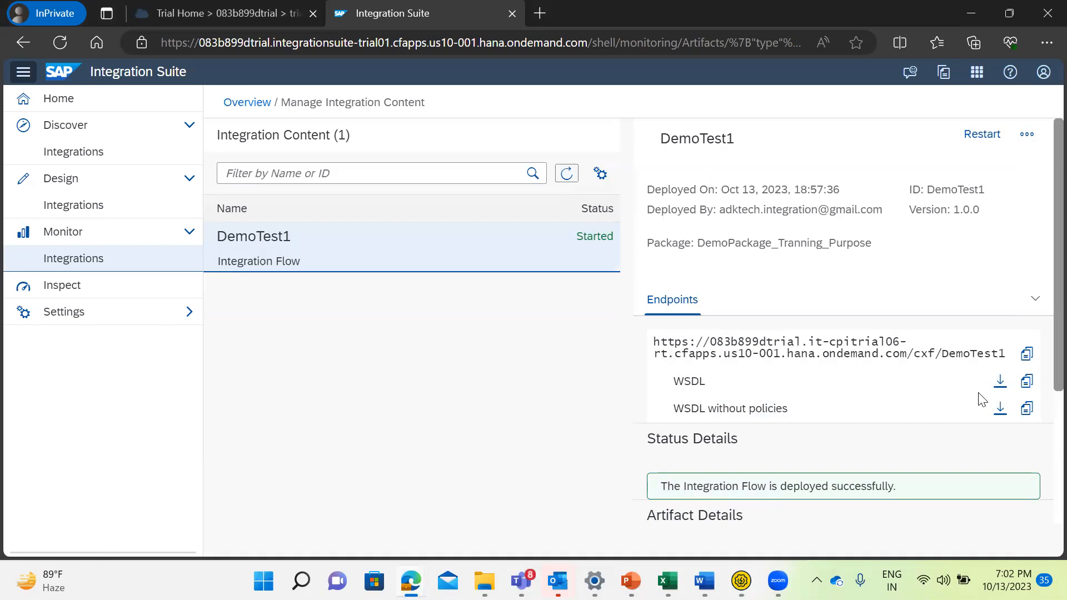
{"action": "left_click", "coordinate": [1026, 356]}
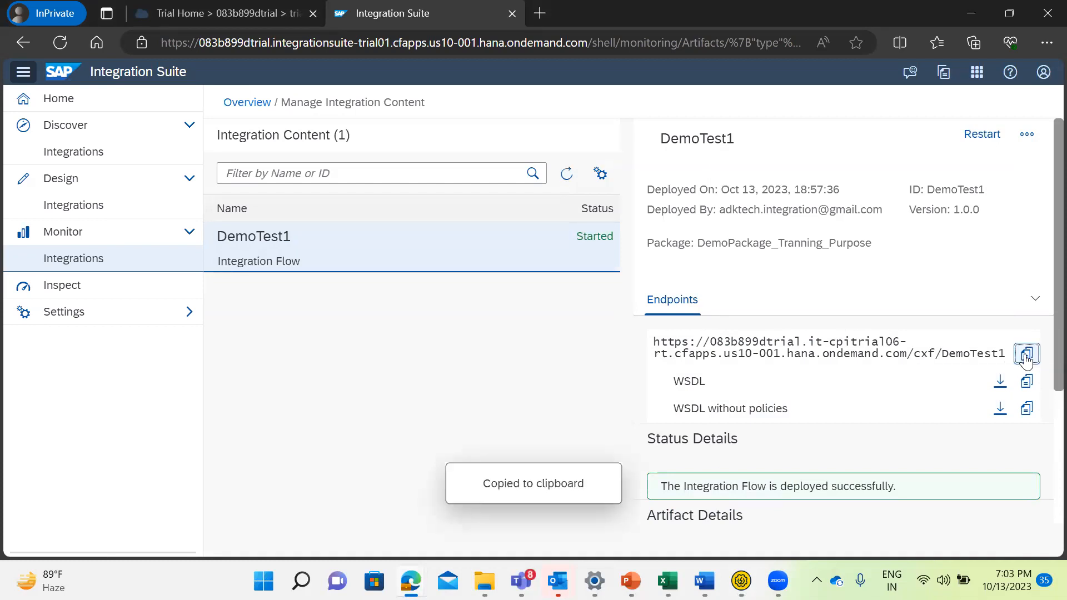
{"action": "left_click_drag", "start_coordinate": [654, 342], "coordinate": [933, 356]}
{"action": "left_click_drag", "start_coordinate": [1006, 355], "coordinate": [646, 350]}
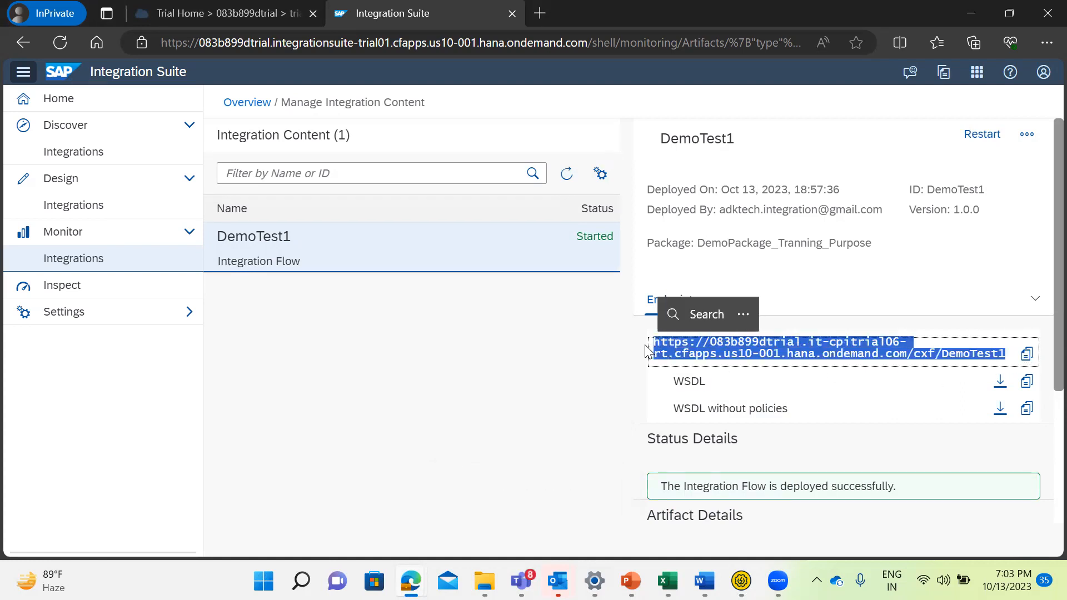
{"action": "key", "text": "alt+Tab"}
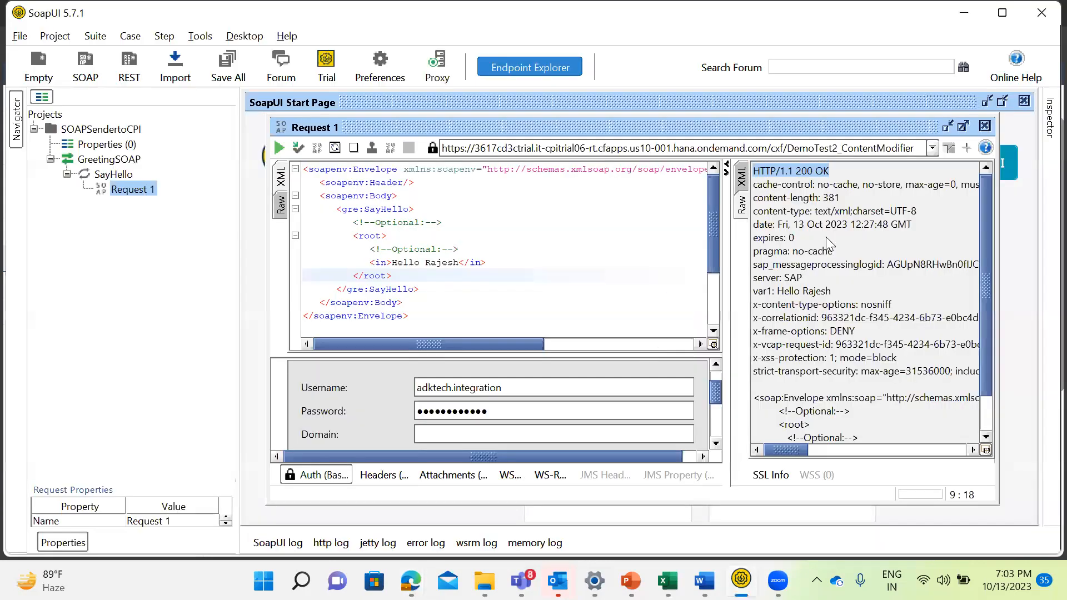
Add the copied DemoTest1 entry point URL as a new endpoint for Request 1 and submit the request.
{"action": "left_click", "coordinate": [932, 148]}
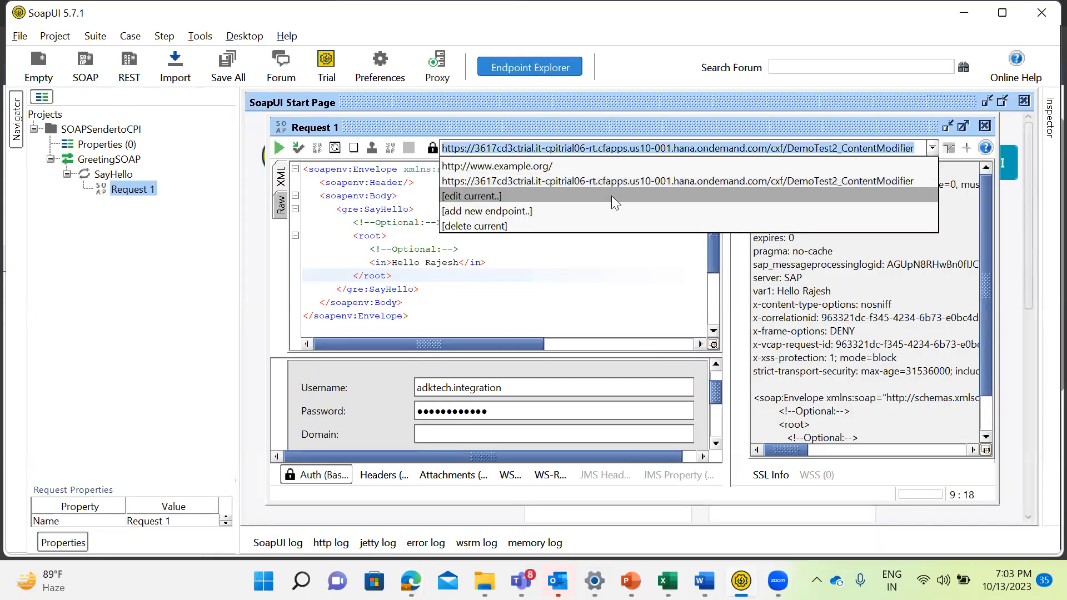
{"action": "left_click", "coordinate": [508, 211]}
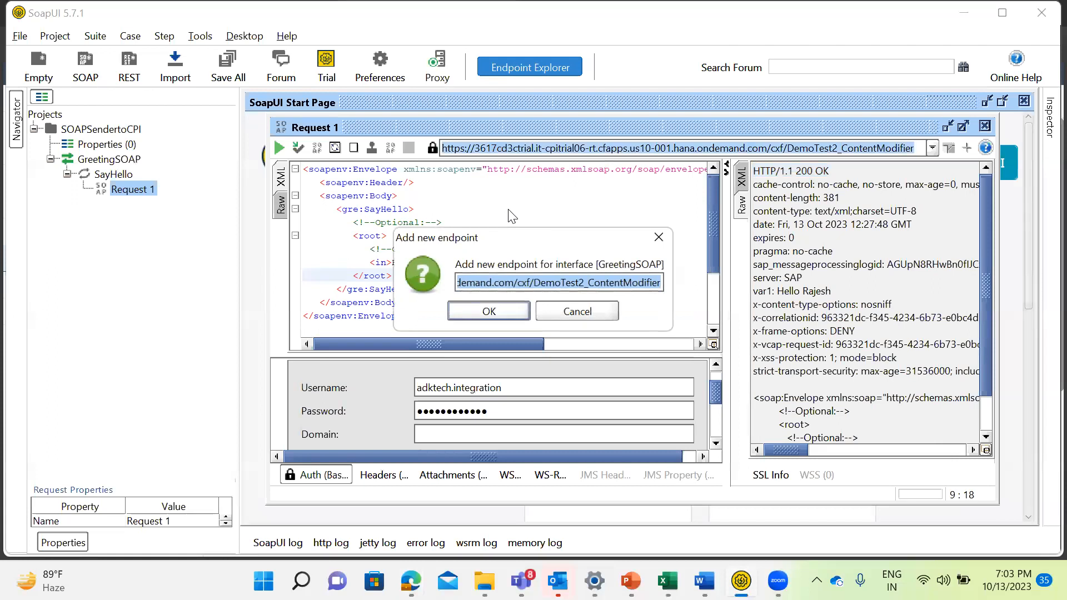
{"action": "key", "text": "ctrl+v"}
{"action": "left_click", "coordinate": [489, 312]}
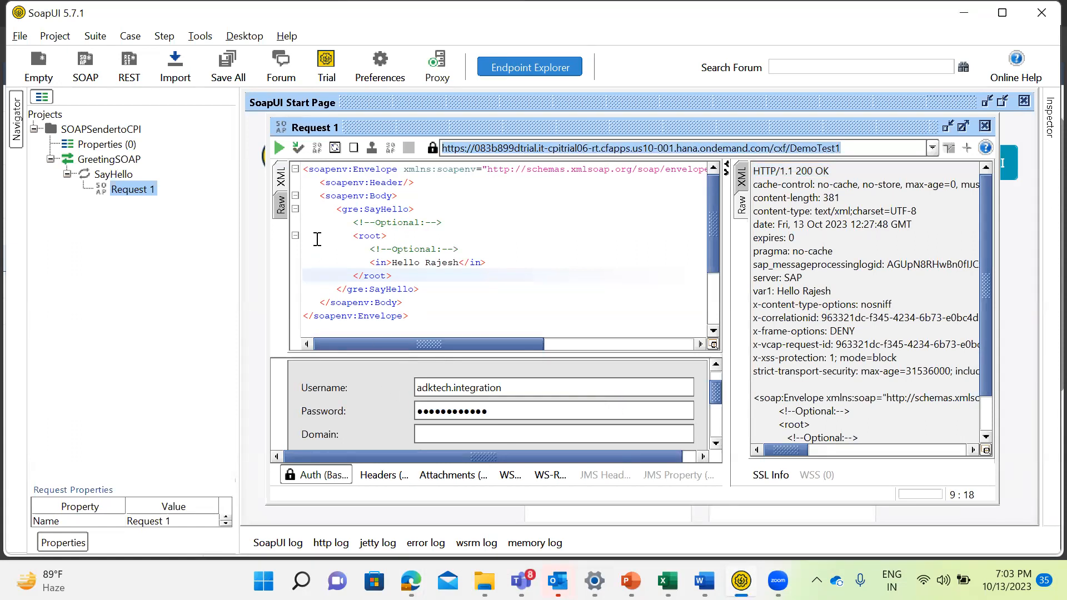
{"action": "left_click", "coordinate": [278, 149]}
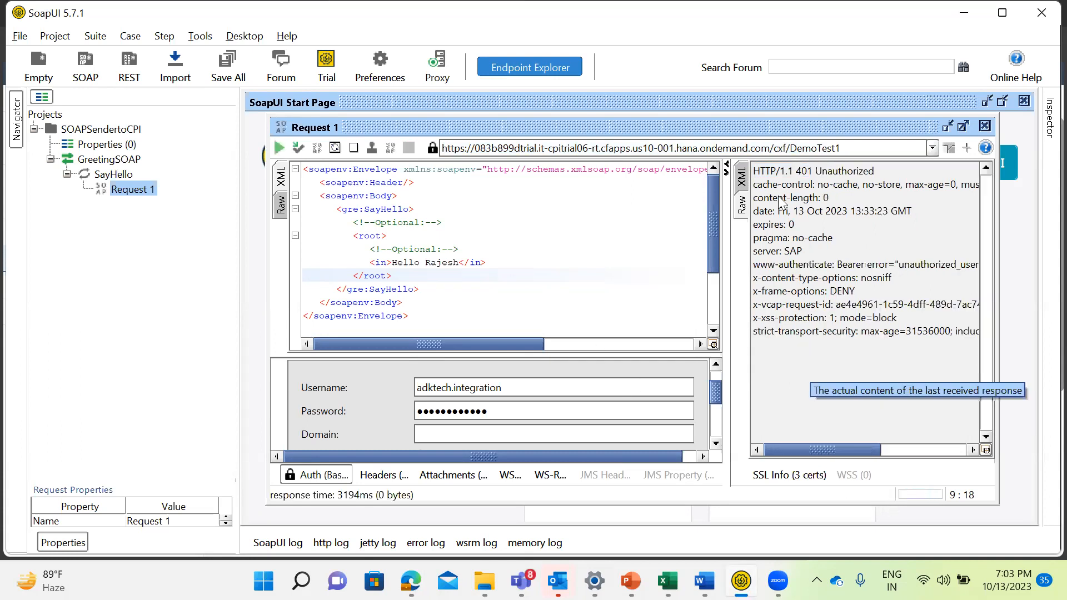
Examine the response's HTTP status line, complete the Basic authorization username as the account's full e-mail address, and resubmit Request 1.
{"action": "left_click_drag", "start_coordinate": [874, 175], "coordinate": [751, 172]}
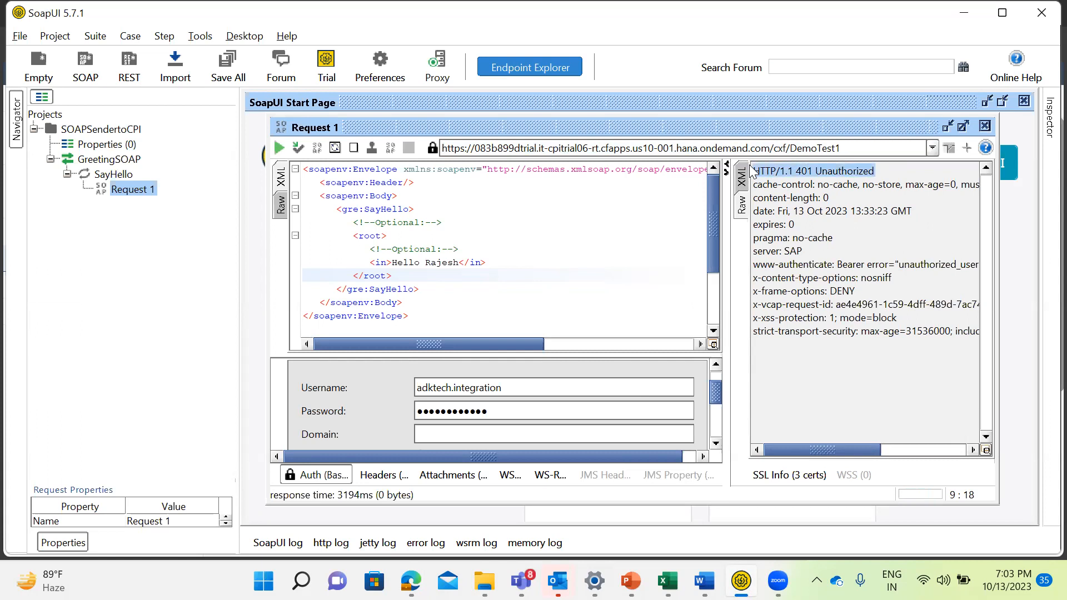
{"action": "left_click", "coordinate": [507, 388]}
{"action": "type", "text": "mail.com"}
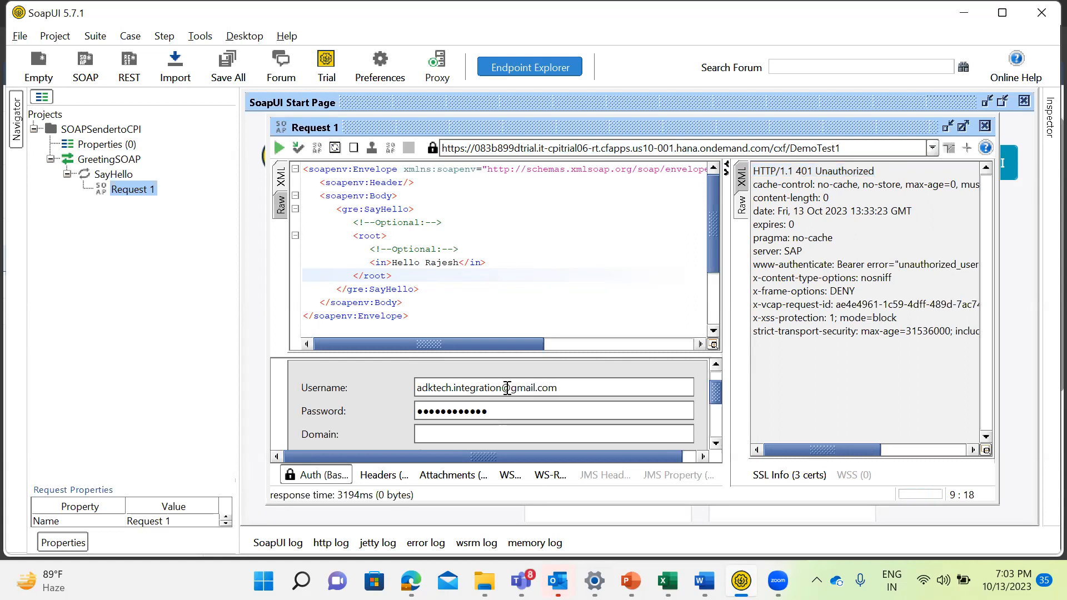
{"action": "left_click", "coordinate": [279, 148]}
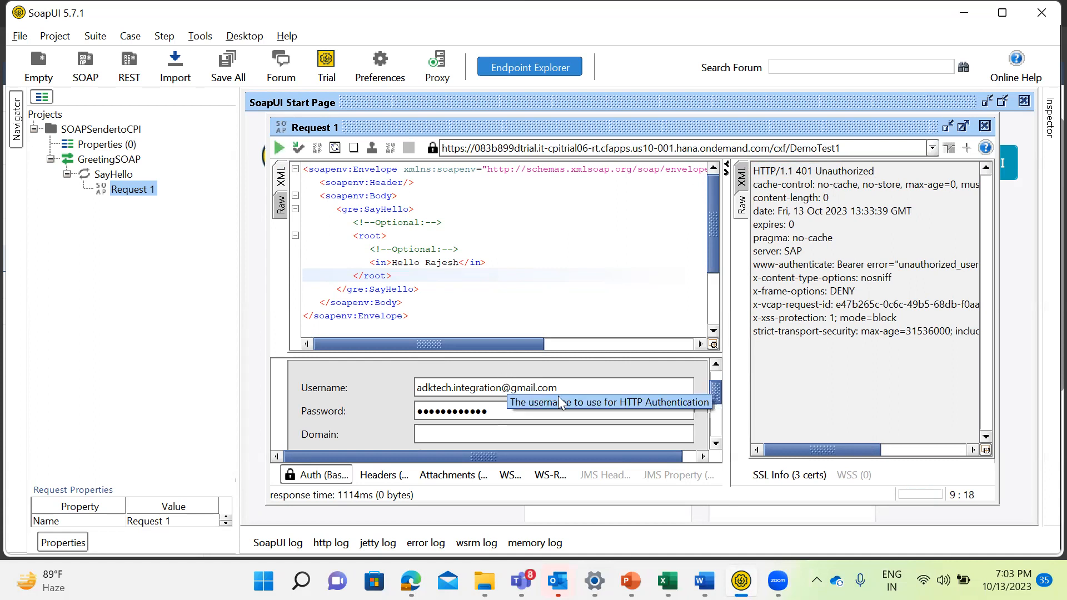
Replace the whole username in Request 1's Basic authorization with the trial account's e-mail address.
{"action": "left_click_drag", "start_coordinate": [572, 387], "coordinate": [328, 388]}
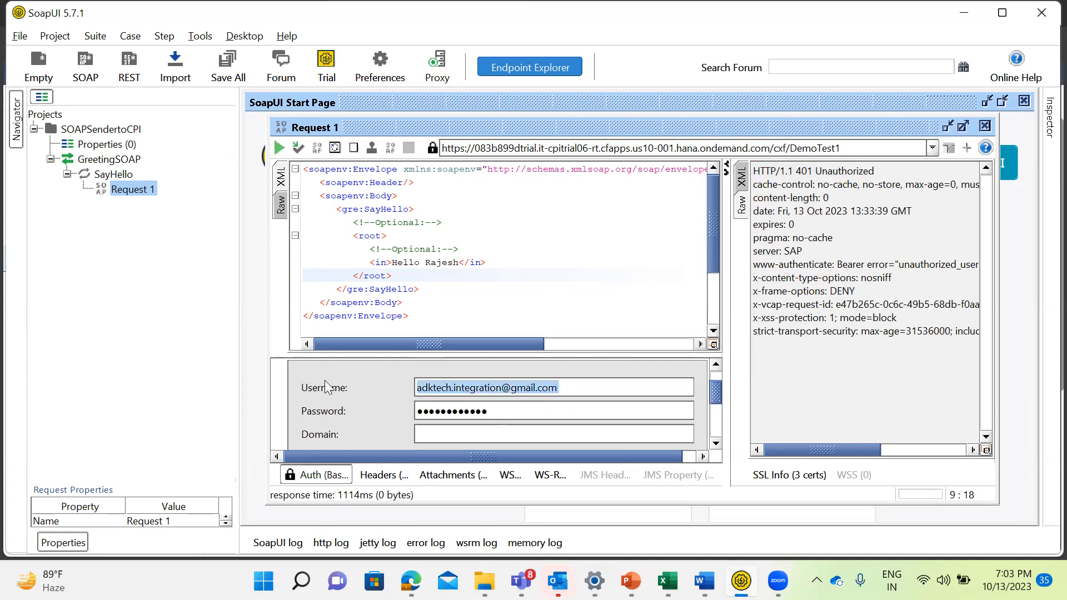
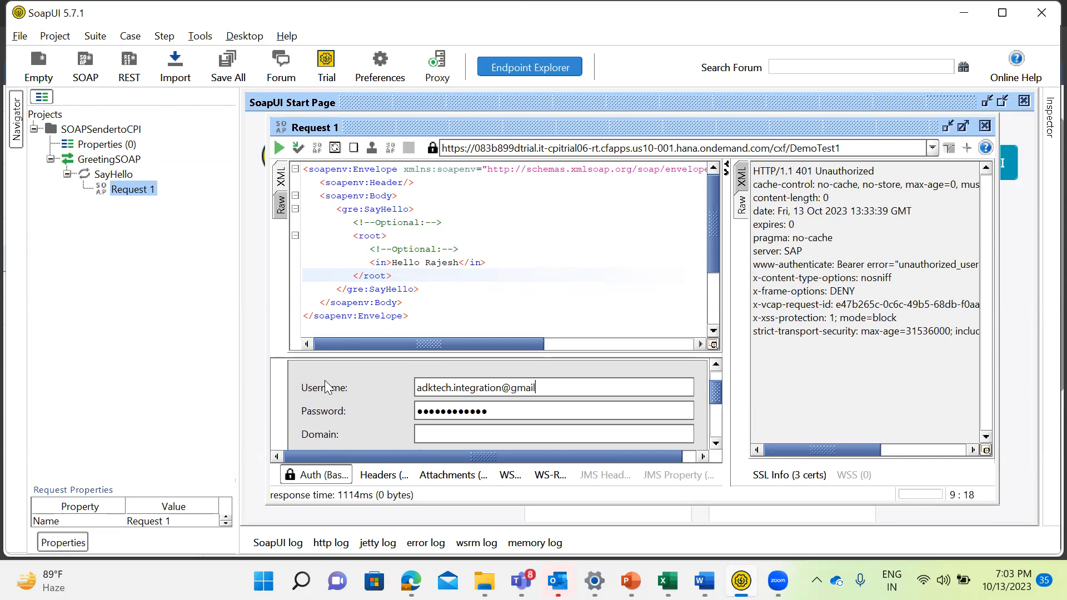
{"action": "key", "text": "Tab"}
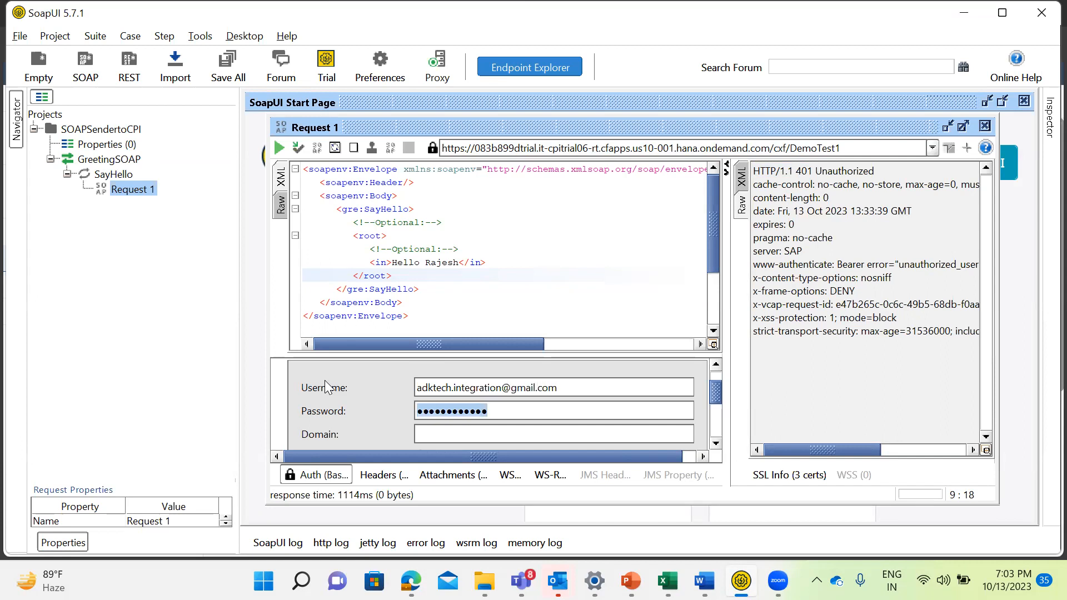
Re-enter the trial account's password in Request 1's Basic authorization and submit the request again.
{"action": "type", "text": "••••••••••••"}
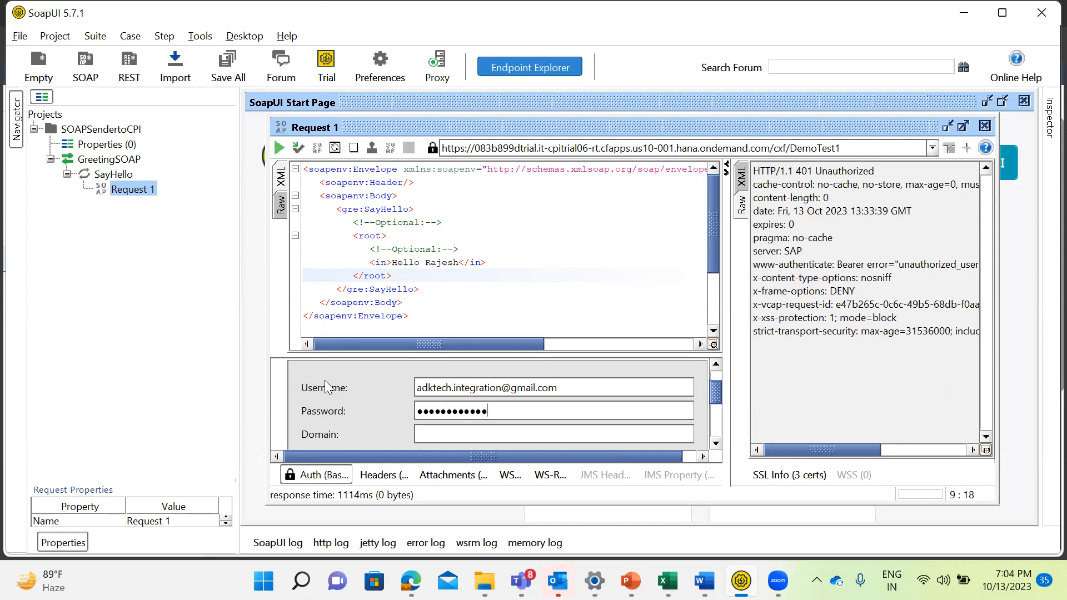
{"action": "left_click", "coordinate": [280, 149]}
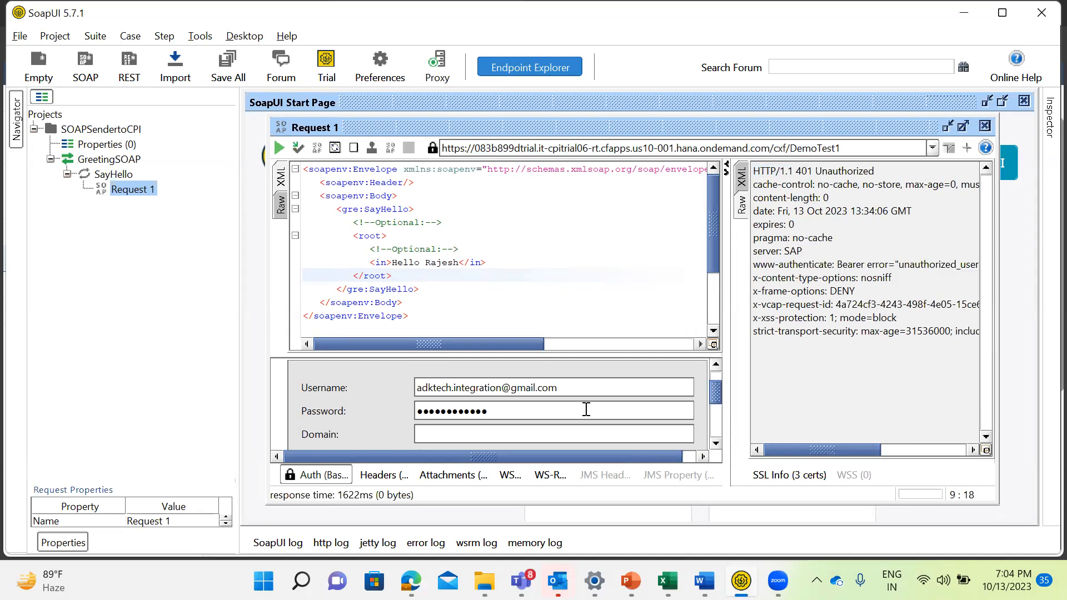
Switch to Integration Suite, check the past hour's message processing for all artifacts, and return to the integration monitoring overview.
{"action": "key", "text": "alt+Tab"}
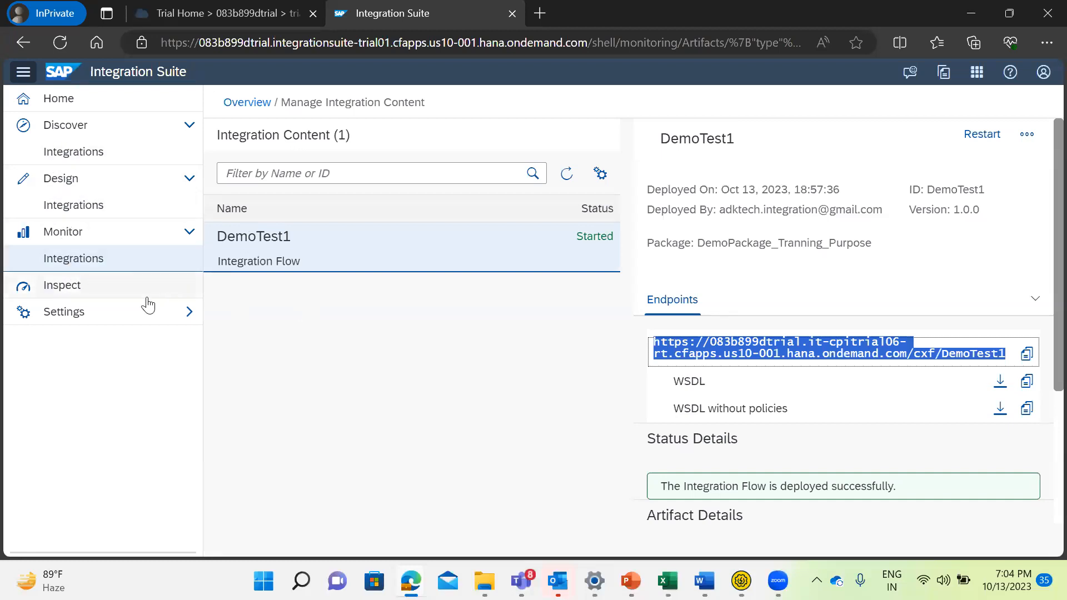
{"action": "left_click", "coordinate": [71, 265]}
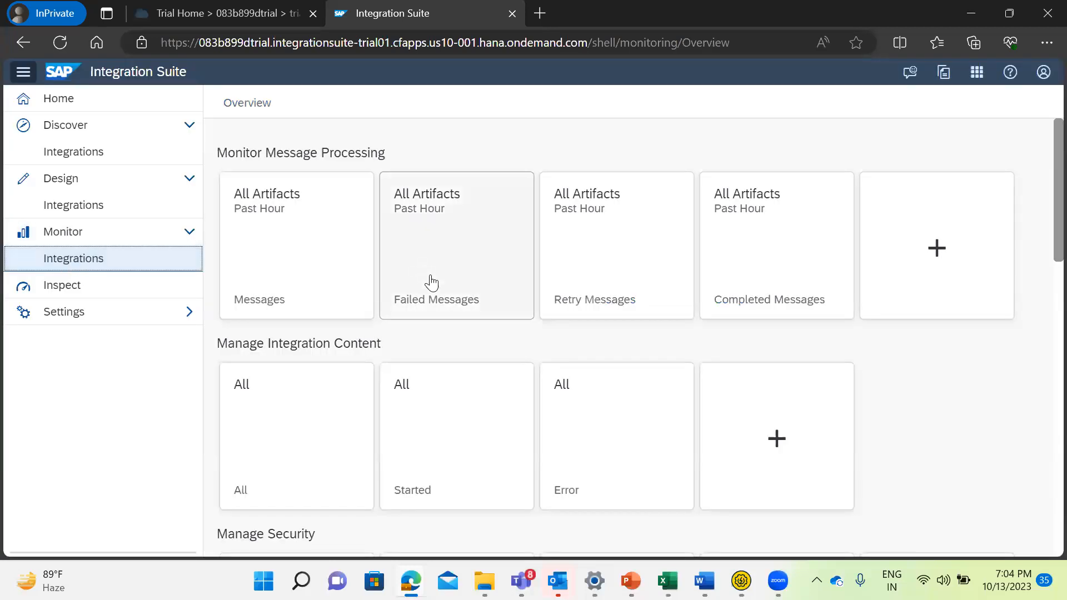
{"action": "left_click", "coordinate": [245, 269]}
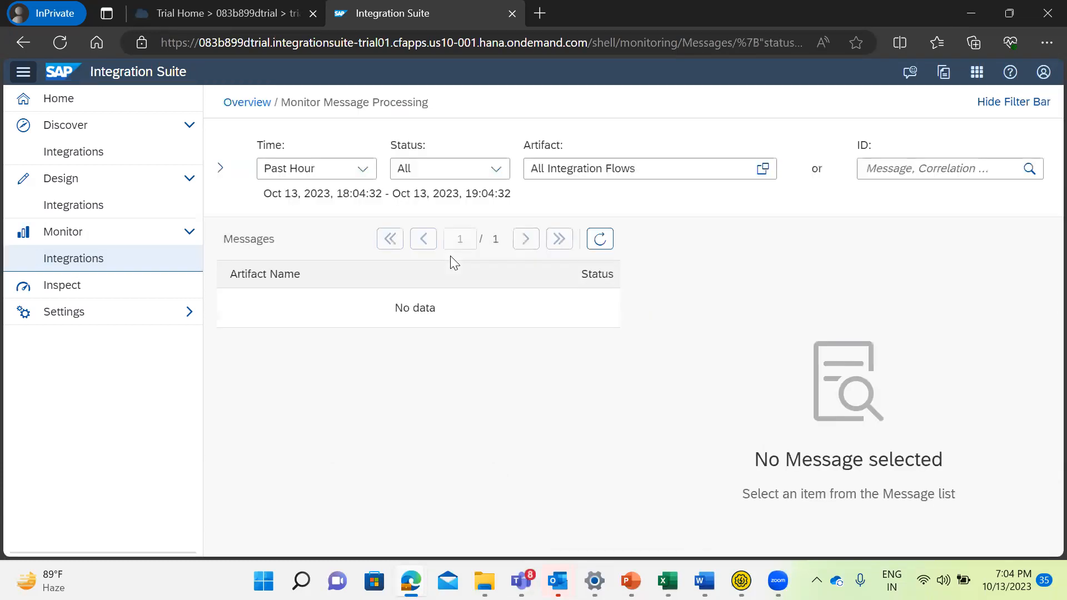
{"action": "left_click", "coordinate": [70, 263]}
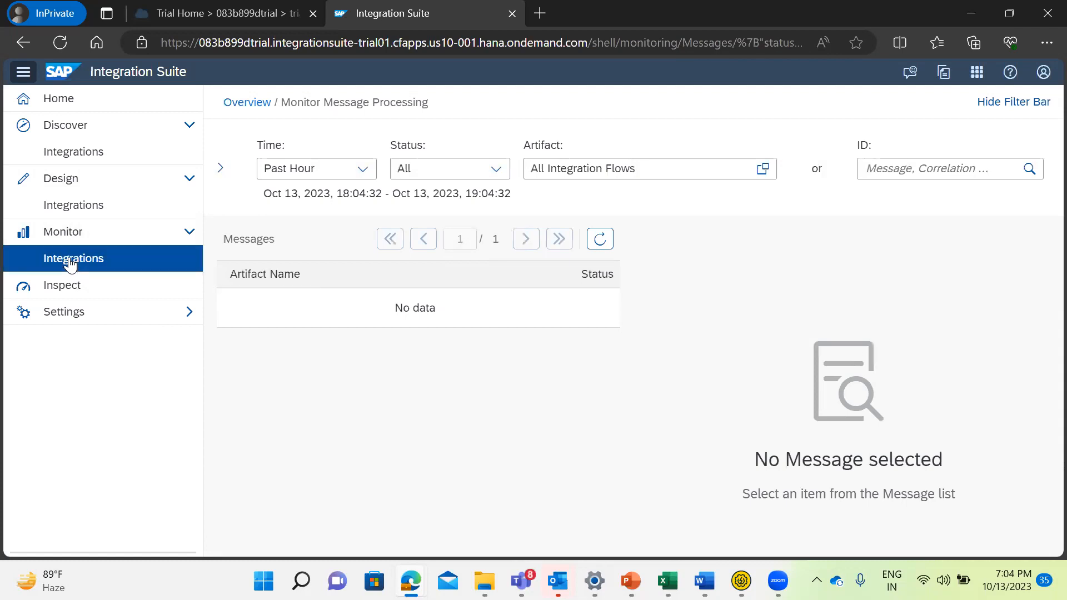